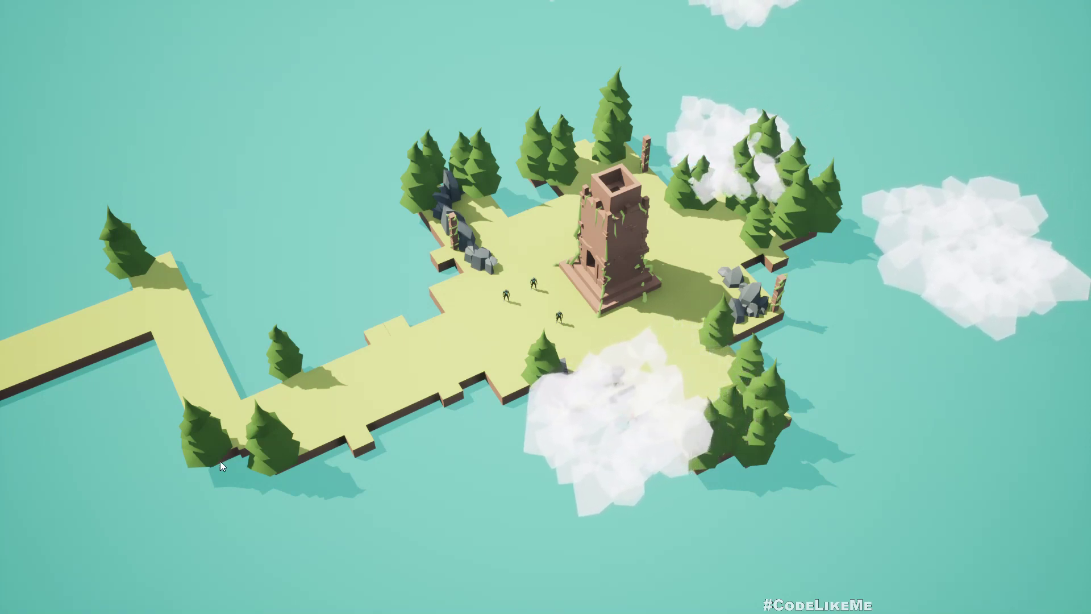
Step: Move, zoom and rotate the camera around the tower island, and send two of the characters to other spots on the ground
mouse_move(26, 424)
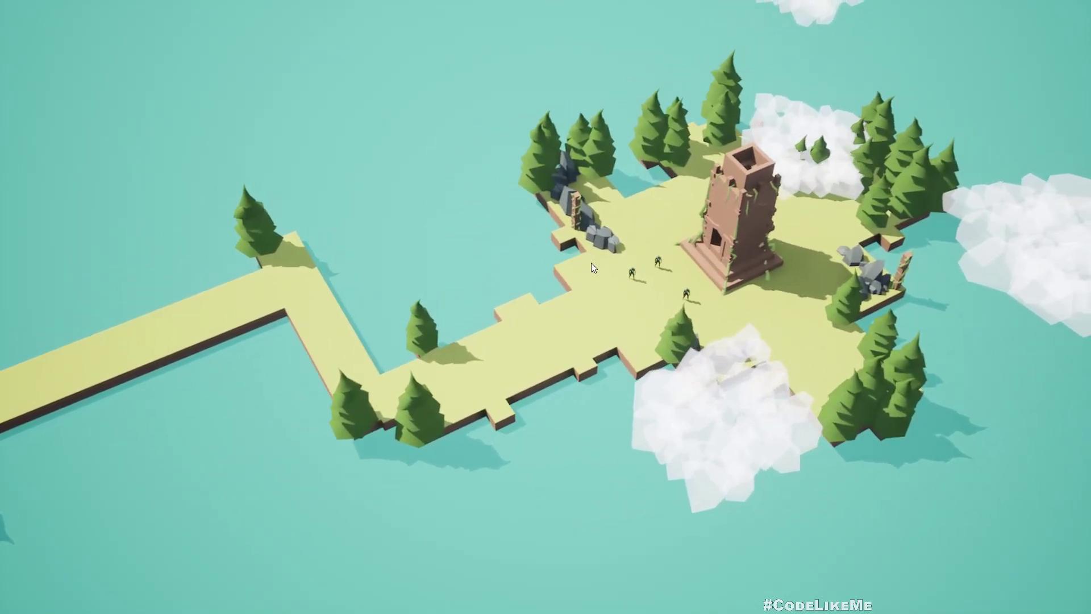
scroll(590, 262, "up", 2)
key("e")
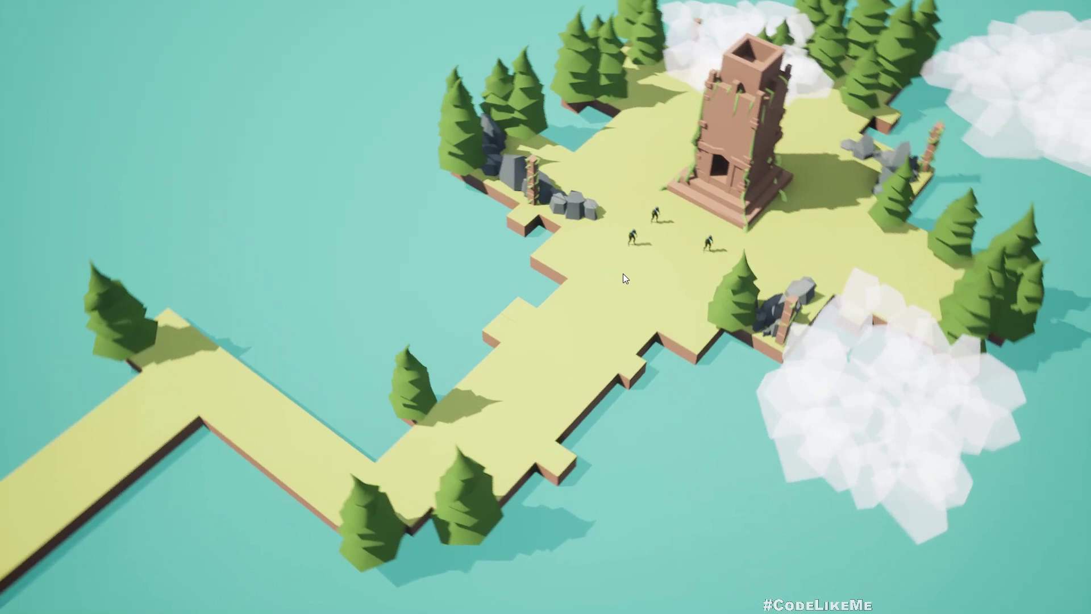
key("q")
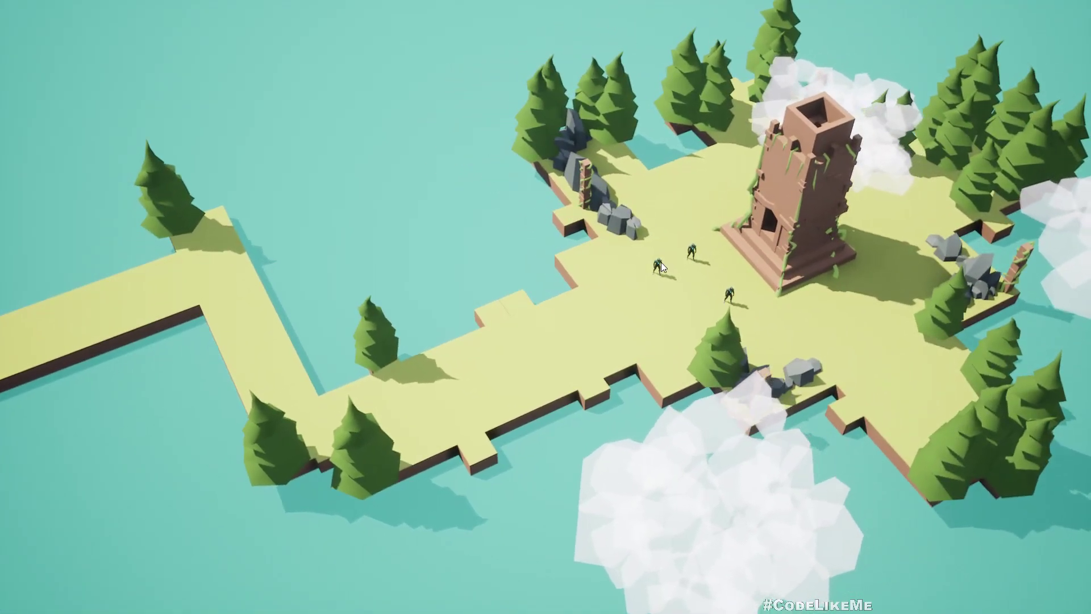
left_click(659, 263)
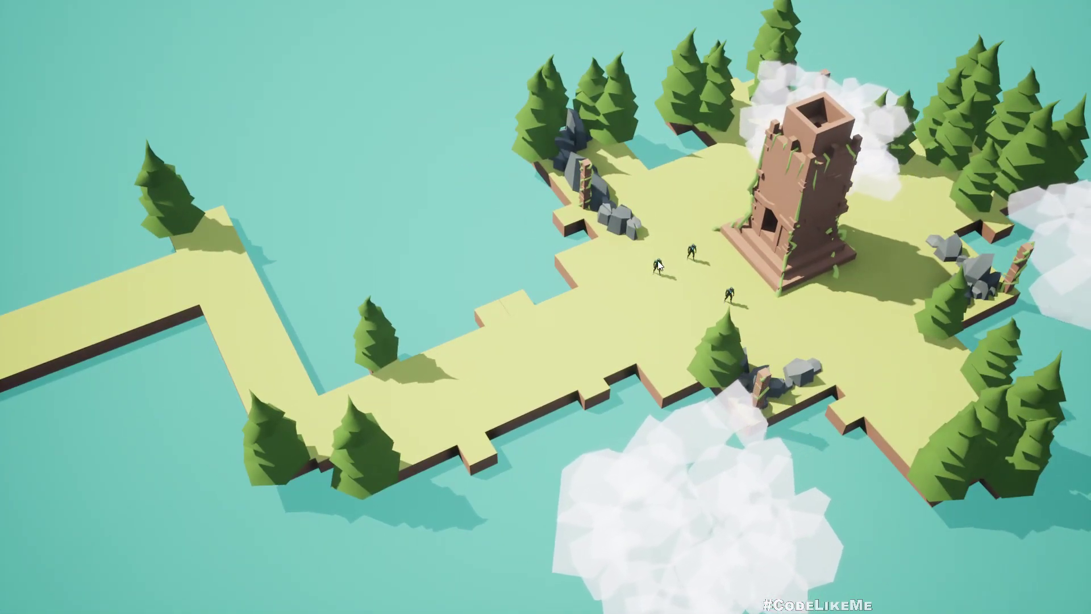
right_click(530, 346)
left_click(693, 248)
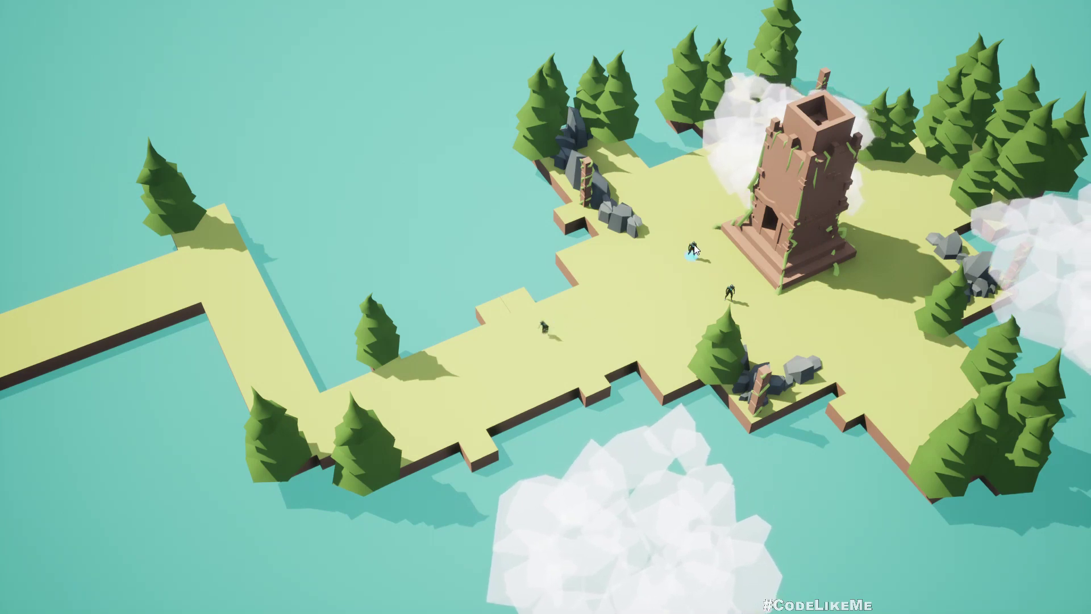
right_click(646, 310)
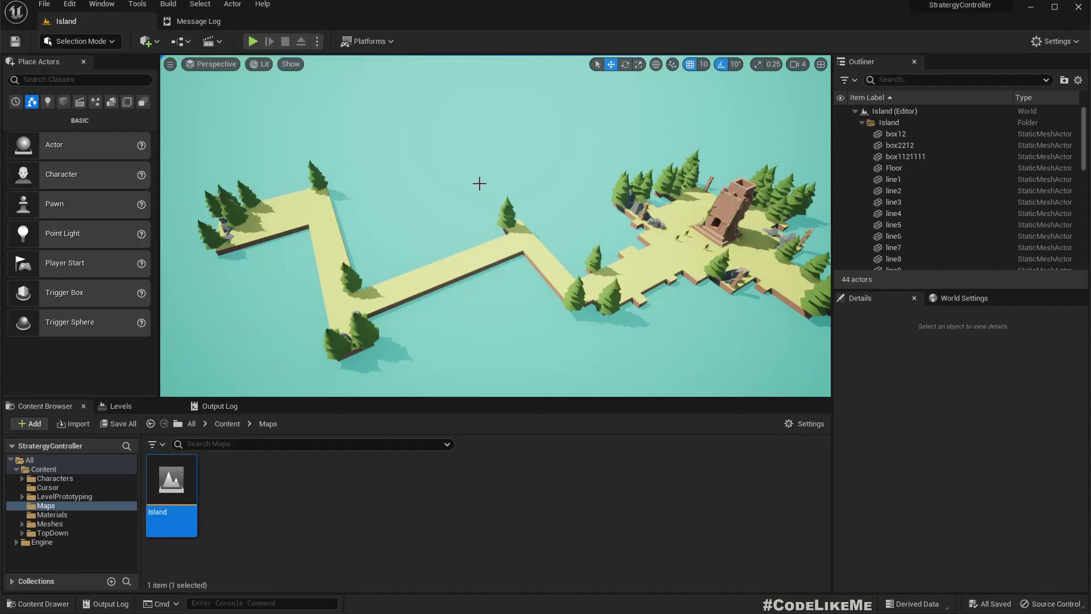
Step: Run the Island level in a full-screen viewport and send a character from near the tower to the path
left_click(479, 185)
key("F11")
key("alt+p")
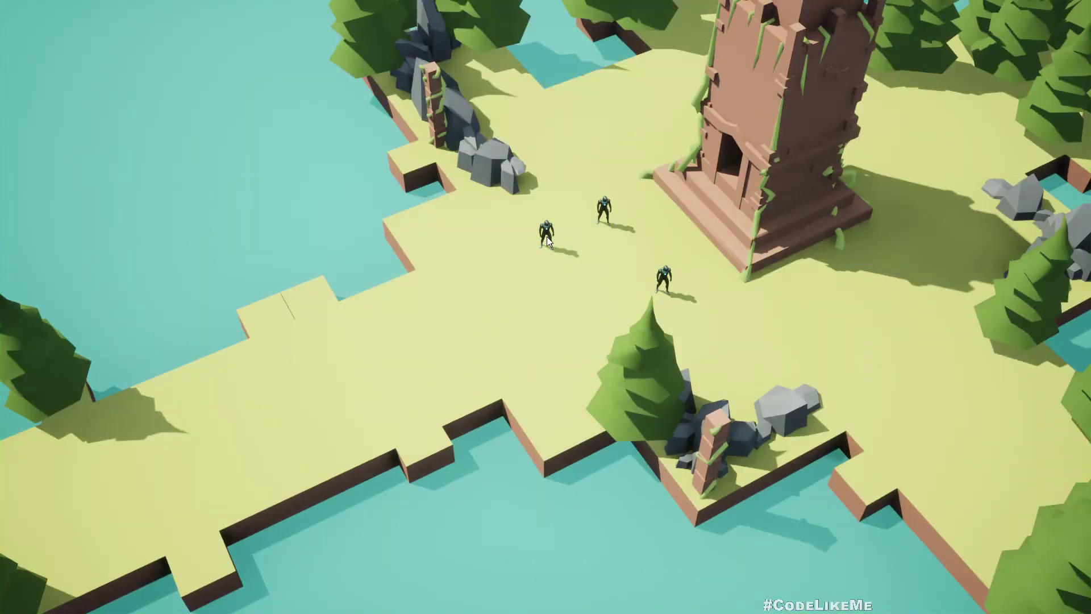
right_click(280, 433)
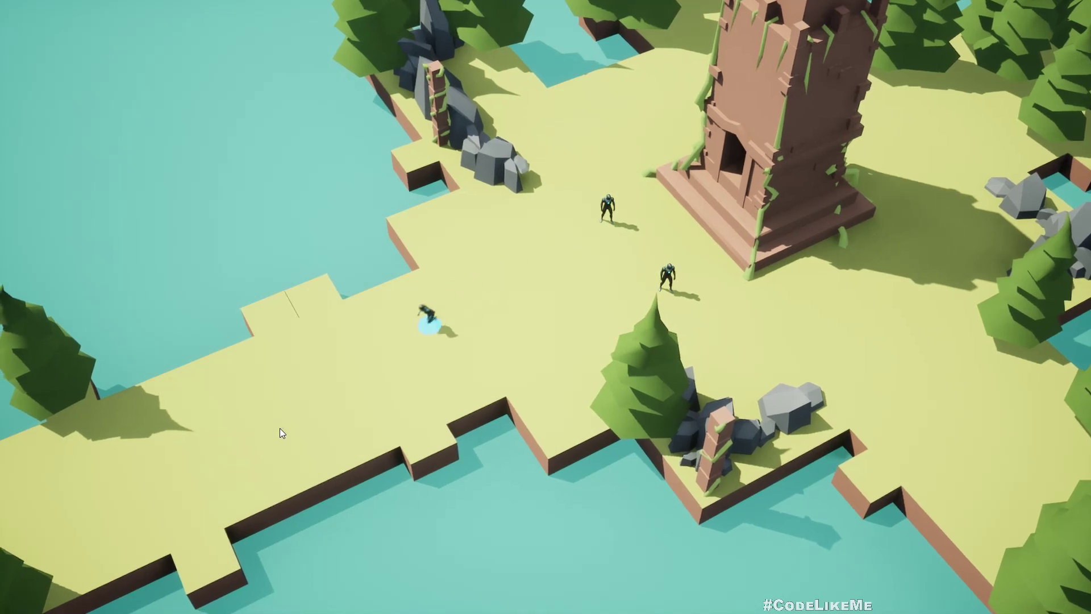
Step: Test the camera's zoom, pan and rotation along the island path, then stop the play session
scroll(508, 305, "down", 2)
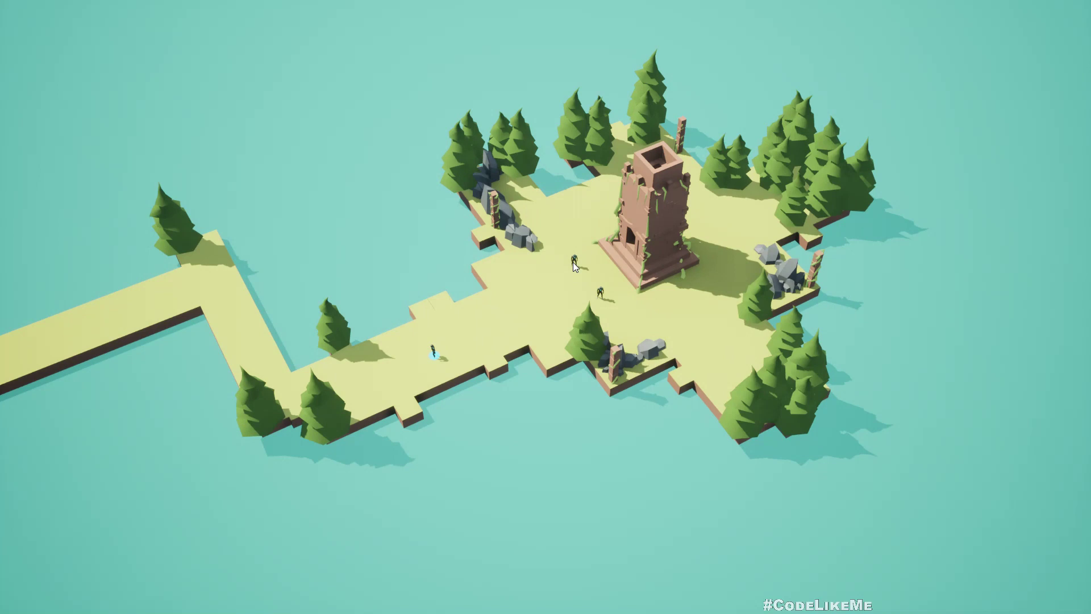
mouse_move(1, 392)
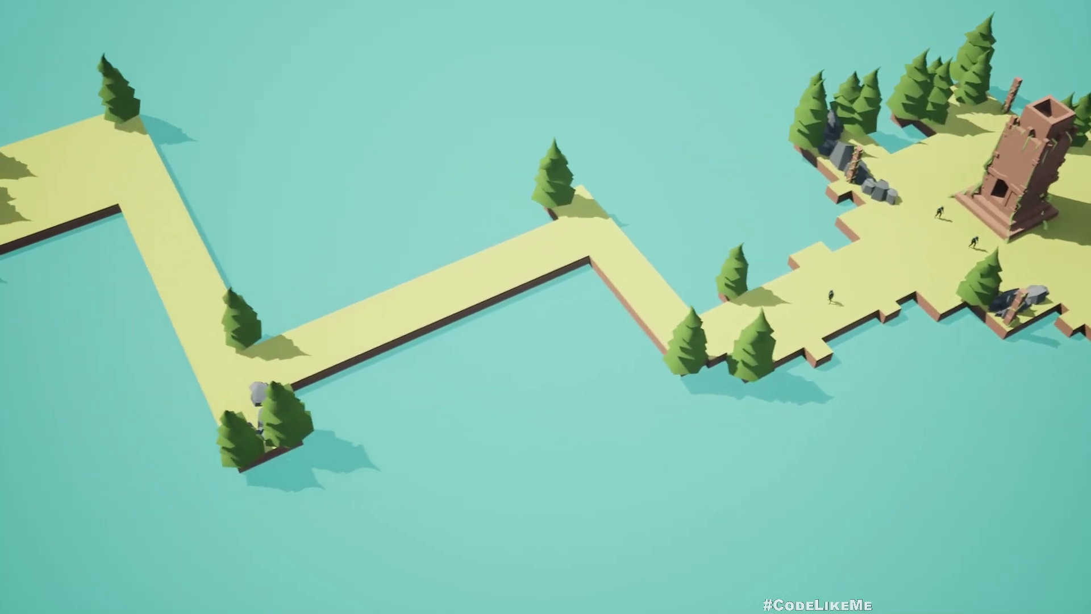
scroll(784, 328, "up", 2)
scroll(784, 327, "up", 1)
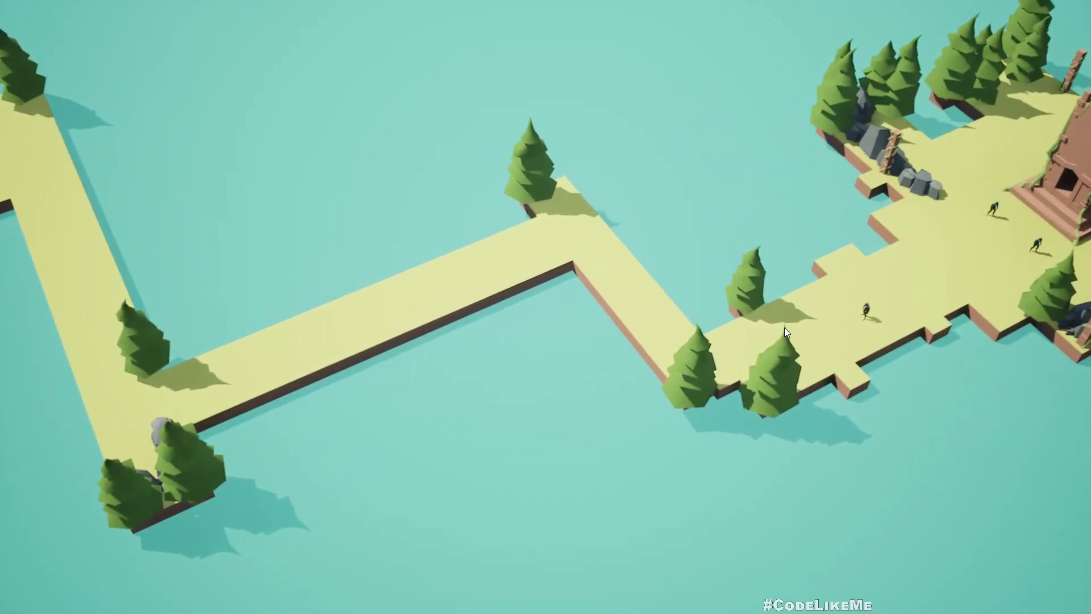
key("e")
key("q")
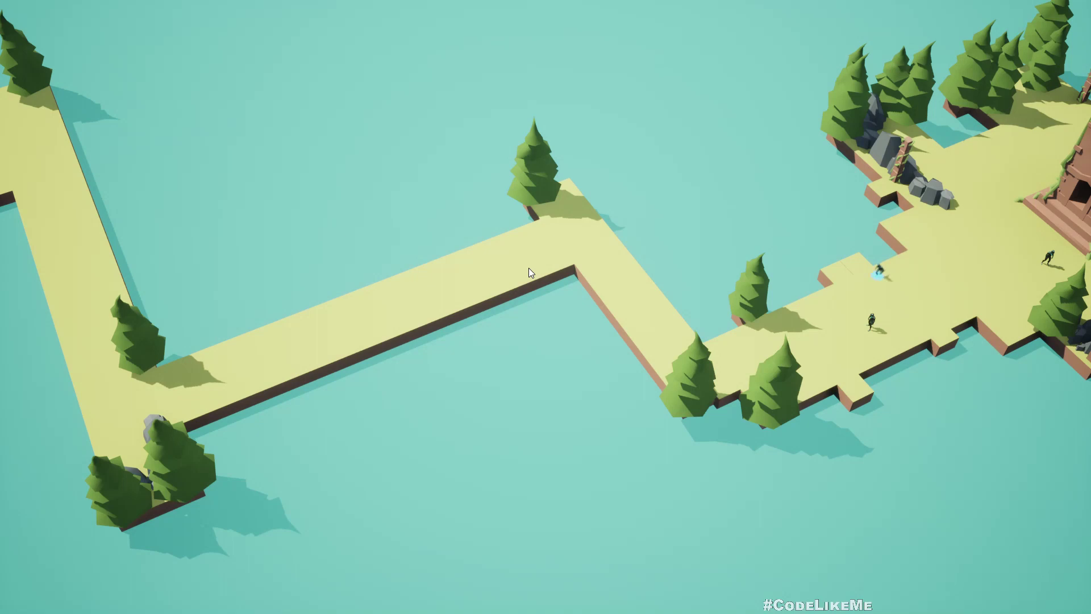
scroll(632, 450, "down", 2)
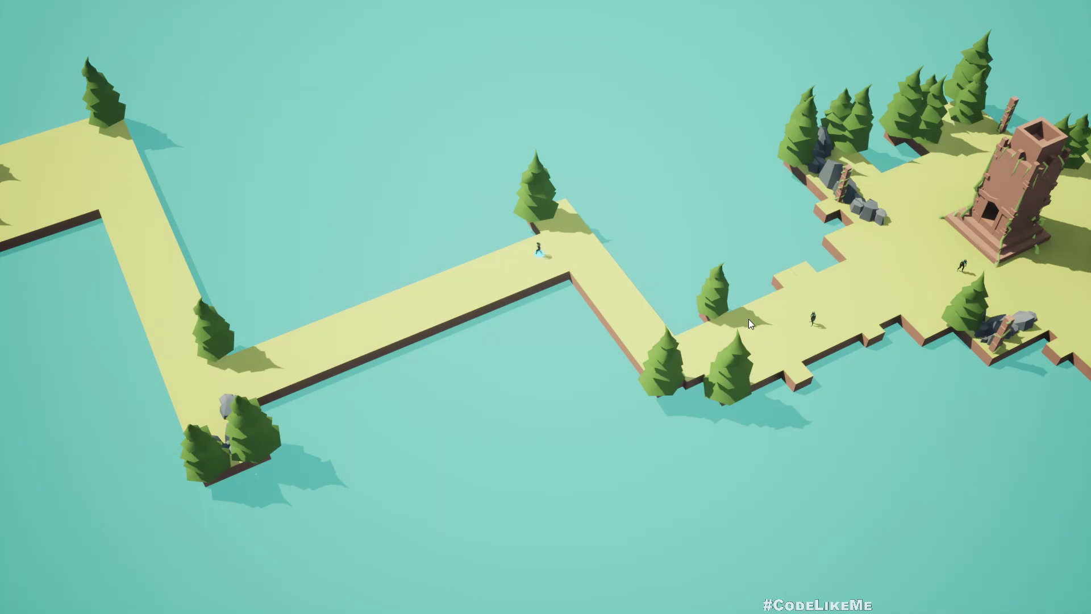
key("Escape")
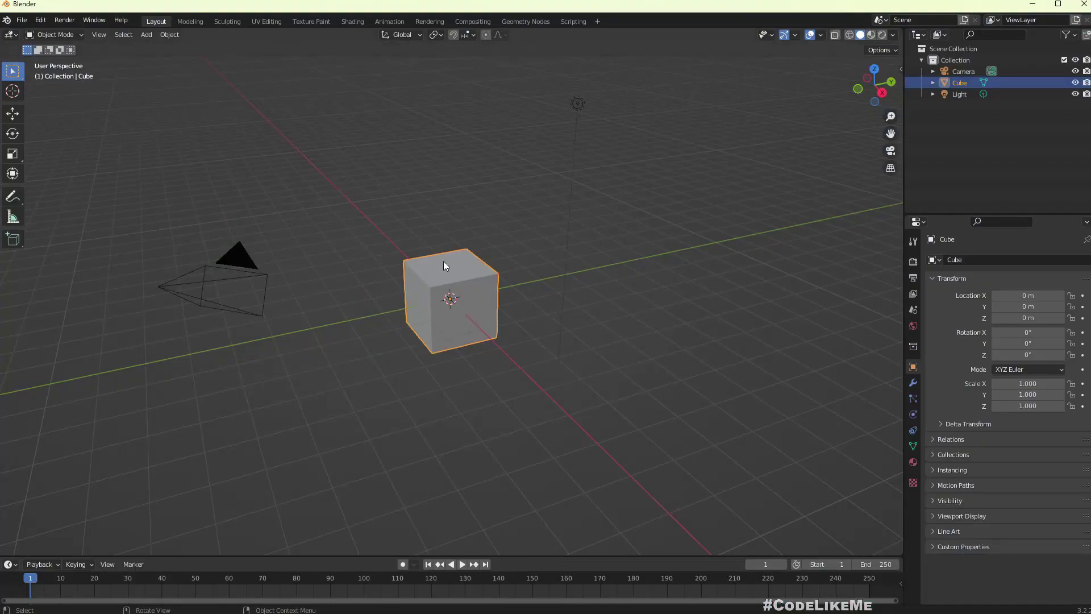
Step: Switch to Blender and delete the default cube from the scene
middle_click_drag(409, 115, 494, 167)
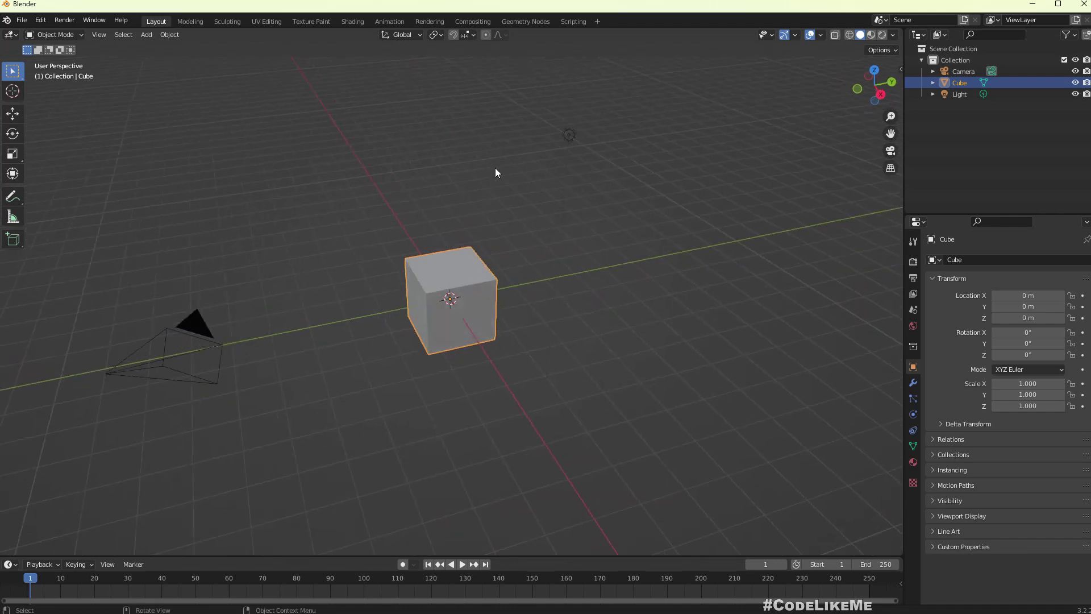
key("x")
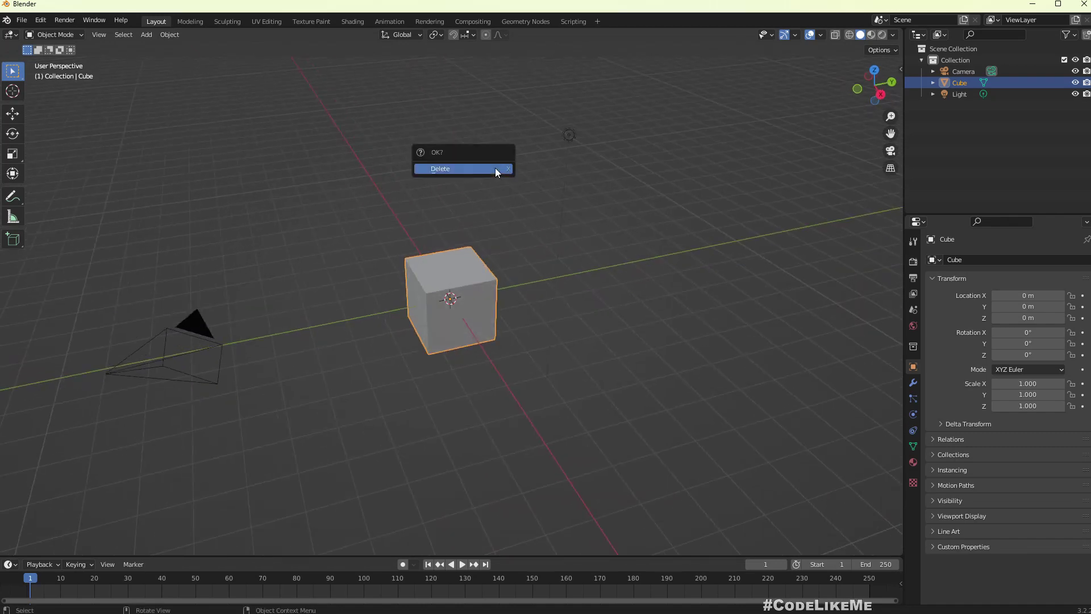
left_click(495, 169)
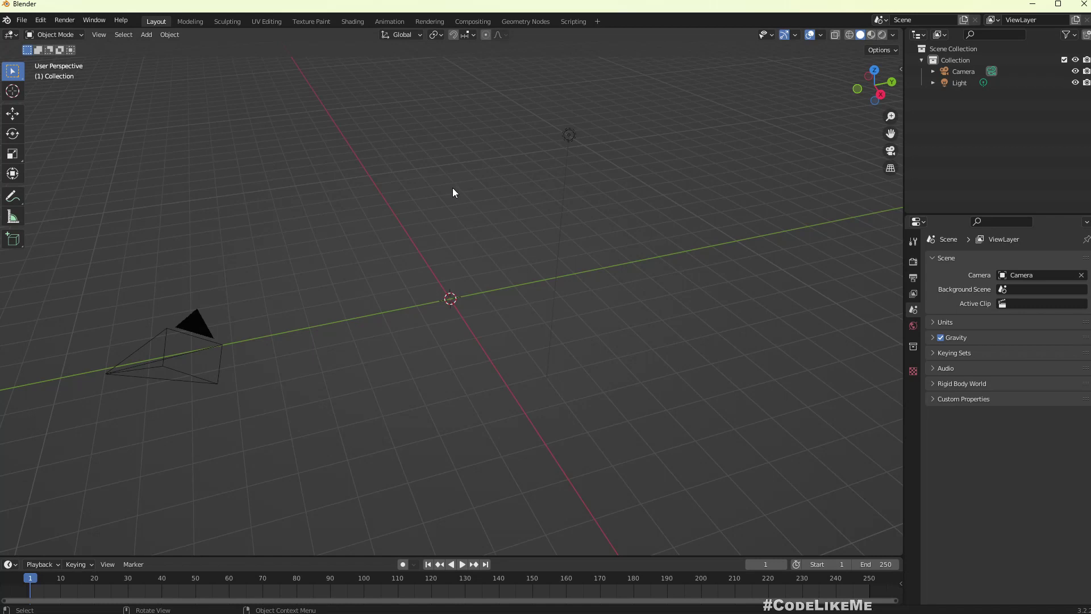
Step: Add a plane at the origin in top view and scale it up uniformly to about 4.96
key("KP_7")
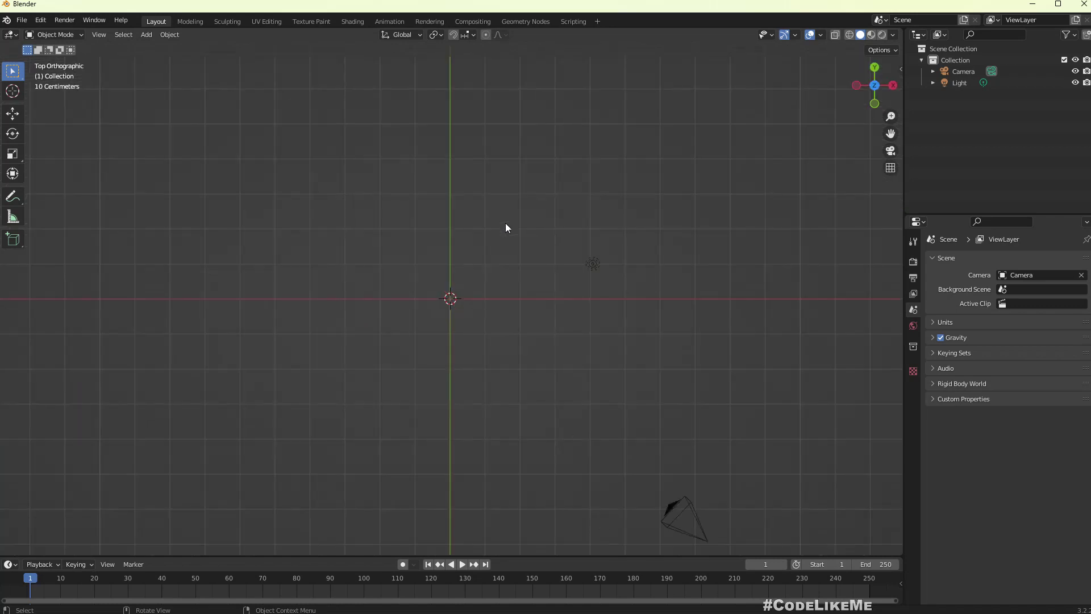
key("shift+a")
mouse_move(506, 223)
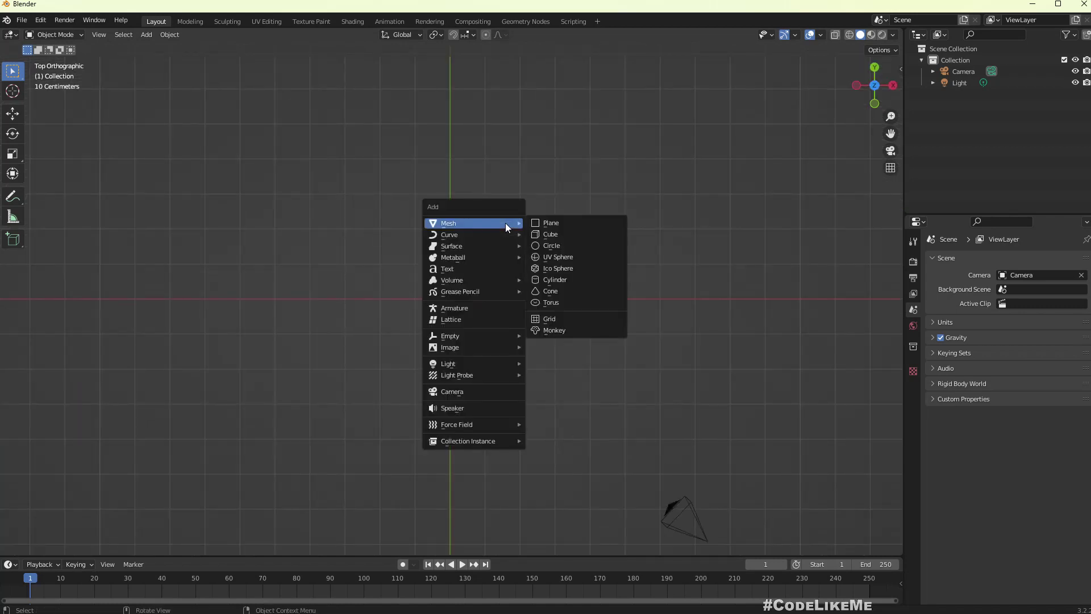
left_click(570, 223)
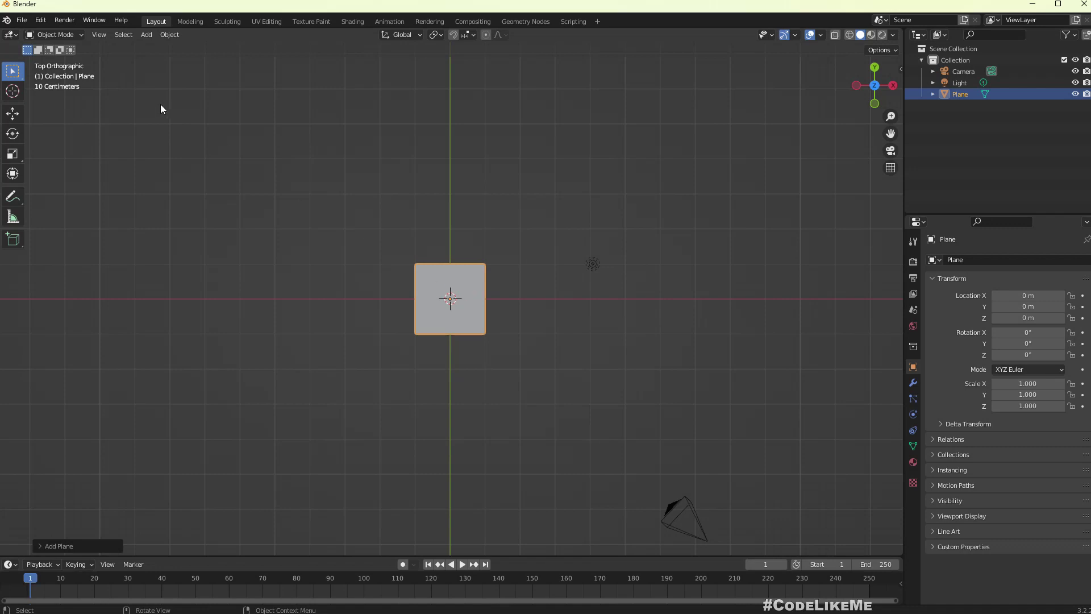
scroll(438, 295, "down", 1)
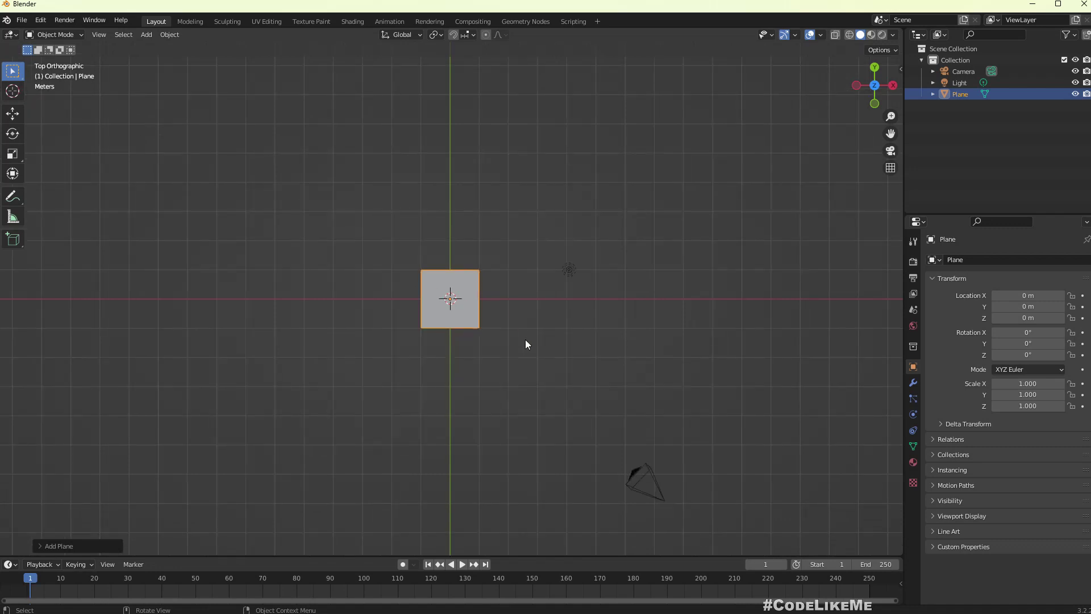
key("s")
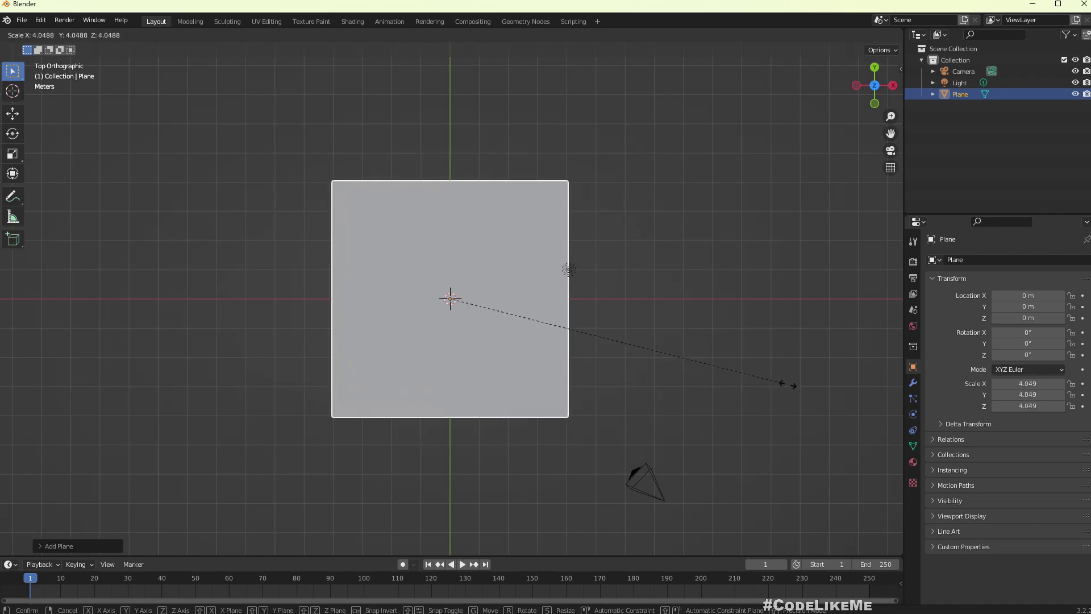
left_click(864, 386)
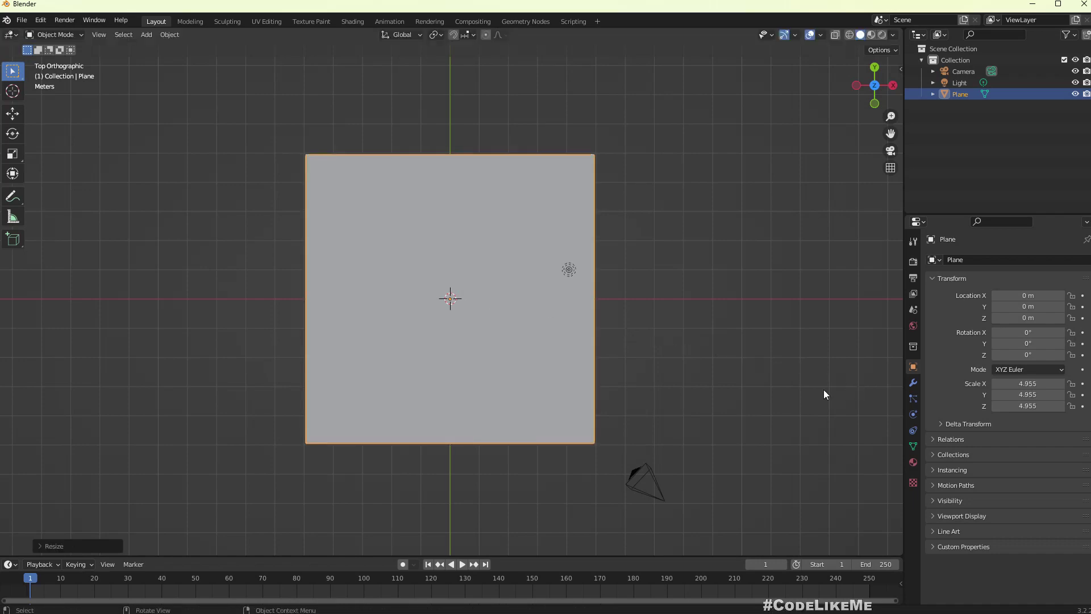
Step: Add an ico sphere at the center of the plane and set its subdivisions to 1
middle_click_drag(617, 365, 609, 285)
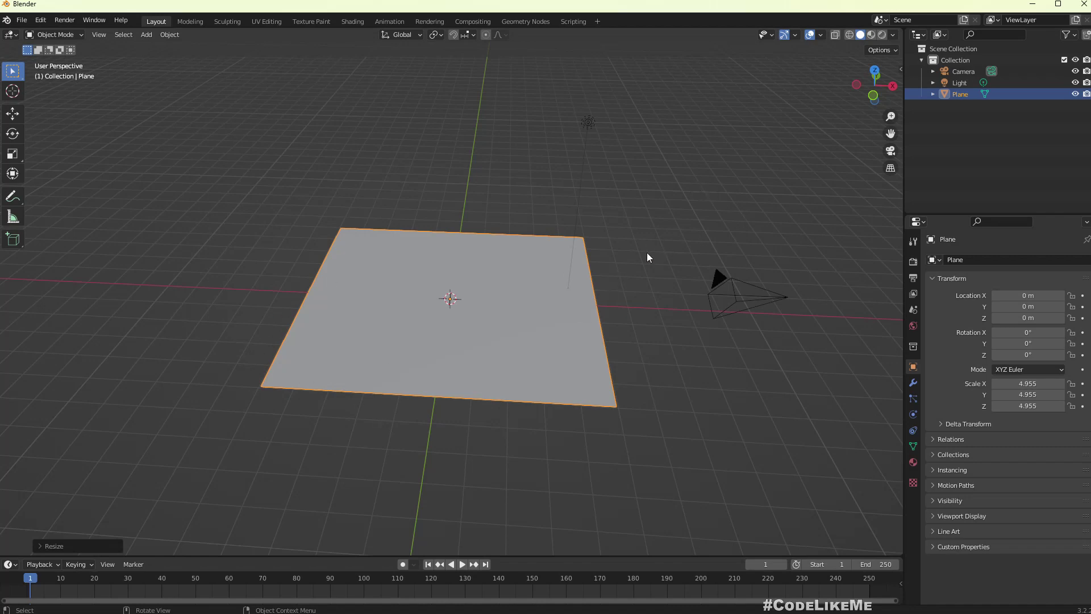
middle_click_drag(648, 258, 626, 250)
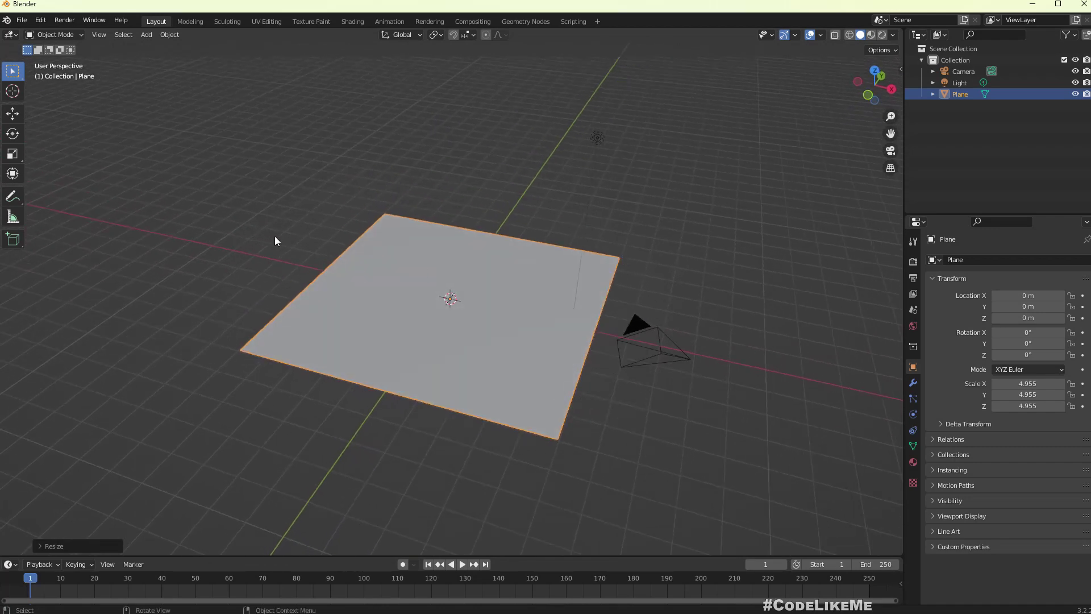
left_click(152, 258)
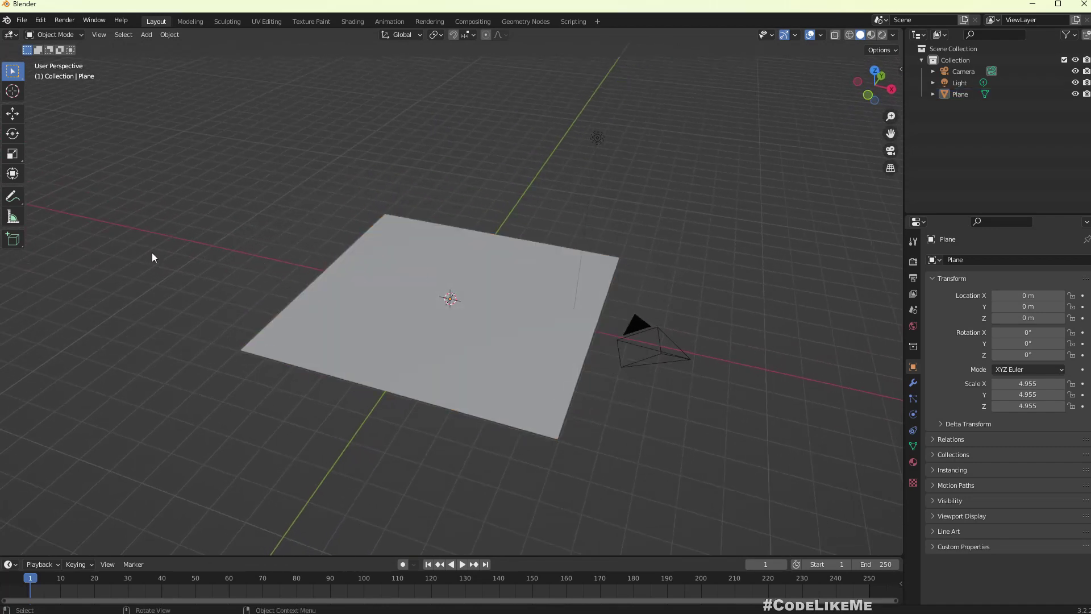
key("shift+a")
mouse_move(152, 256)
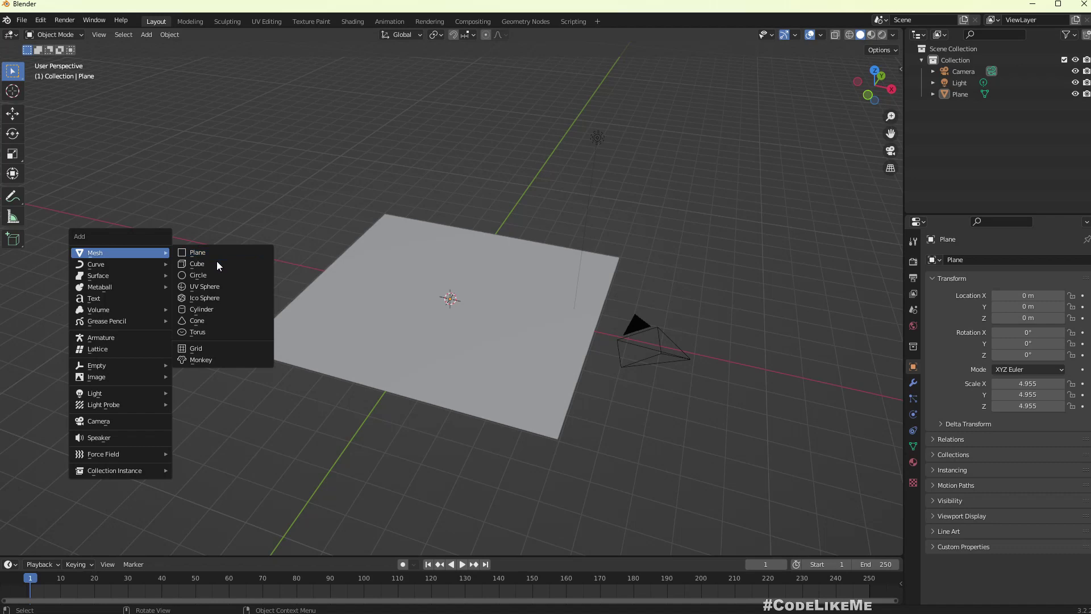
left_click(211, 298)
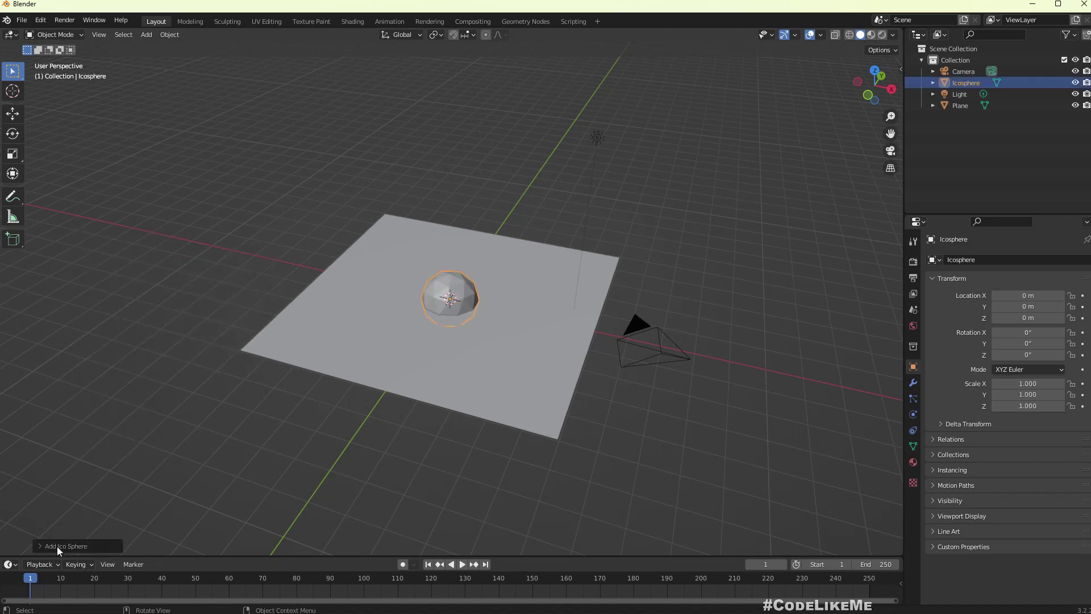
scroll(446, 310, "up", 3)
scroll(447, 310, "down", 2)
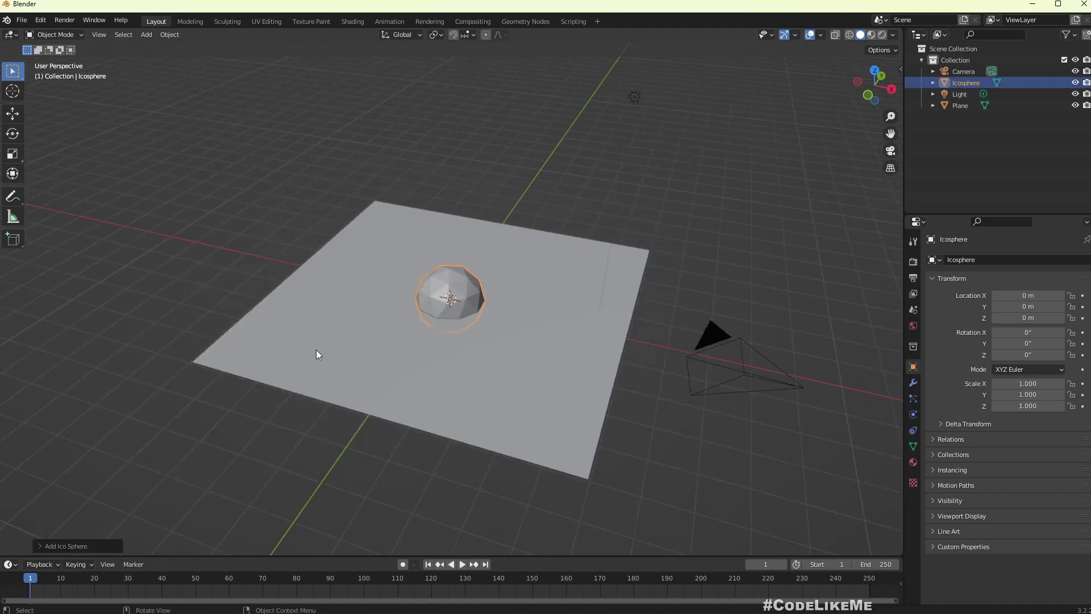
left_click(48, 546)
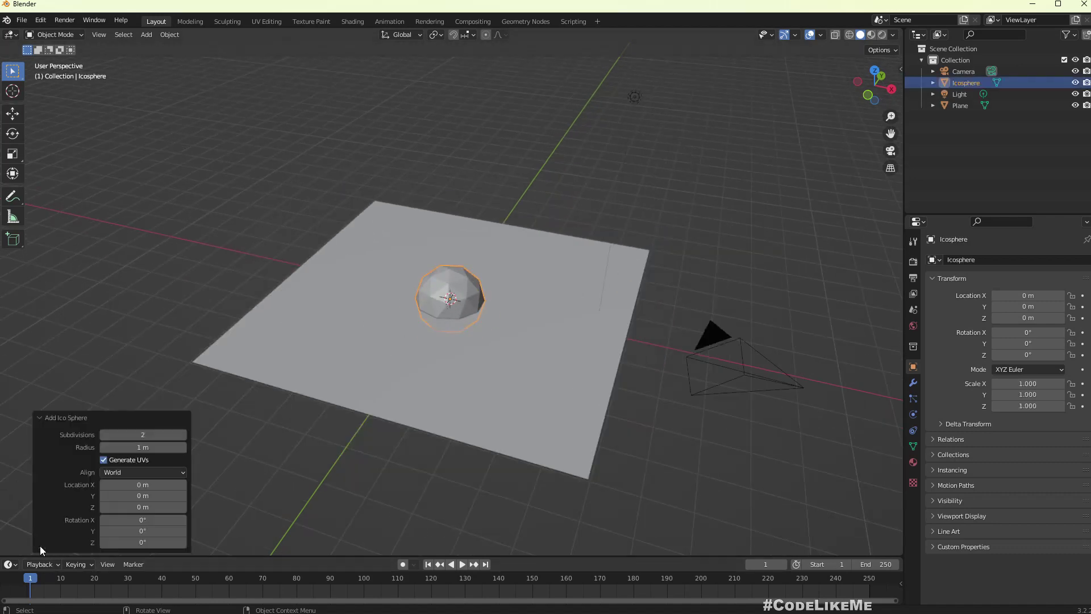
left_click(103, 435)
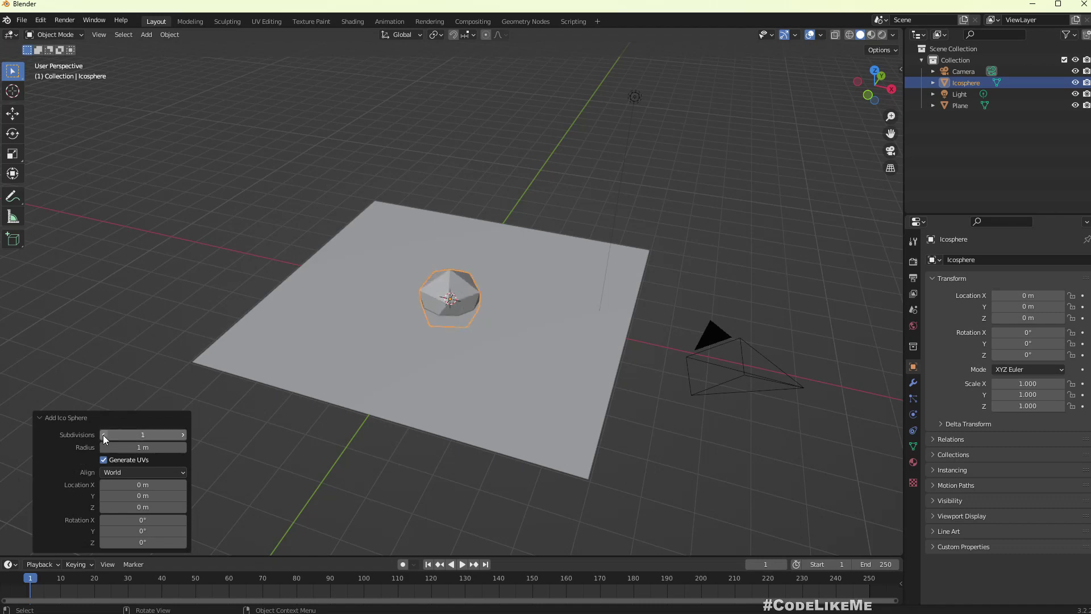
Step: Put the ico sphere into Edit Mode in the right orthographic view
mouse_move(433, 372)
middle_mouse_down()
mouse_move(518, 362)
mouse_move(435, 372)
middle_mouse_up()
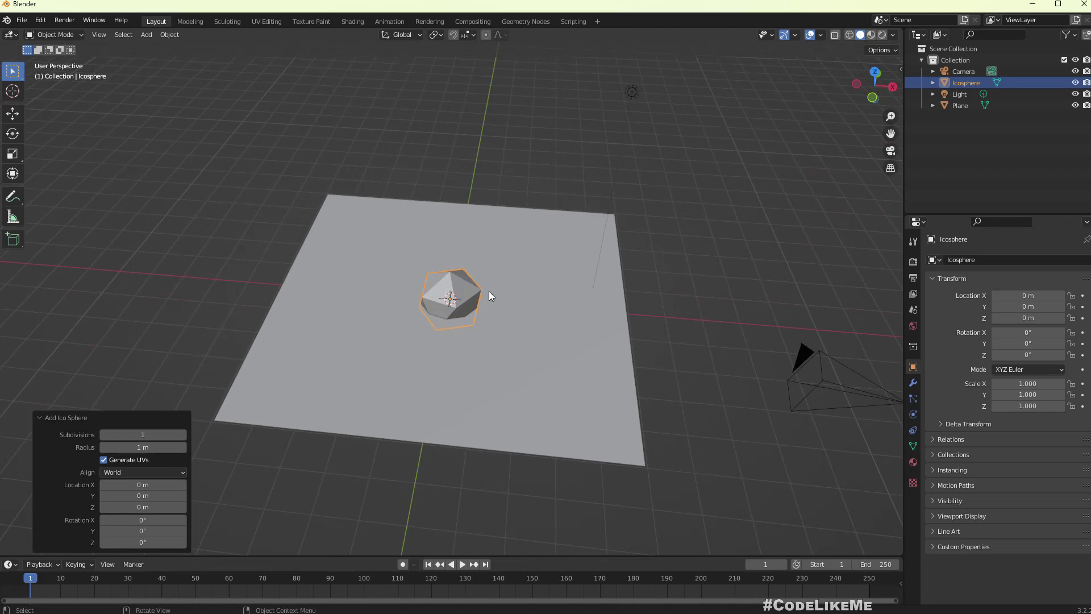
key("KP_3")
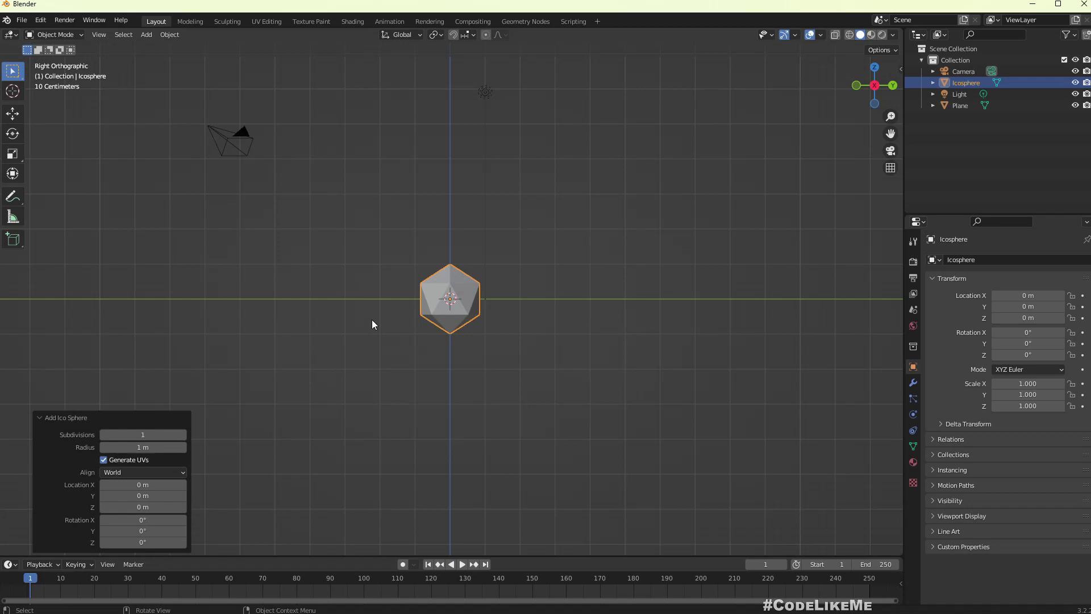
left_click(460, 294)
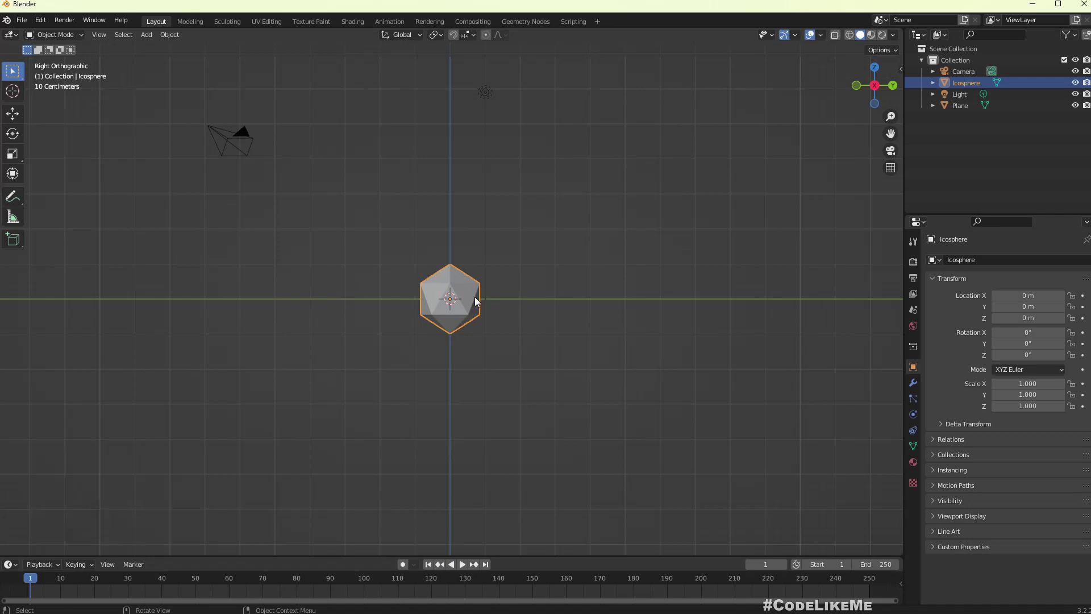
key("q")
left_click(513, 291)
left_click(446, 283)
key("Tab")
scroll(466, 285, "up", 2)
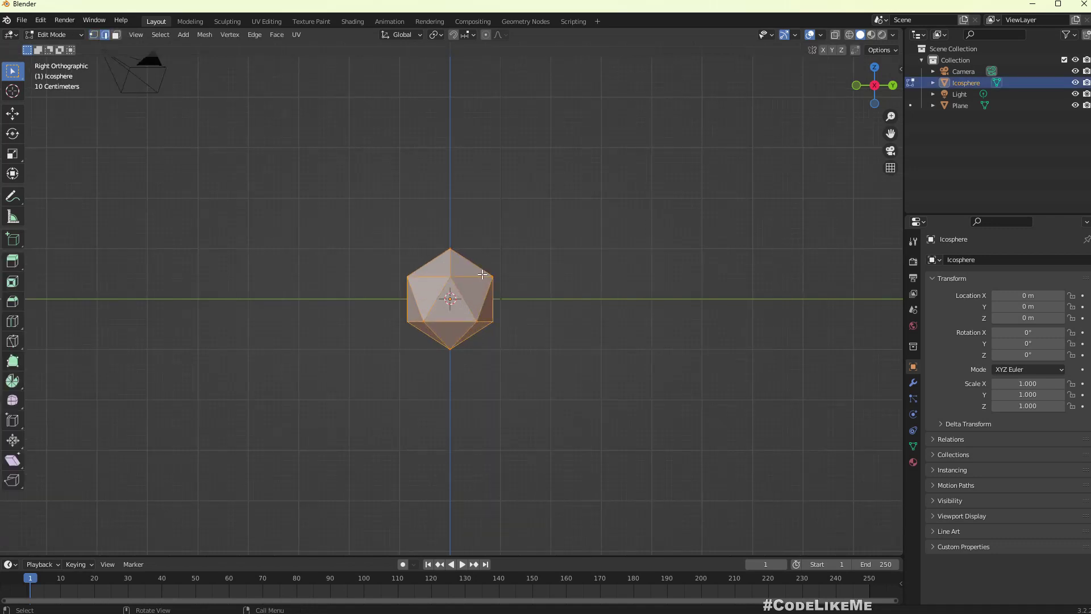
Step: Move the ico sphere's upper +Y edge about 0.42 m along Y and 0.16 m along Z, and enlarge its two horizontal front edges
left_click(510, 283)
left_click_drag(488, 278, 508, 271)
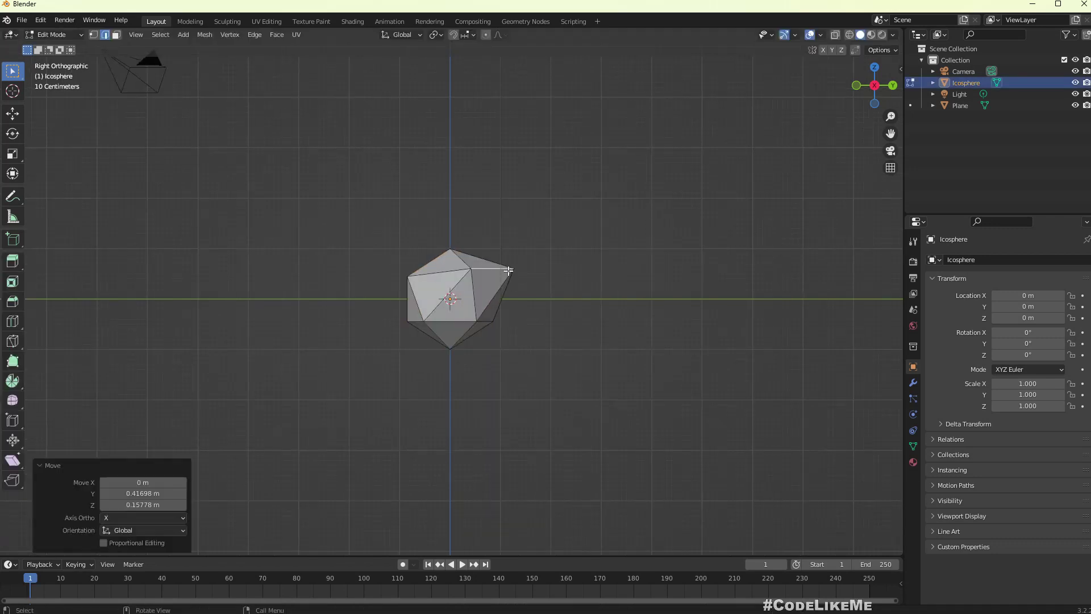
left_click(434, 272)
key("s")
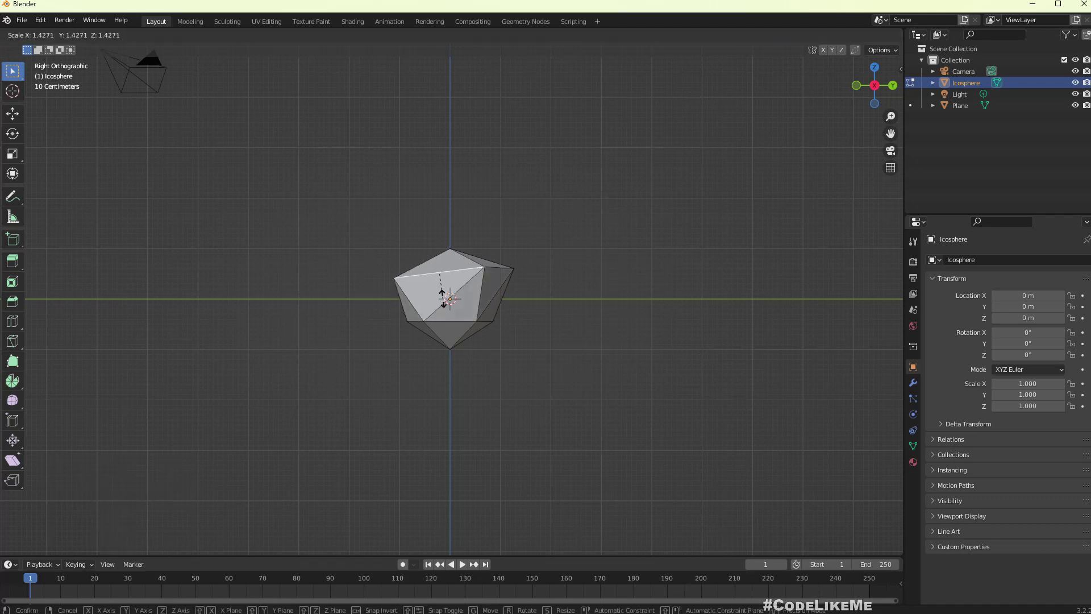
left_click(448, 318)
key("s")
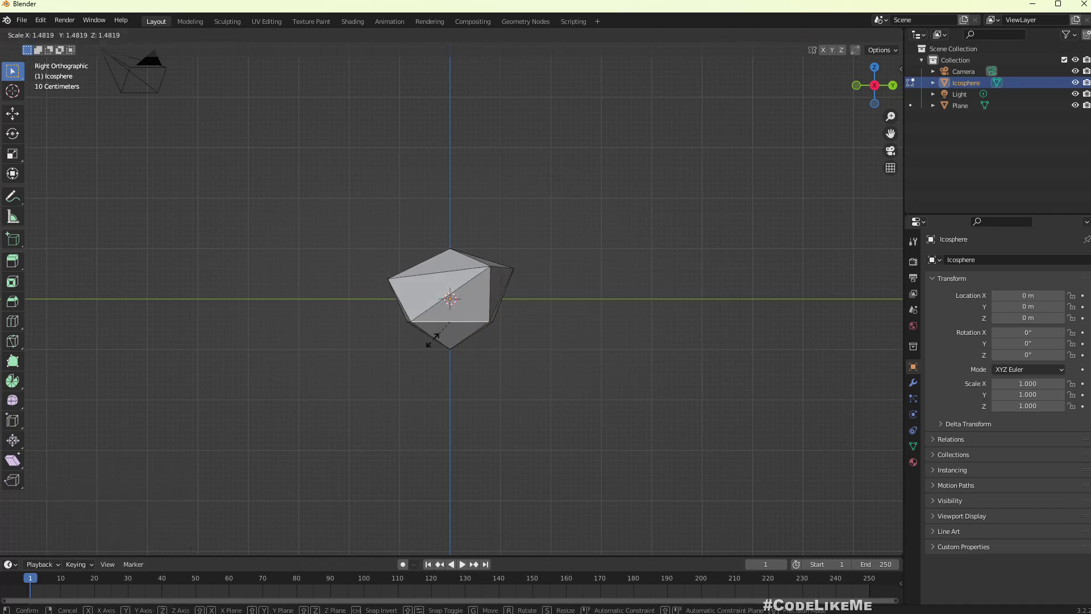
left_click(434, 340)
Step: Pull the lower -Y edge outward, shift the upper -Y edge upward and scale that upper edge to about 0.84
left_click(439, 343)
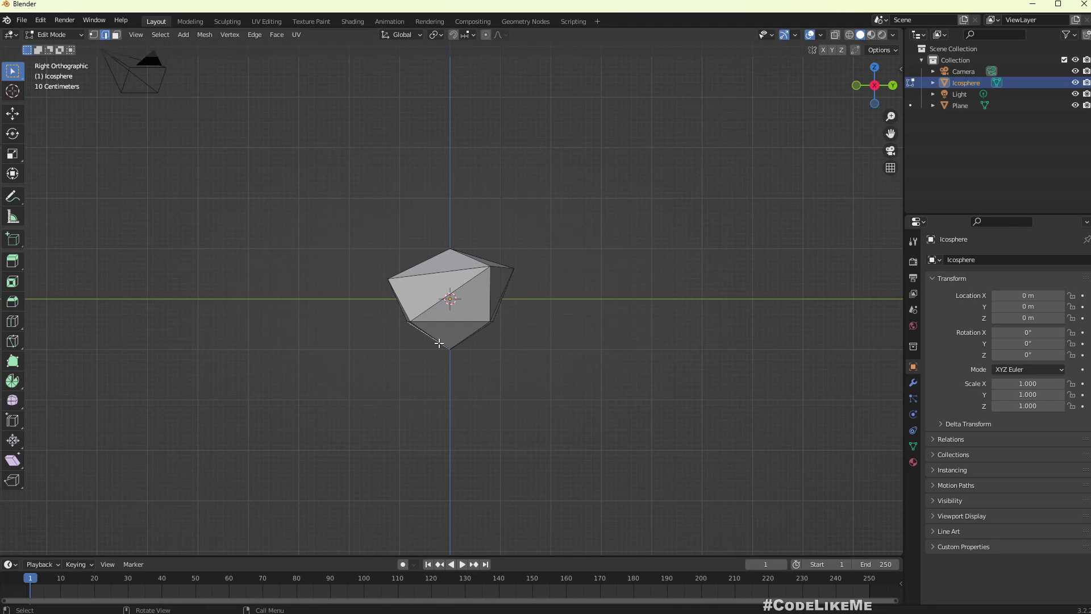
left_click_drag(439, 343, 432, 342)
left_click(433, 258)
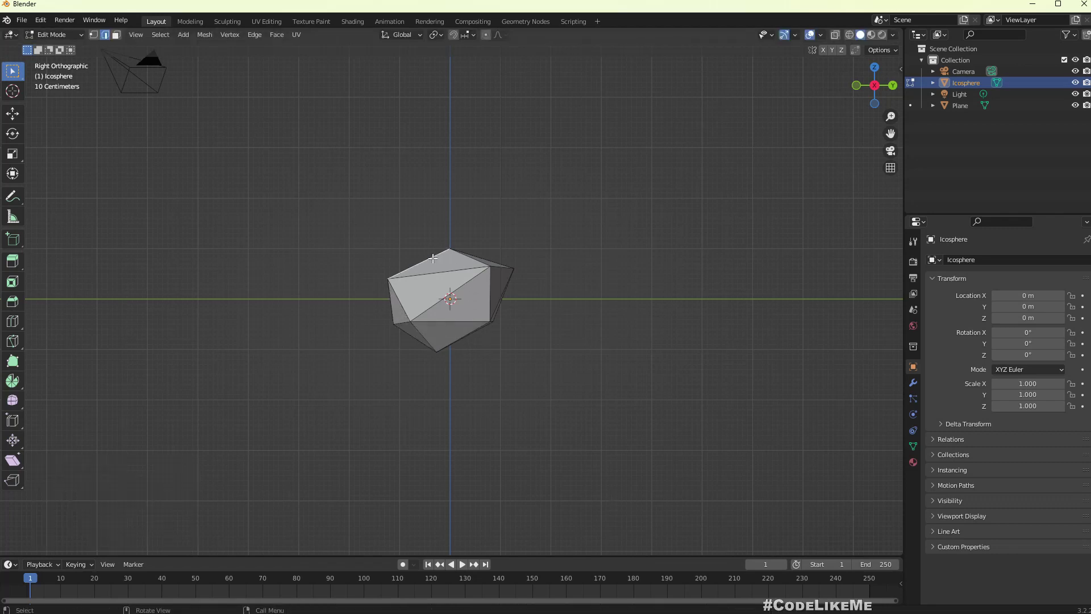
key("s")
left_click(482, 239)
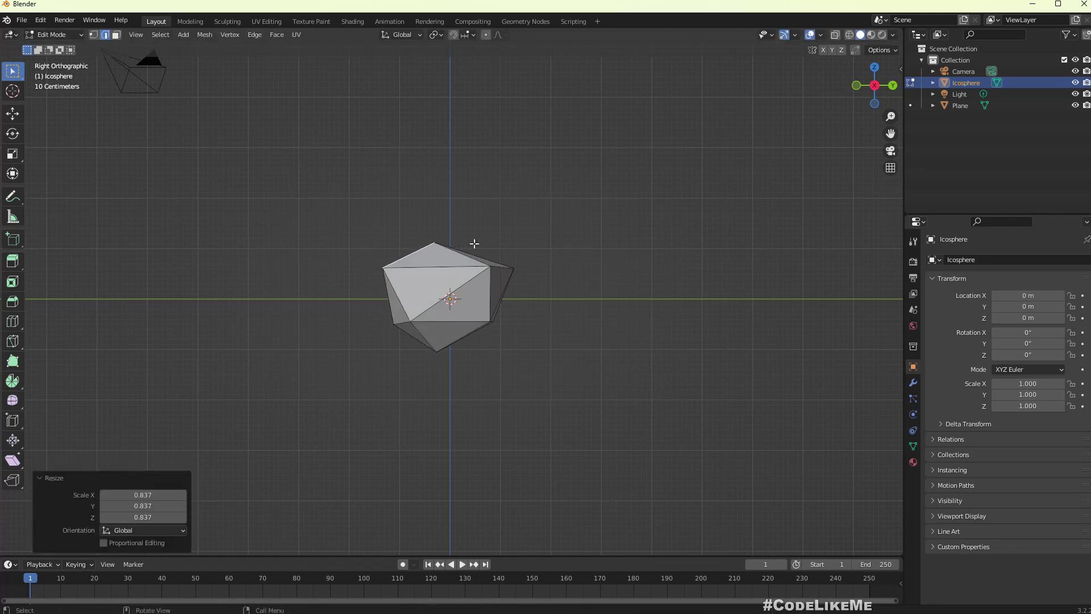
left_click(481, 330)
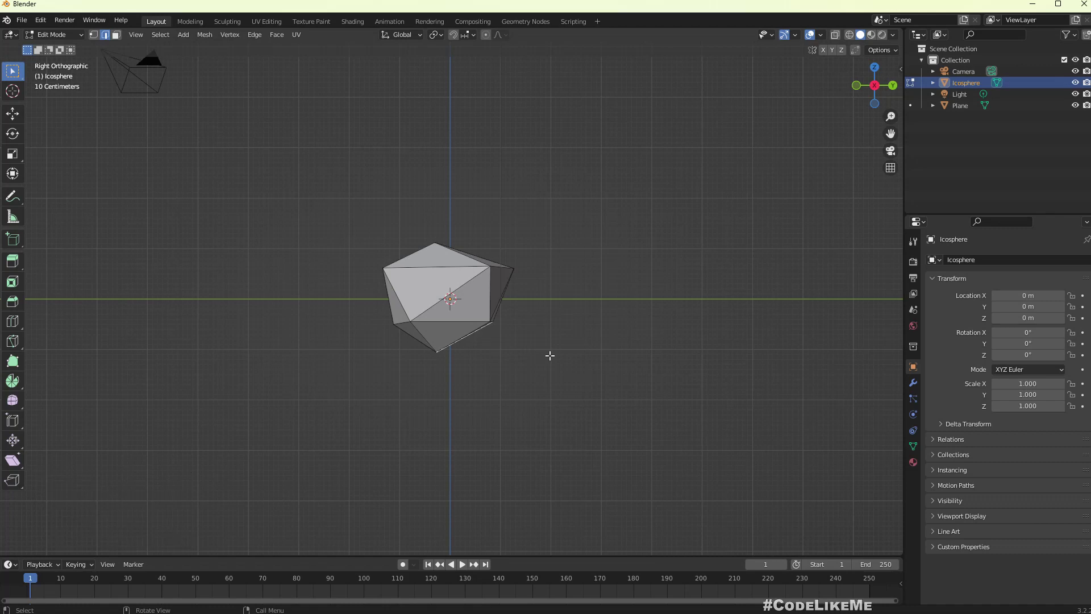
Step: In front view, scale two slanted front edges of the ico sphere to about 0.79 and 1.26, and return to Object Mode
key("KP_1")
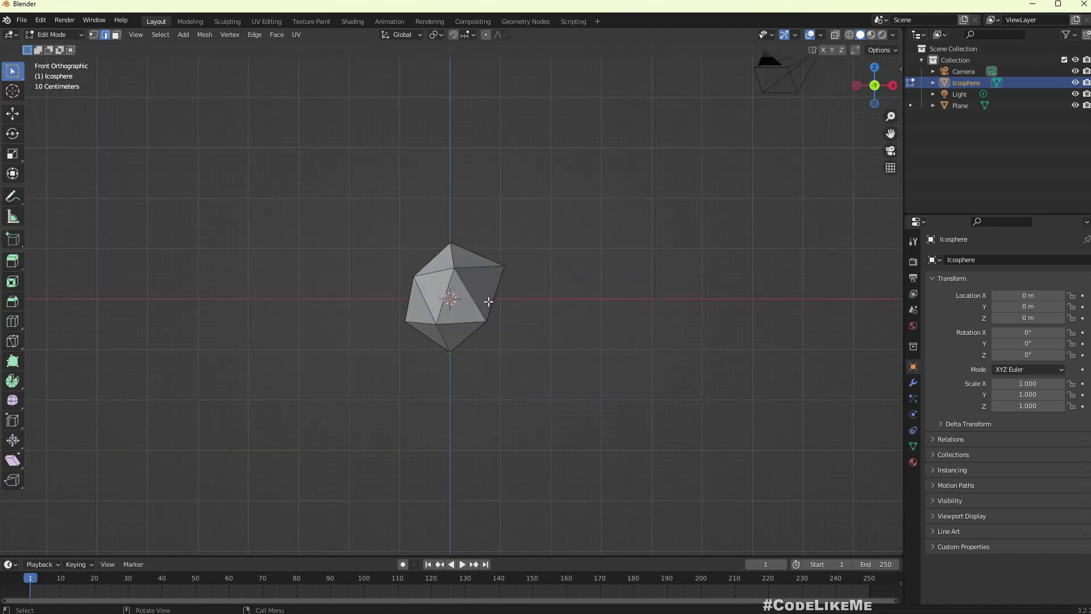
key("s")
left_click(451, 343)
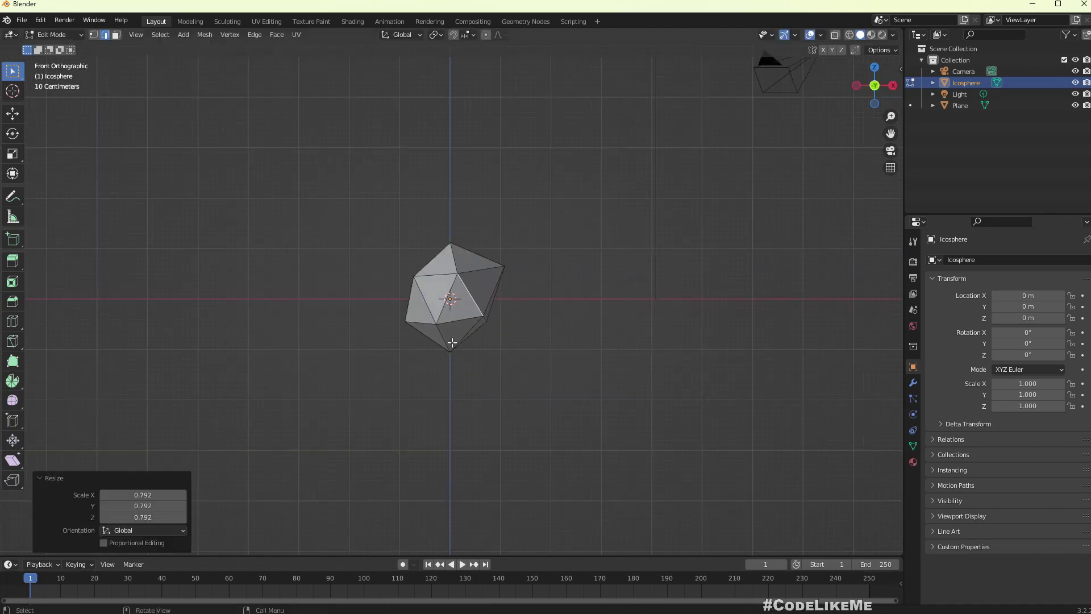
left_click(420, 300)
key("s")
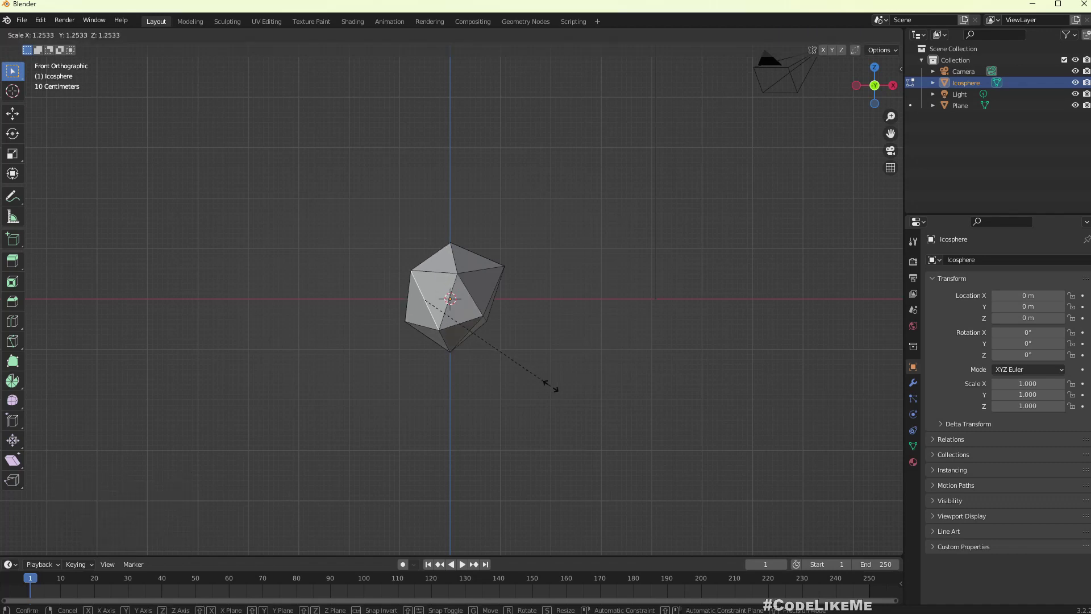
left_click(555, 385)
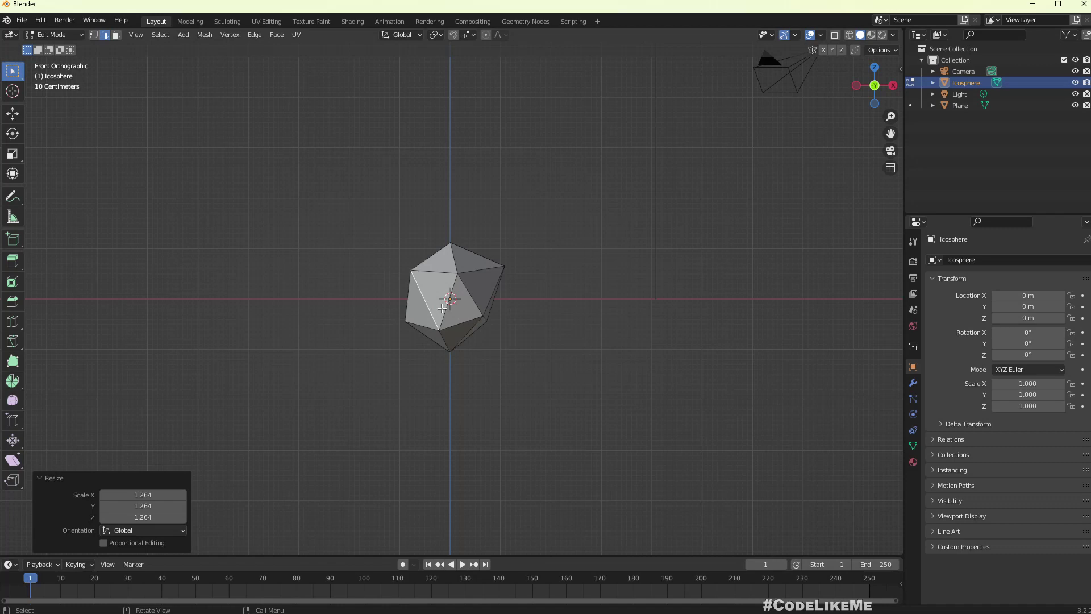
key("Tab")
Step: Duplicate the ico sphere about 1.57 m along X and 0.11 m along Z, rotating the copy 39.5° and scaling it to about 1.33
left_click(478, 296)
left_click(469, 284)
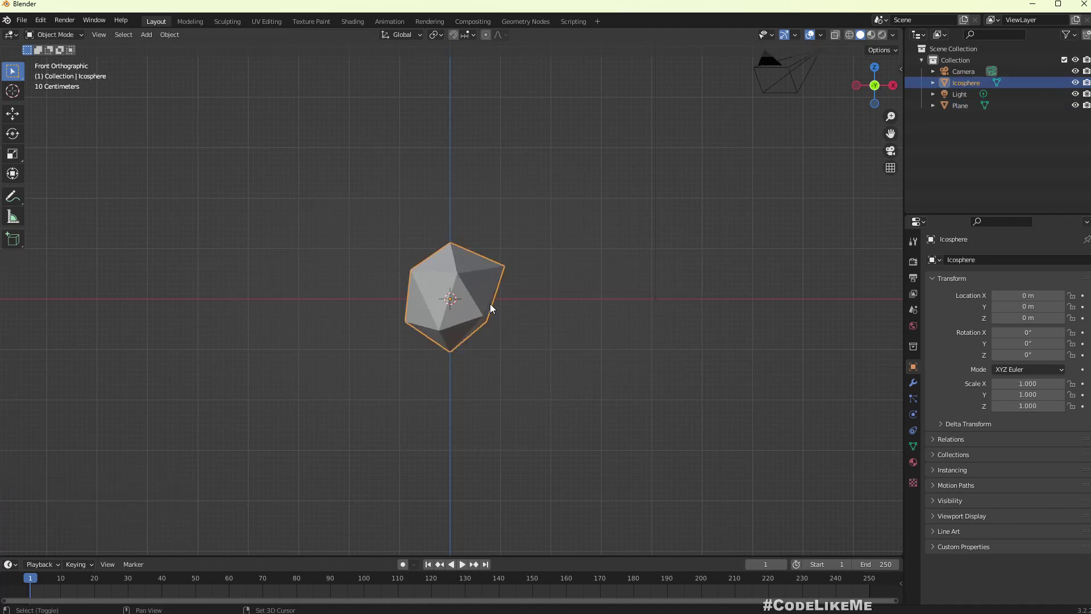
key("shift+d")
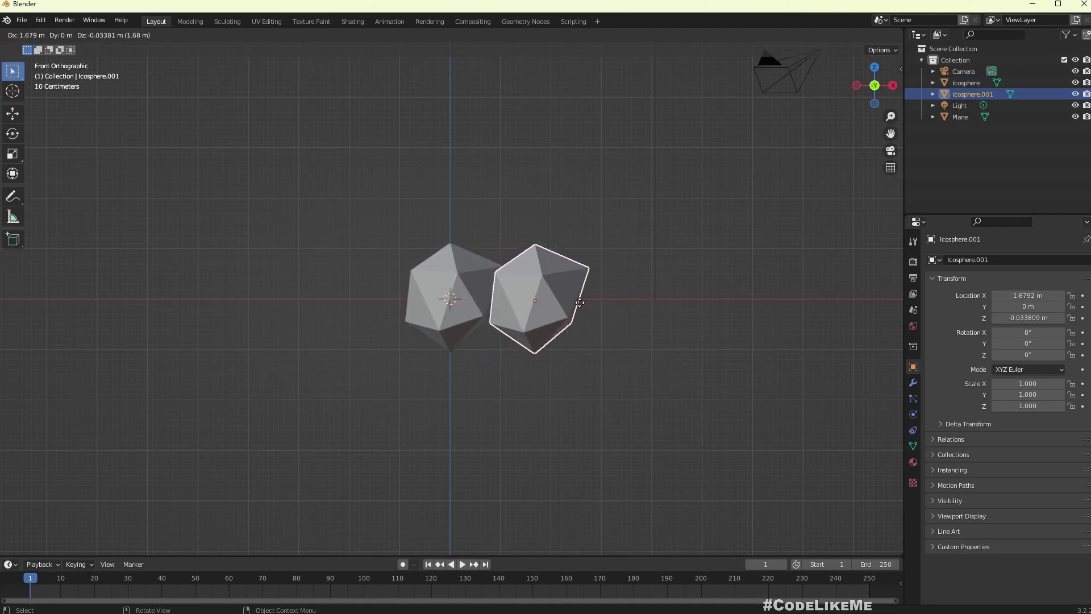
left_click(572, 302)
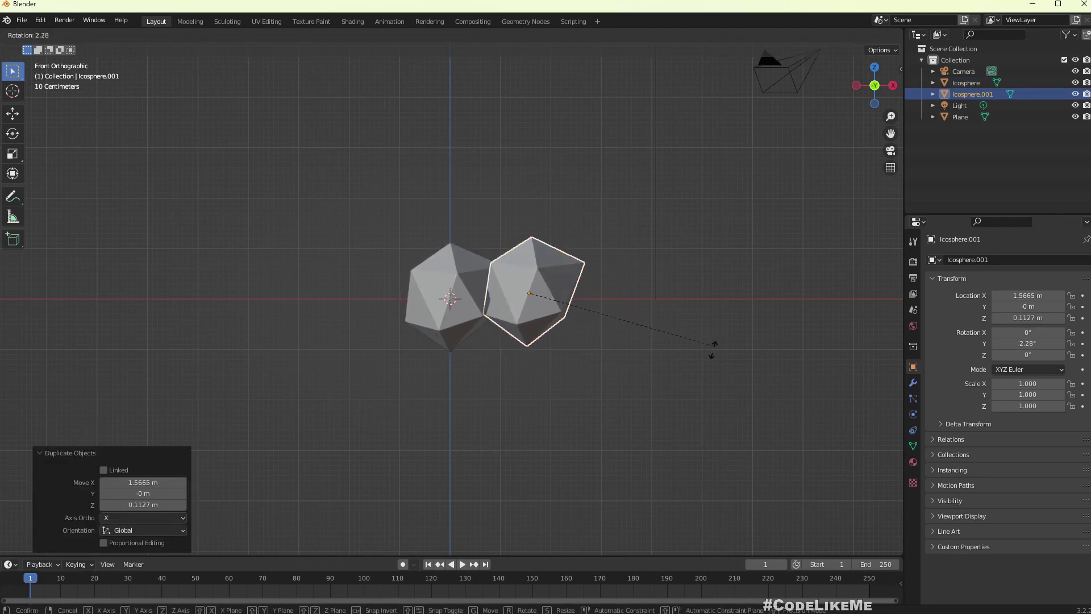
left_click(677, 485)
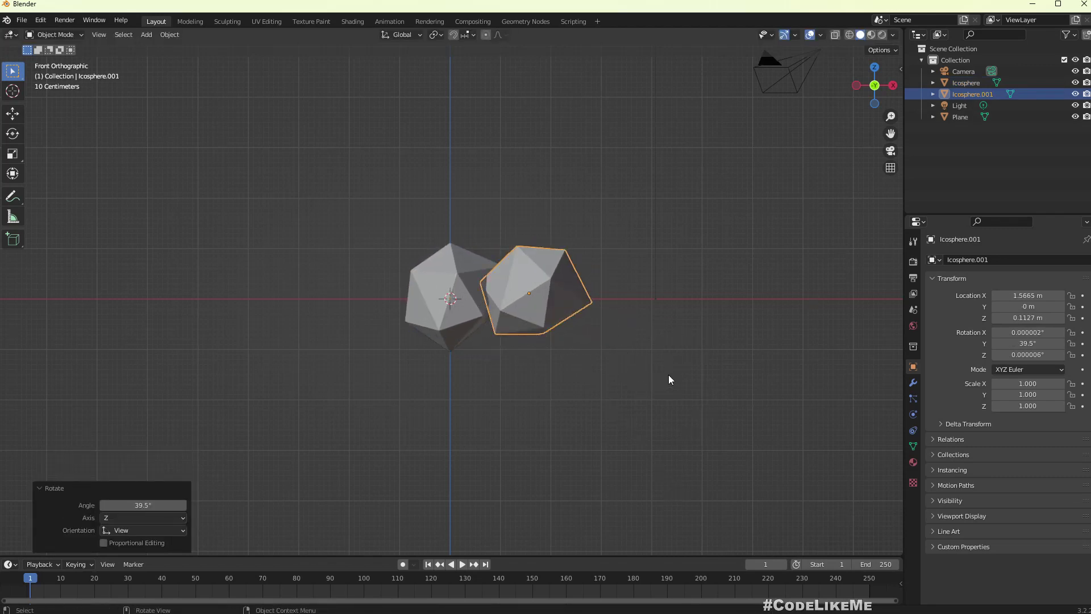
key("s")
left_click(717, 398)
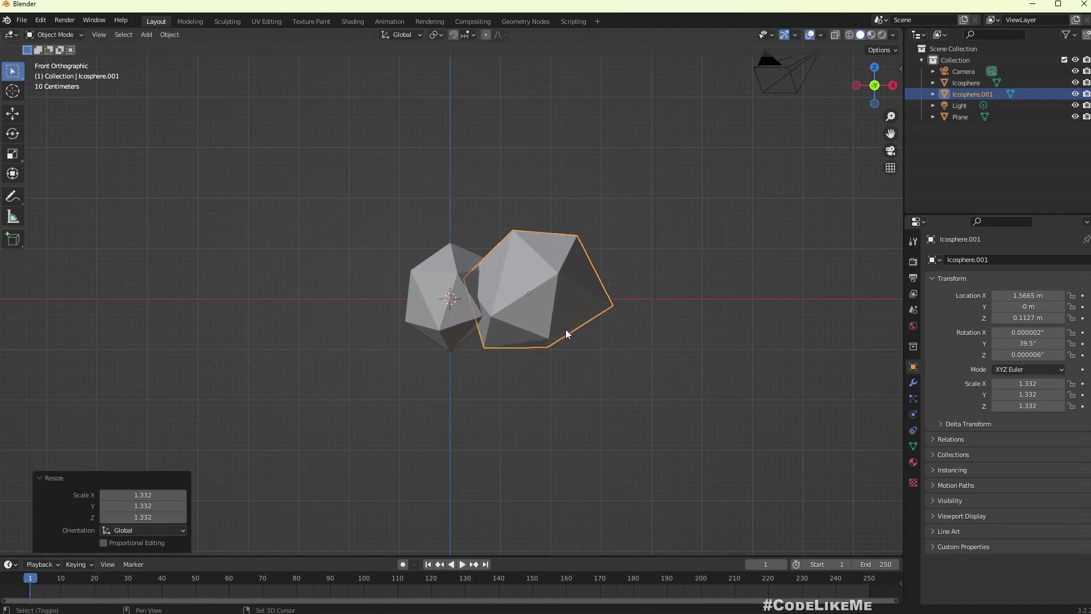
Step: Duplicate the enlarged ico sphere about 3.58 m along negative X and rotate the copy about 41.1° in front view
key("shift+d")
key("x")
left_click(385, 334)
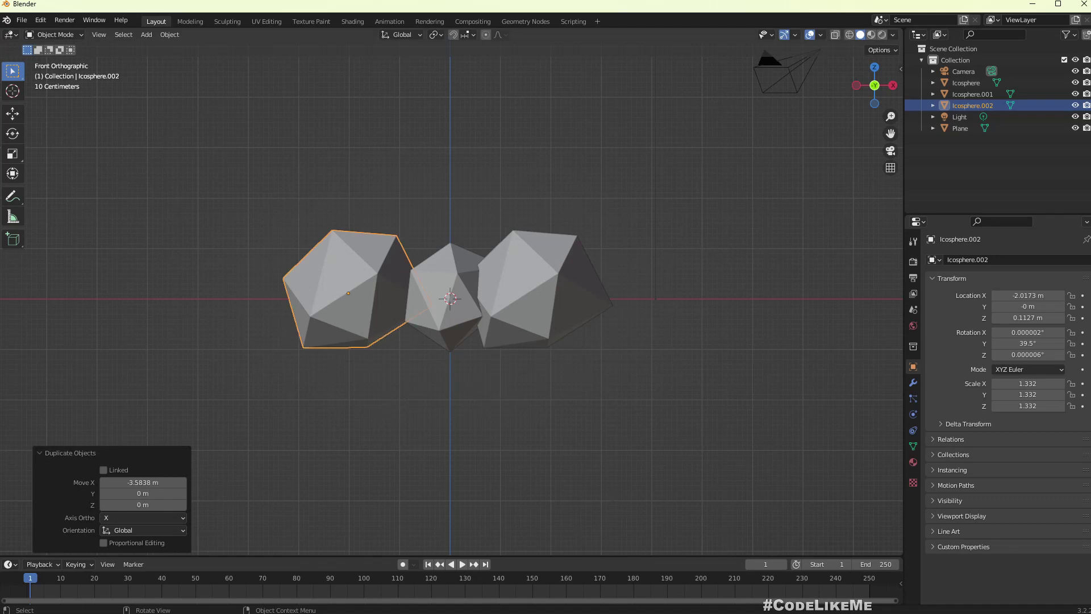
key("r")
left_click(320, 471)
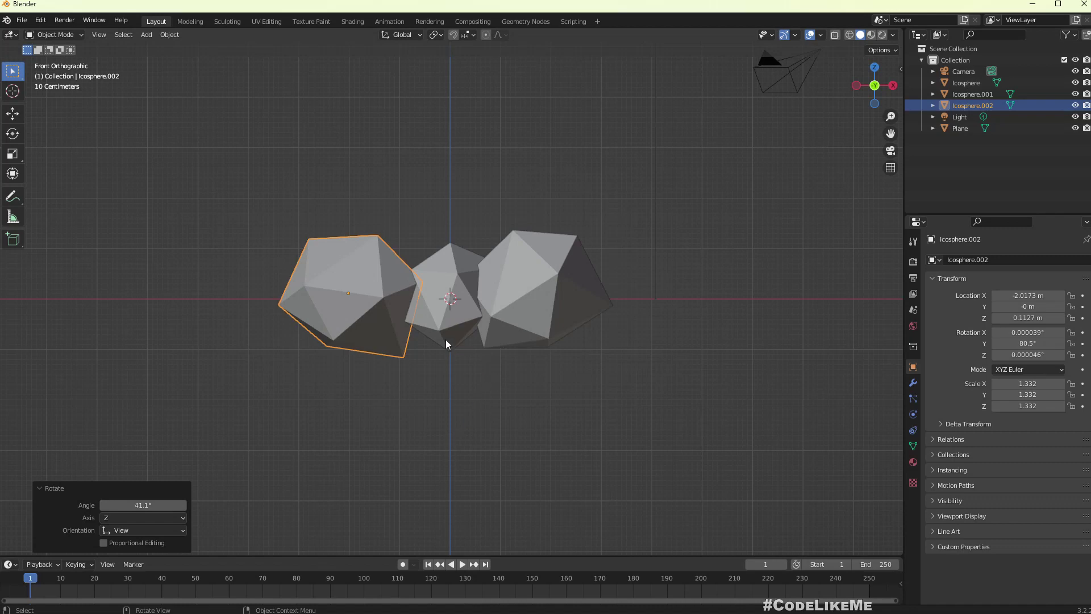
Step: Duplicate the leftmost ico sphere about 5.54 m along X and 0.21 m downward, scaling the copy by about 0.555
key("shift+d")
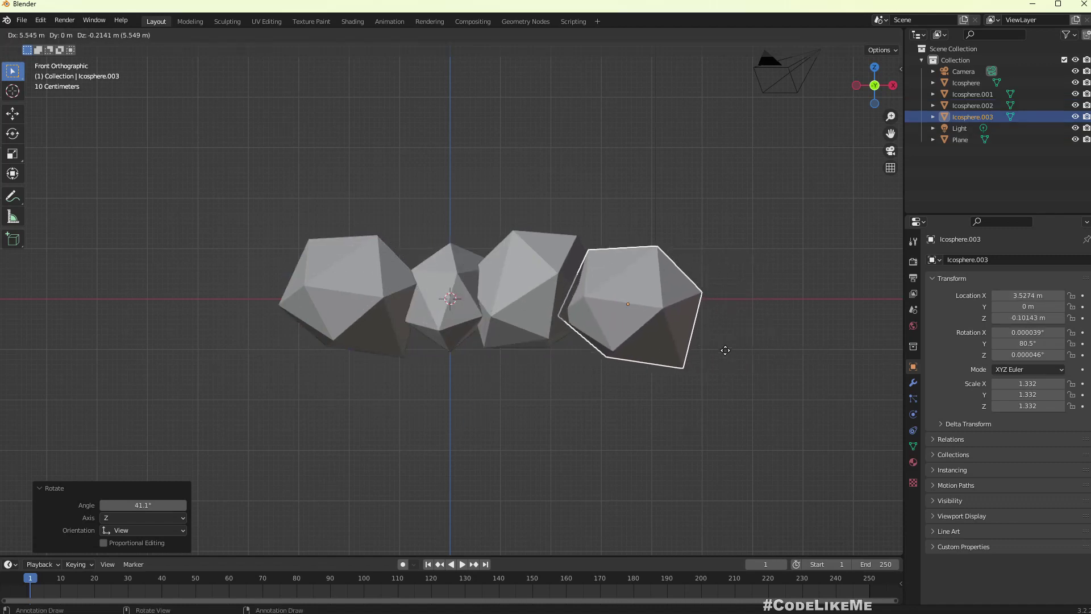
left_click(725, 350)
key("s")
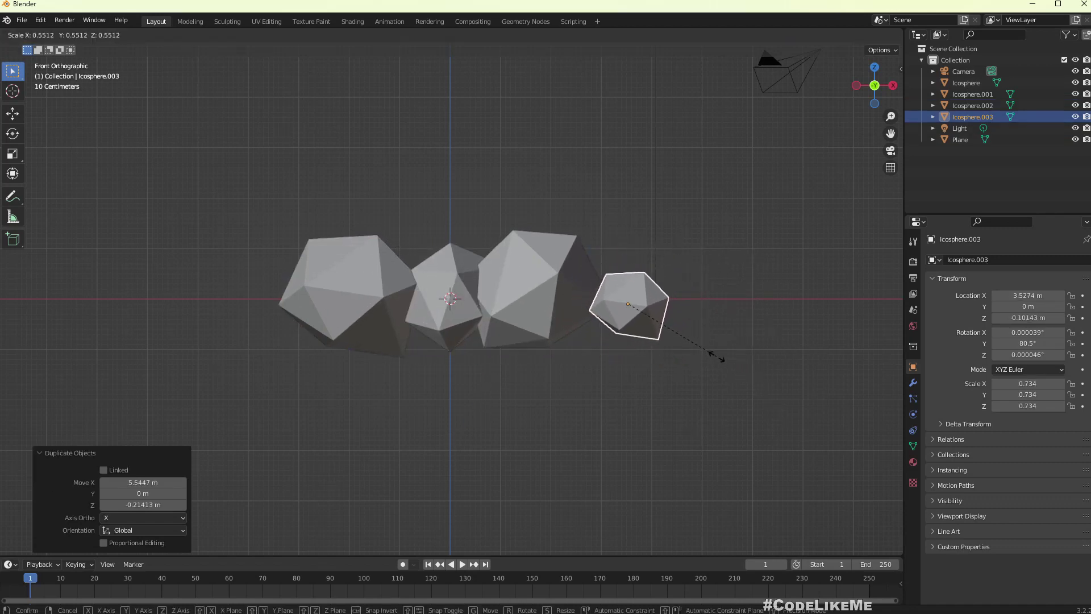
left_click(718, 360)
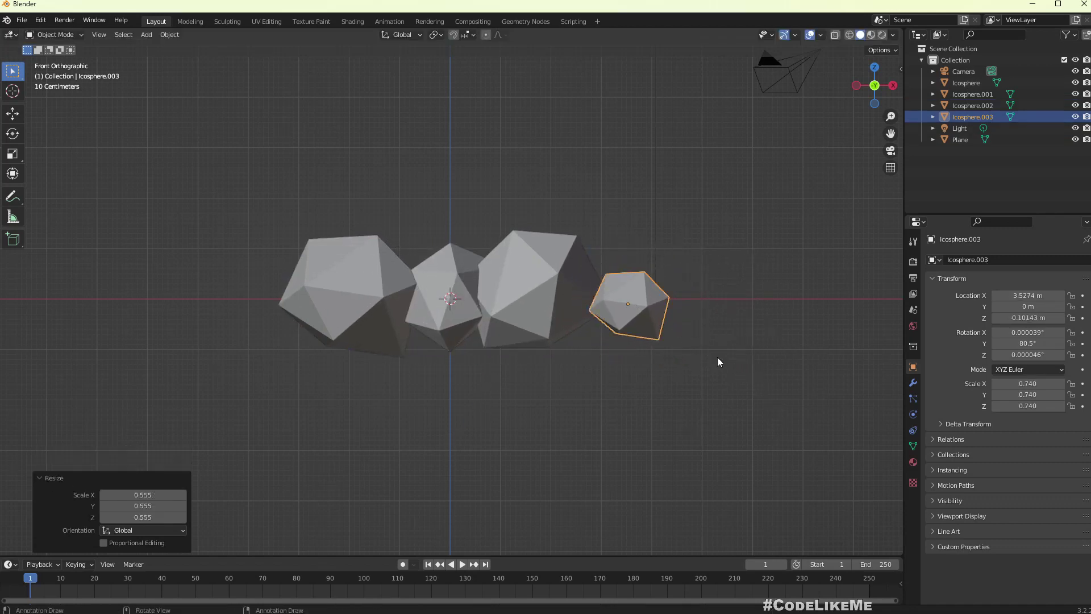
Step: Put the large ico sphere at the negative X end of the row into Edit Mode
left_click(458, 311)
left_click(345, 291)
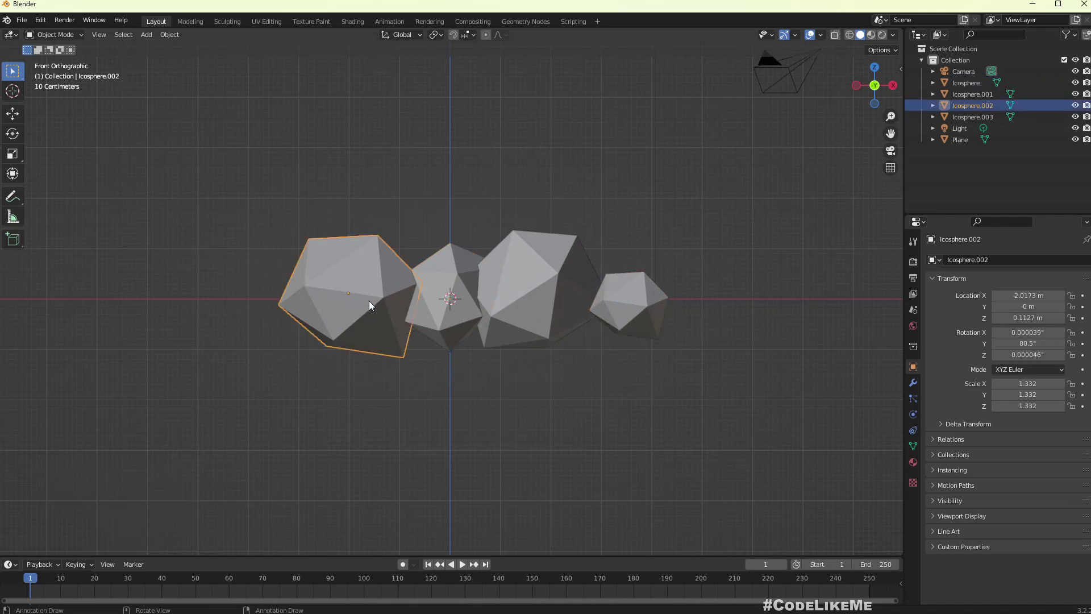
key("Tab")
key("s")
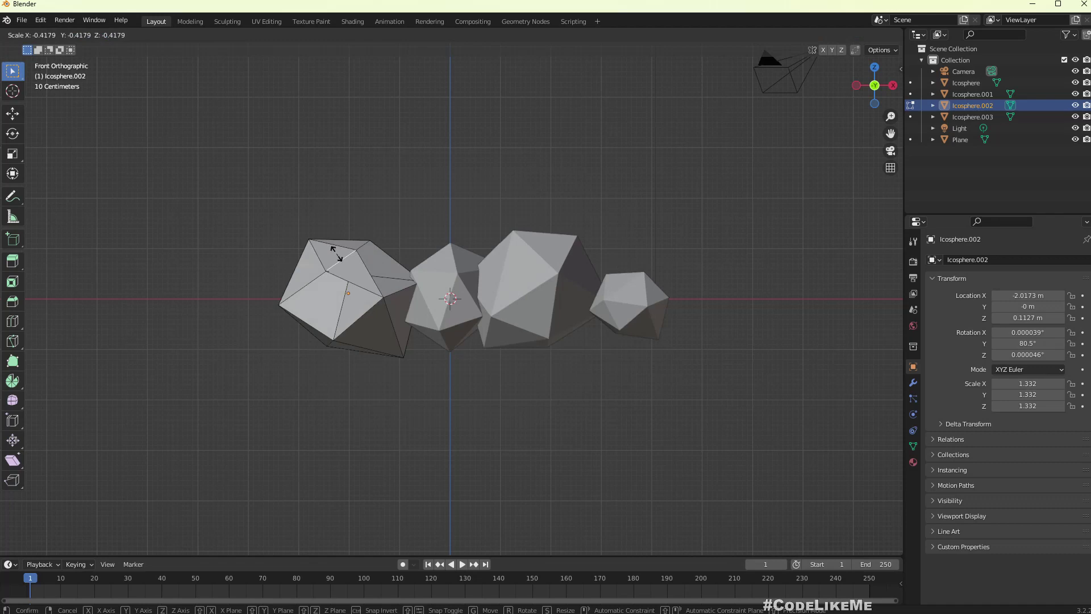
left_click(347, 292)
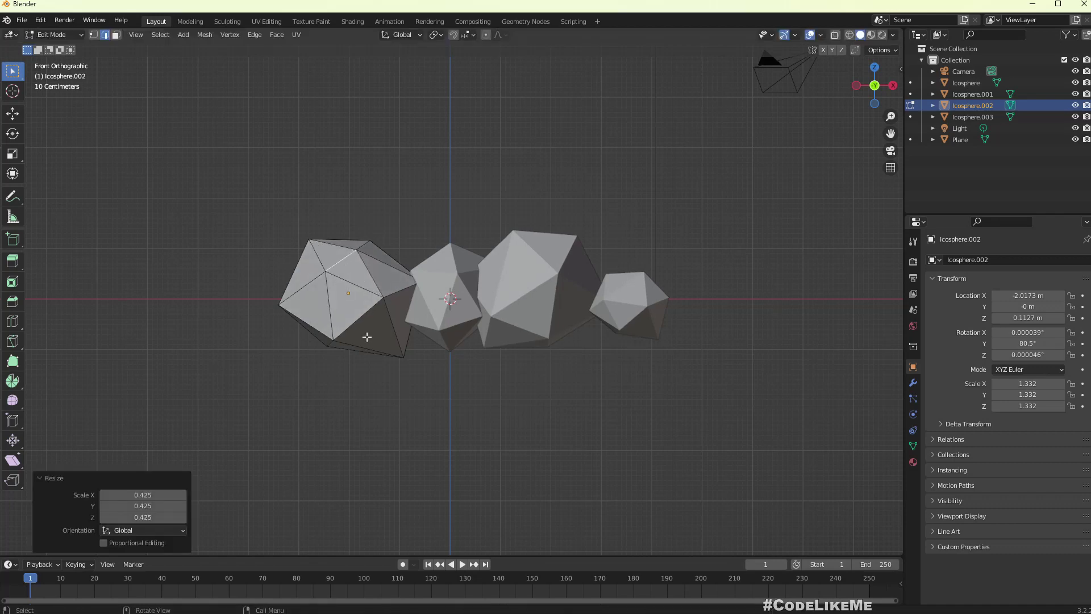
key("ctrl+z")
Step: Scale the slanted upper front edge to about 0.78 and move the topmost edge about 0.15 m along X and 0.25 m along Z
key("s")
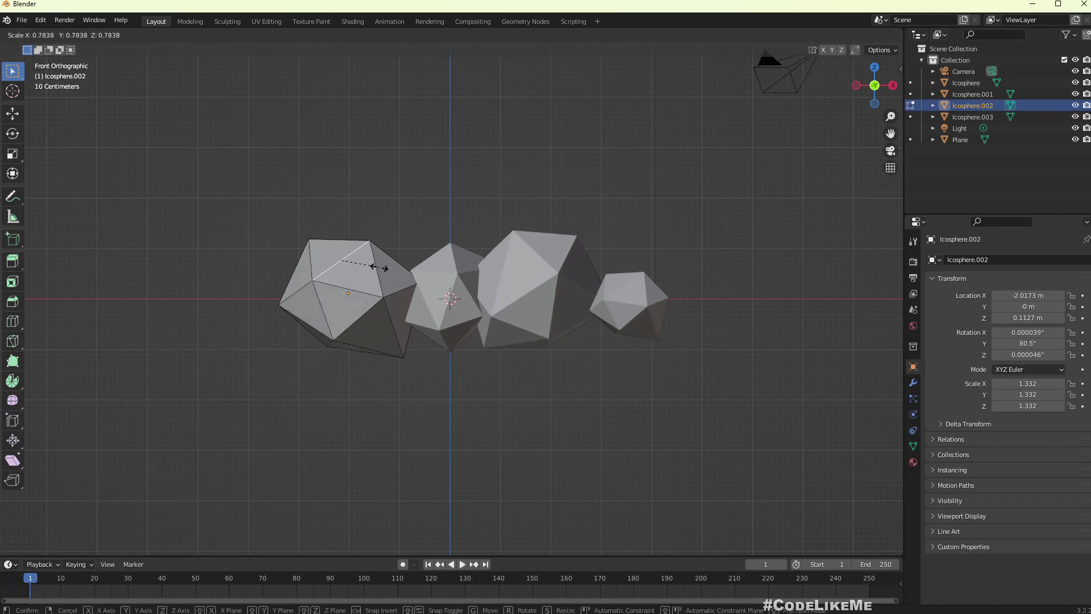
left_click(380, 267)
left_click(335, 241)
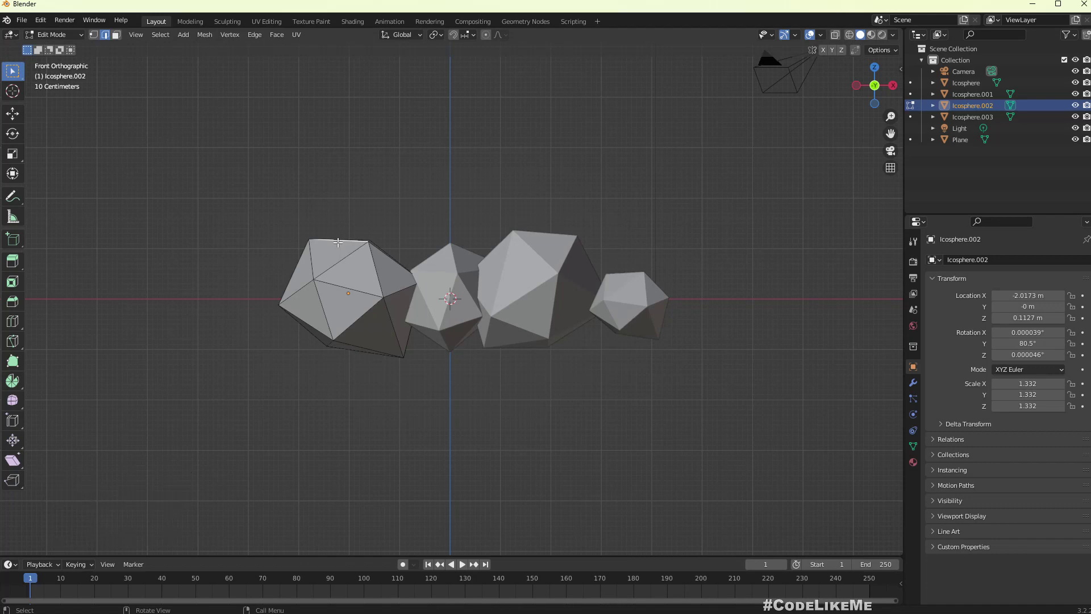
key("g")
left_click(345, 230)
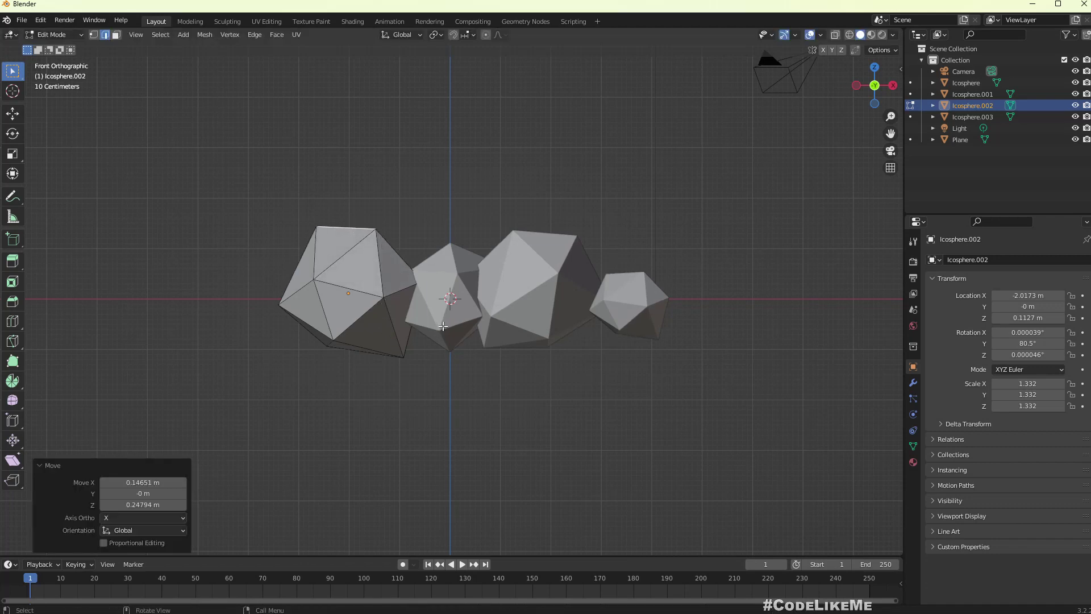
Step: Move the lower front edge about 0.27 m along X and 0.28 m downward, and return to Object Mode
left_click(352, 317)
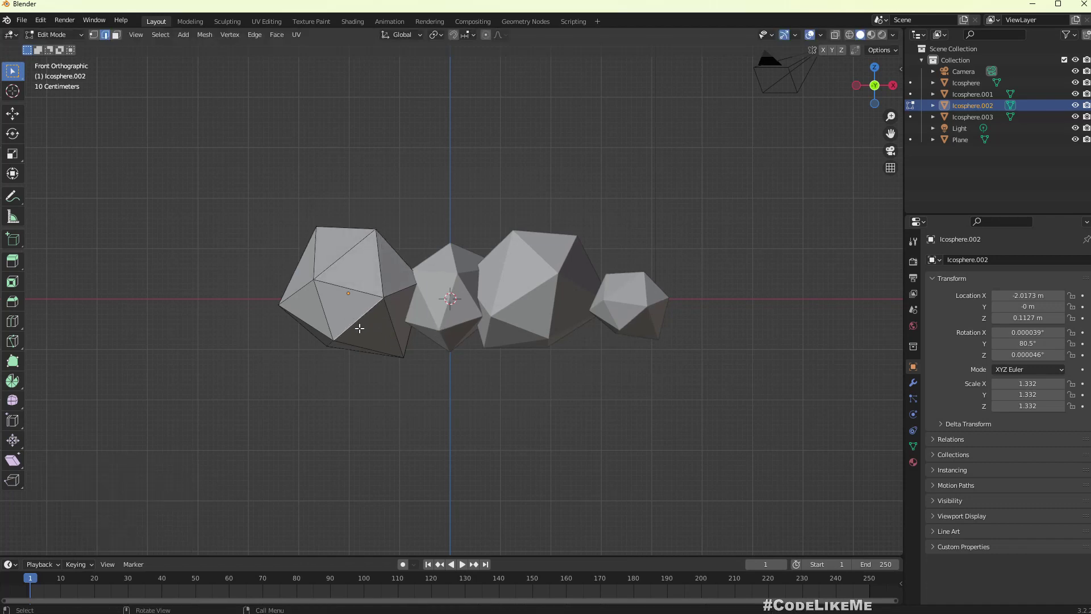
key("g")
left_click(444, 357)
middle_click_drag(444, 357, 448, 412)
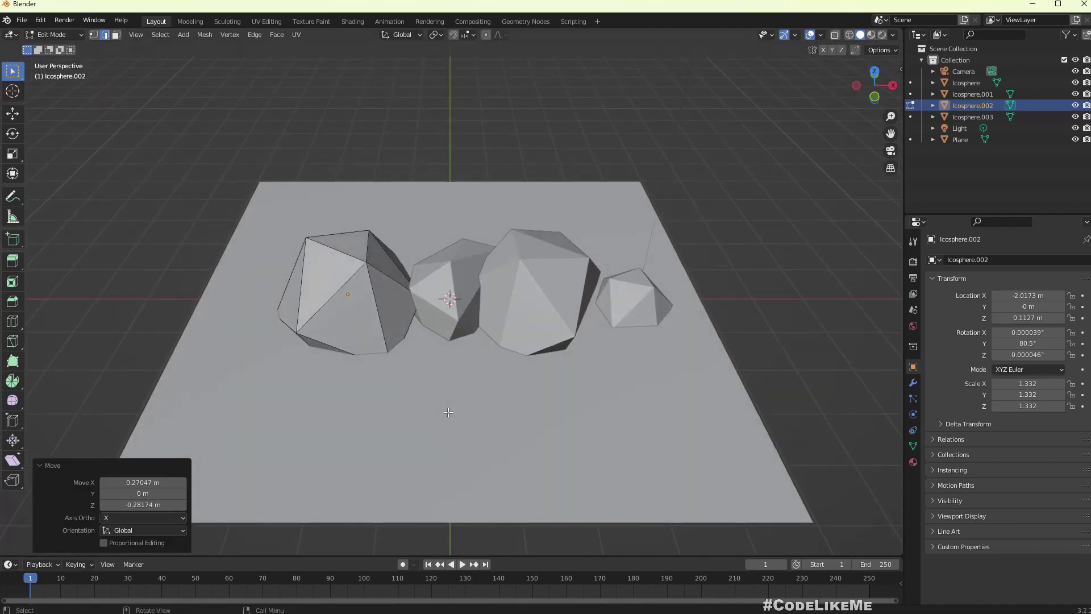
key("Tab")
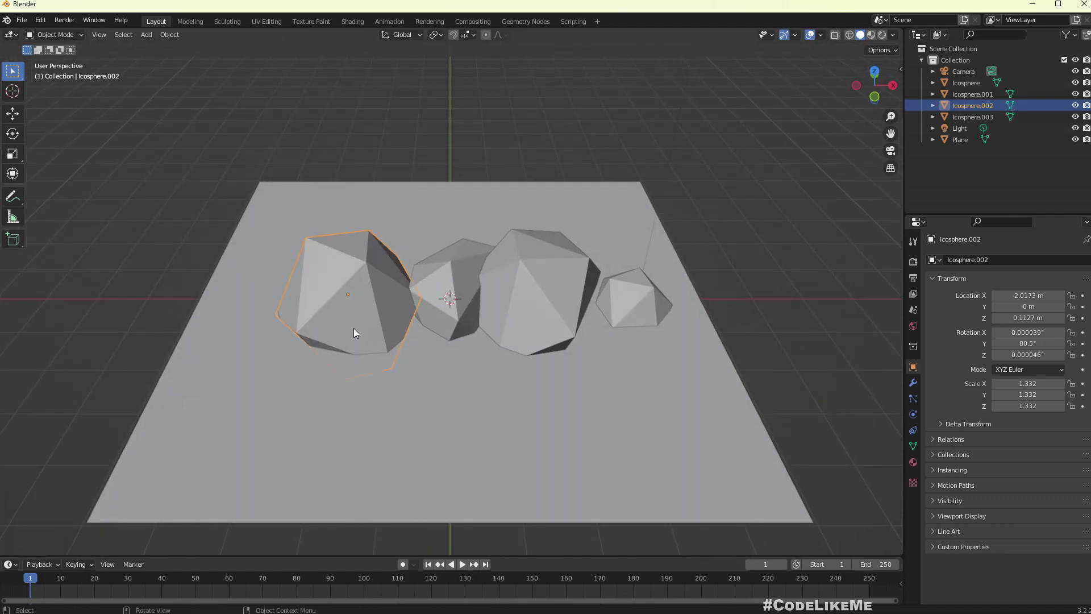
Step: Duplicate the reshaped large ico sphere together with the central one, placing the copies about 2.83 m along negative X
left_click(458, 278, "shift")
key("shift+d")
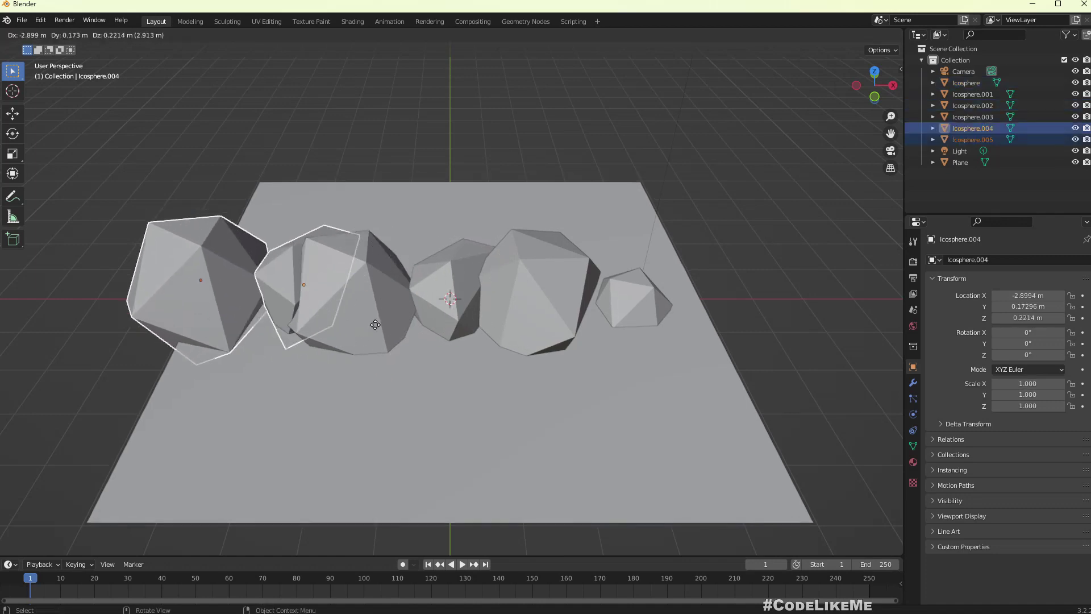
left_click(380, 337)
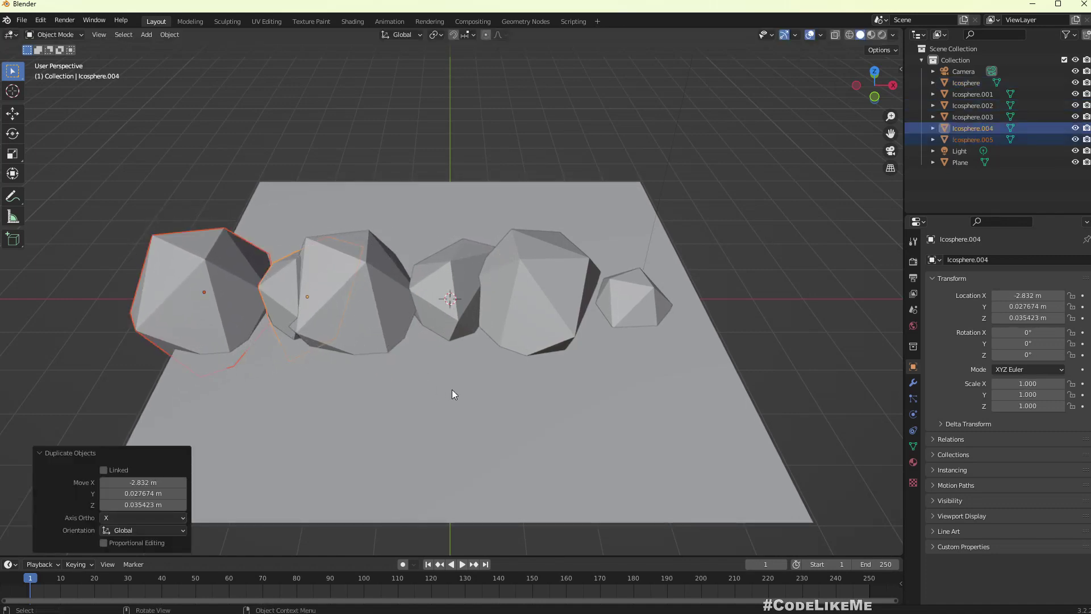
Step: From the top view, rotate the two duplicated ico spheres together around Z by about 193° in total
key("r")
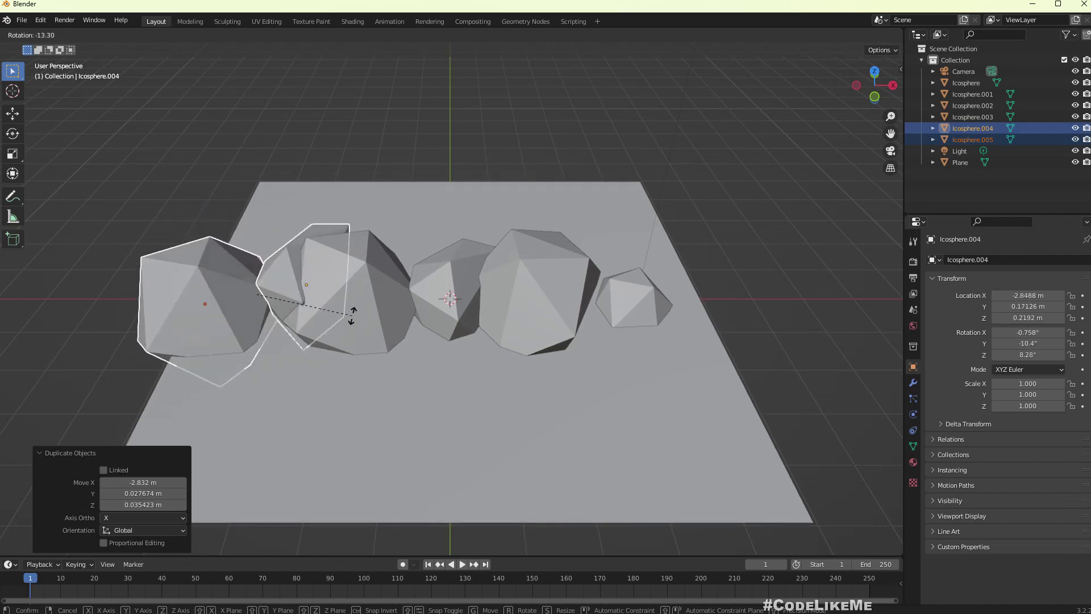
key("Escape")
middle_click_drag(352, 316, 413, 424)
key("KP_7")
scroll(414, 424, "down", 3)
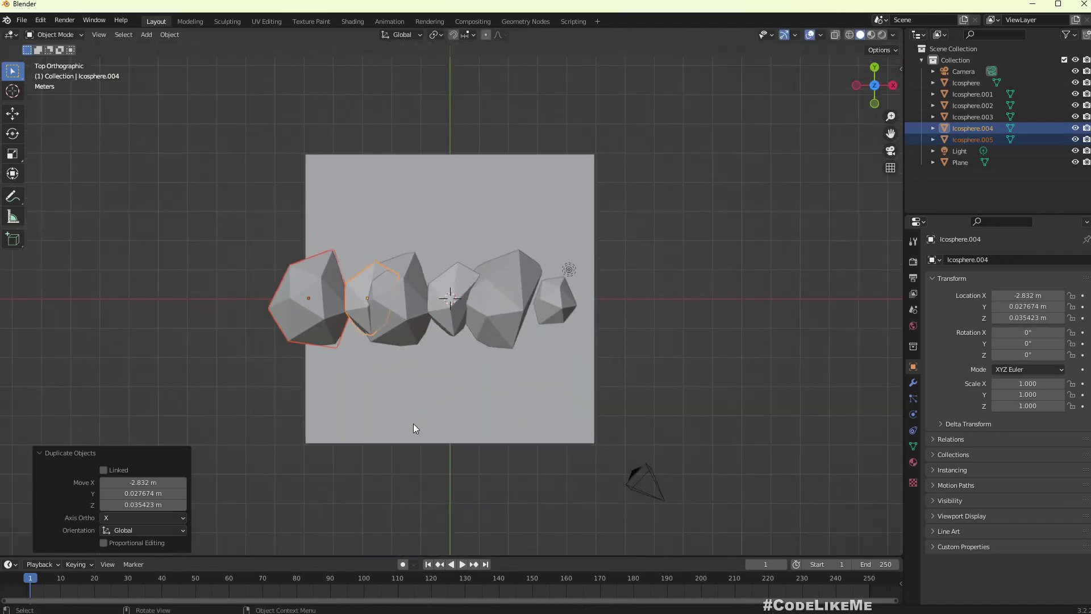
key("r")
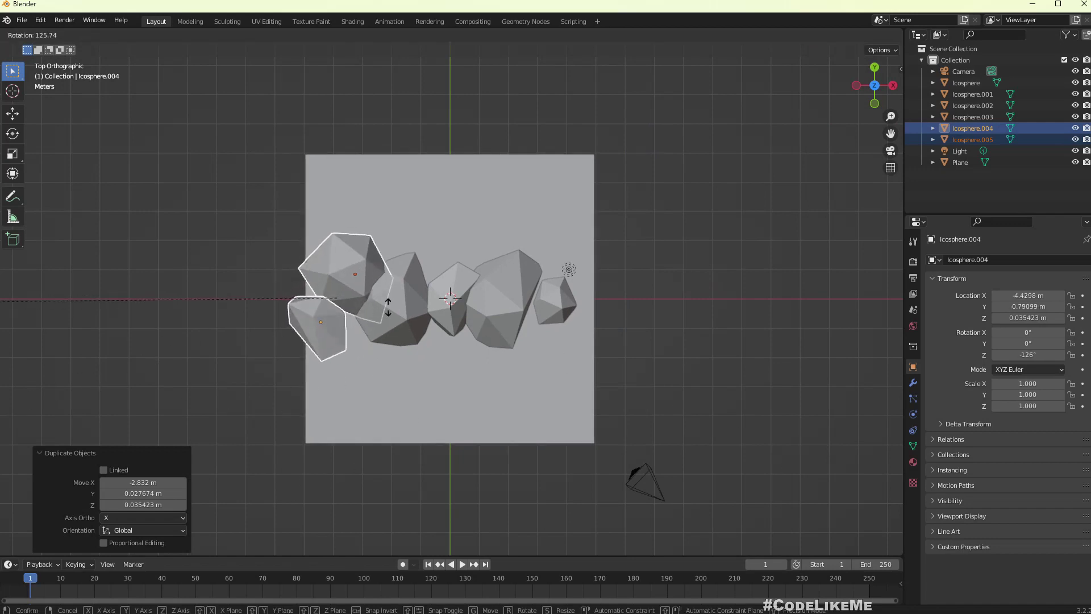
left_click(375, 352)
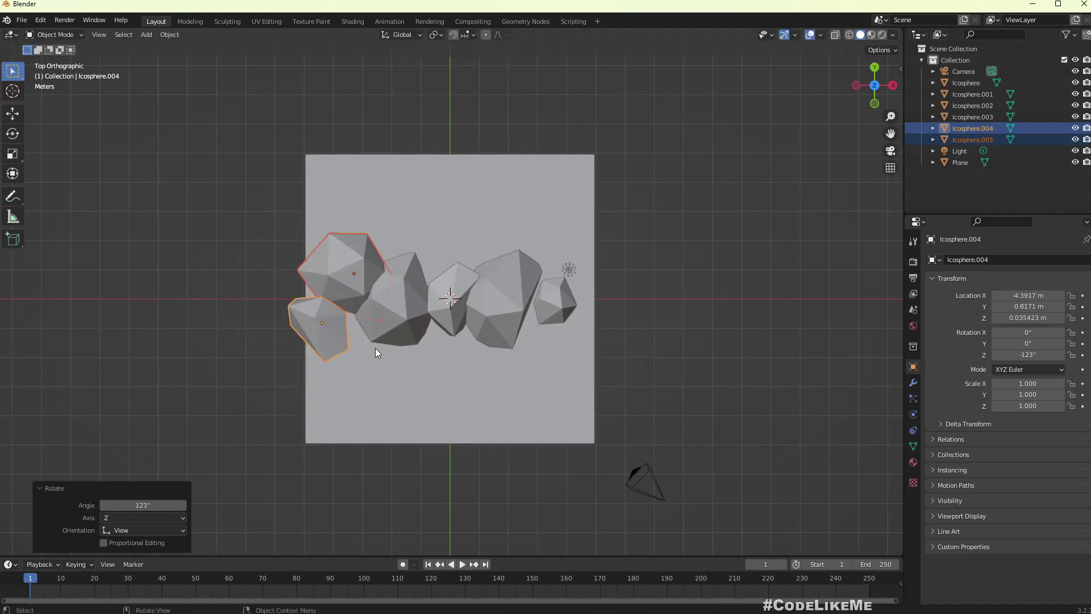
key("r")
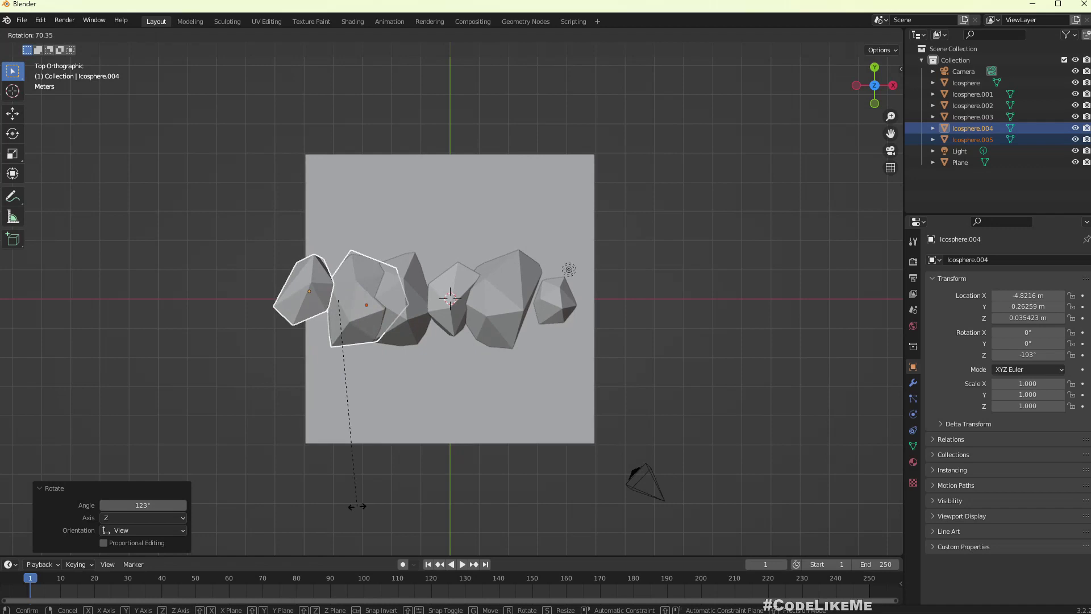
left_click(358, 505)
Step: Duplicate the large ico sphere beside the central one at negative X, placing the copy about 6.87 m along X and -0.35 m along Y
left_click(525, 298)
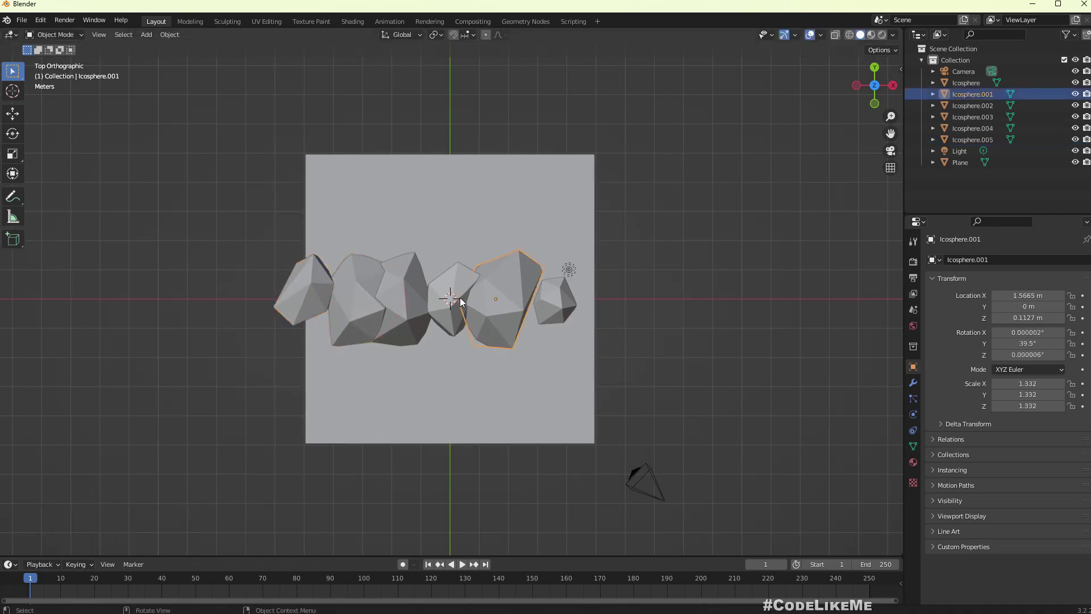
left_click(401, 291)
left_click(417, 293)
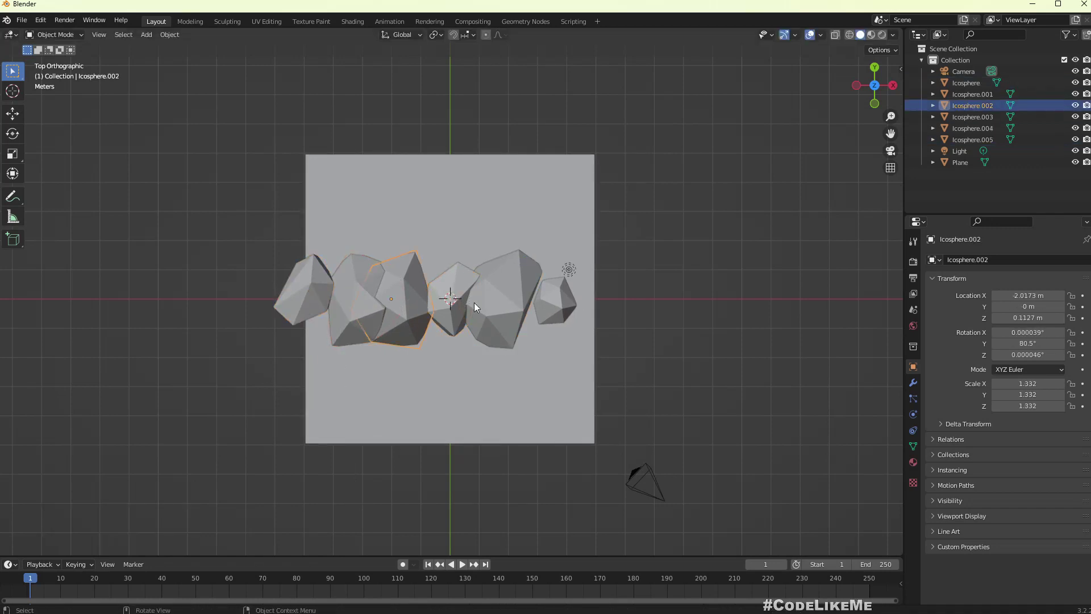
key("shift+d")
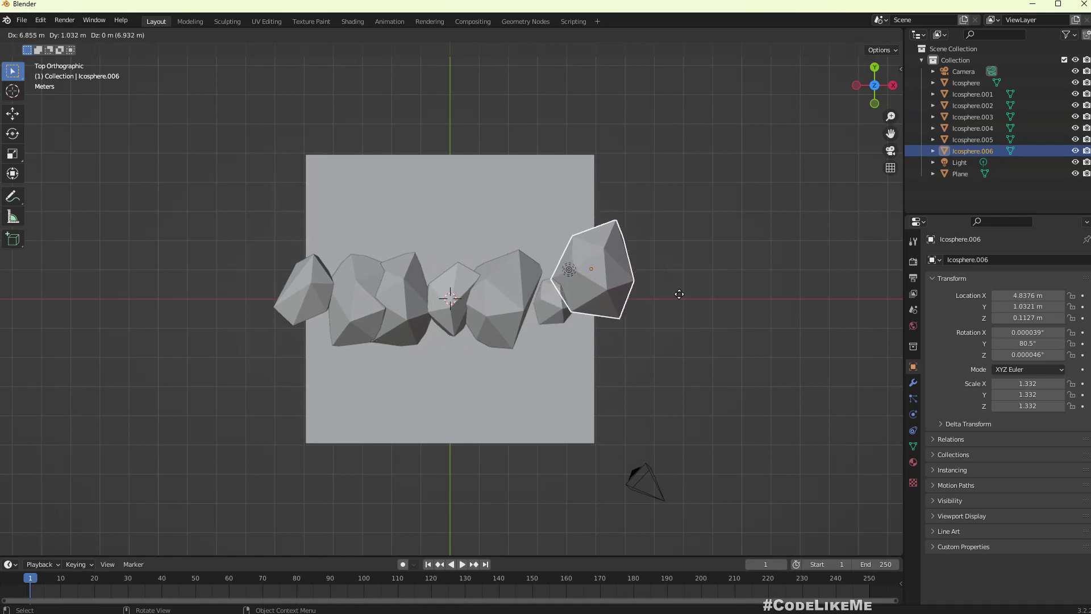
left_click(674, 317)
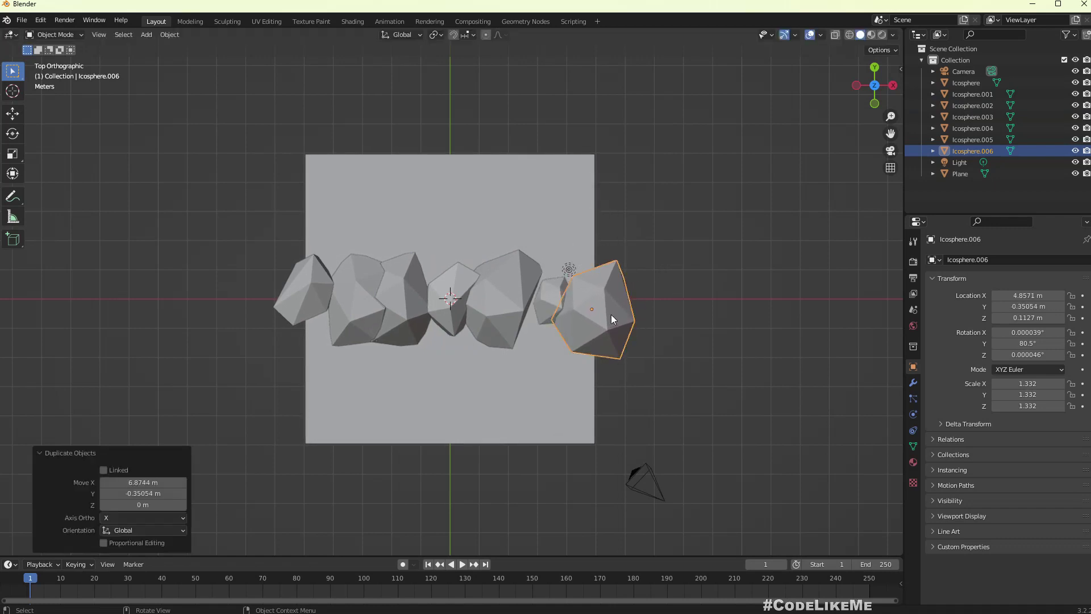
Step: Scale the small ico sphere near the positive X end of the row by about 1.3
left_click(556, 297)
key("s")
left_click(667, 355)
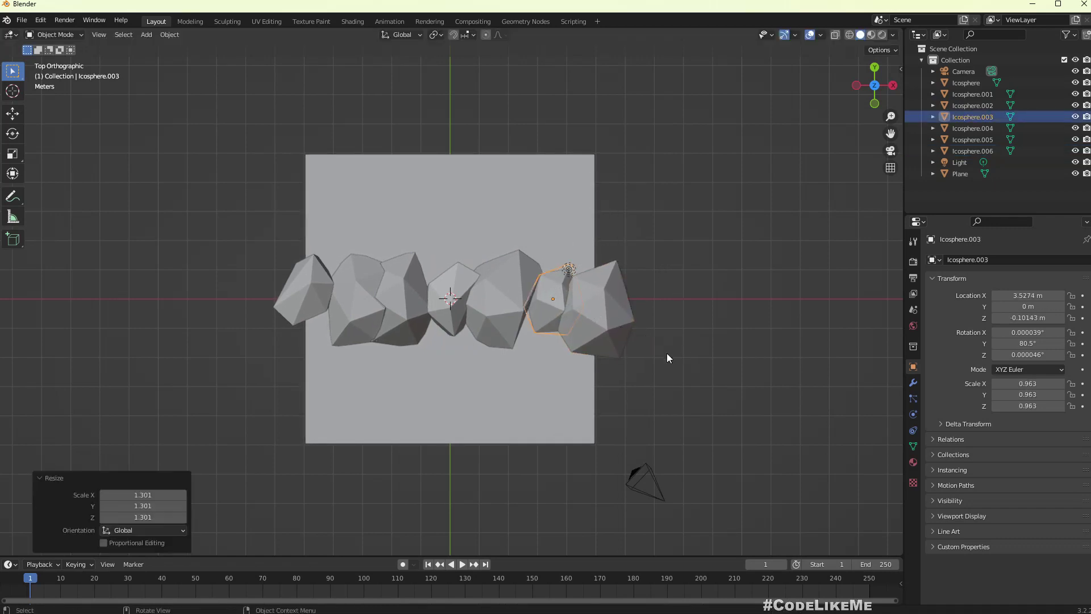
Step: Duplicate all seven ico spheres of the row, placing the copies about -0.25 m along X and 1.93 m along Y
left_click(593, 313)
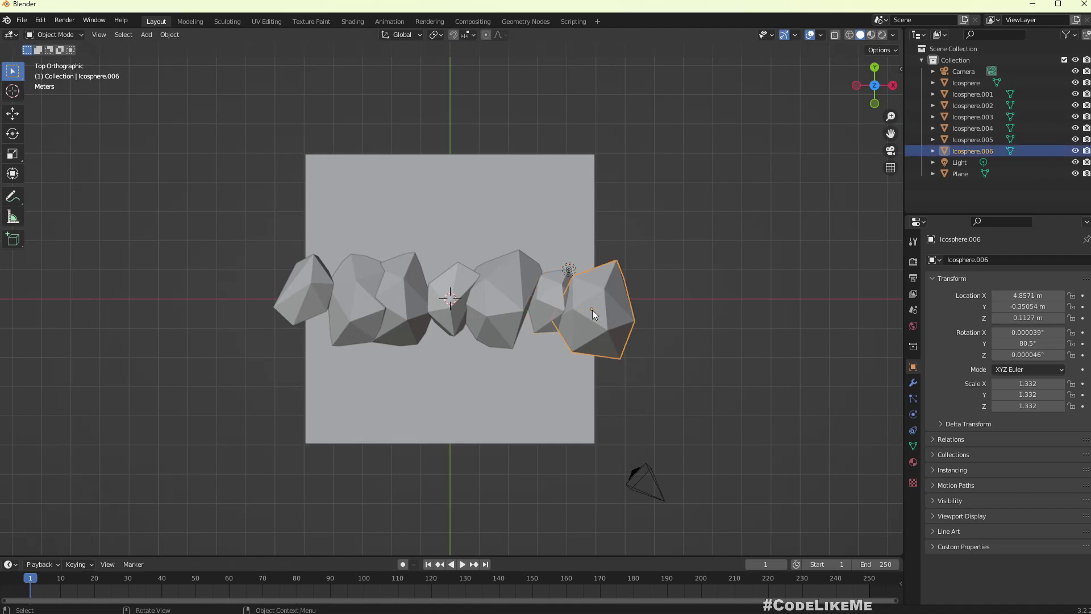
left_click(545, 289, "shift")
left_click(517, 291, "shift")
left_click(443, 287, "shift")
left_click(387, 291, "shift")
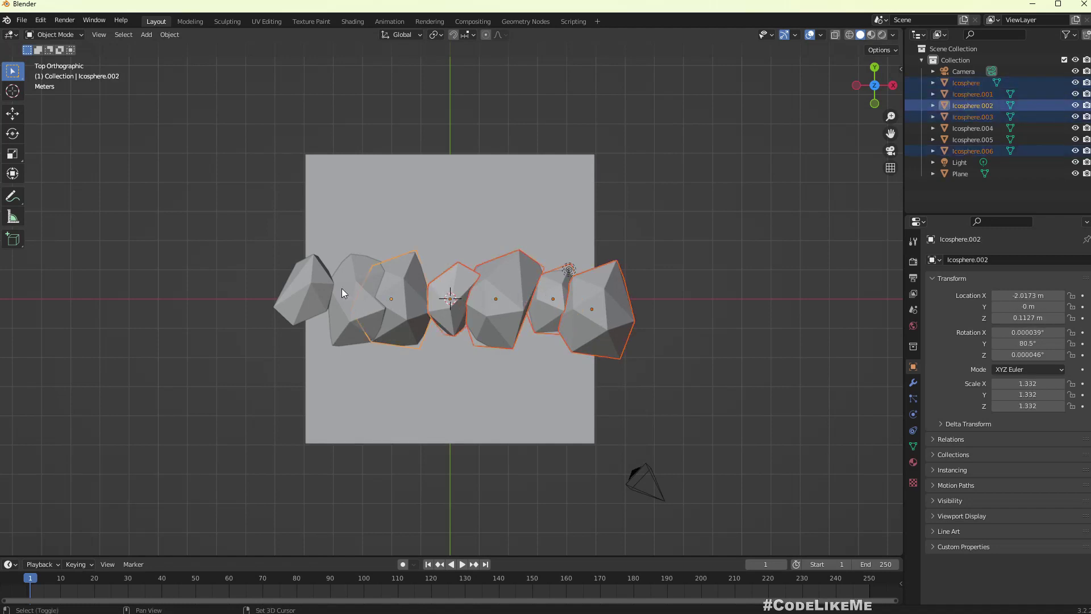
left_click(341, 288, "shift")
left_click(302, 281, "shift")
key("shift+d")
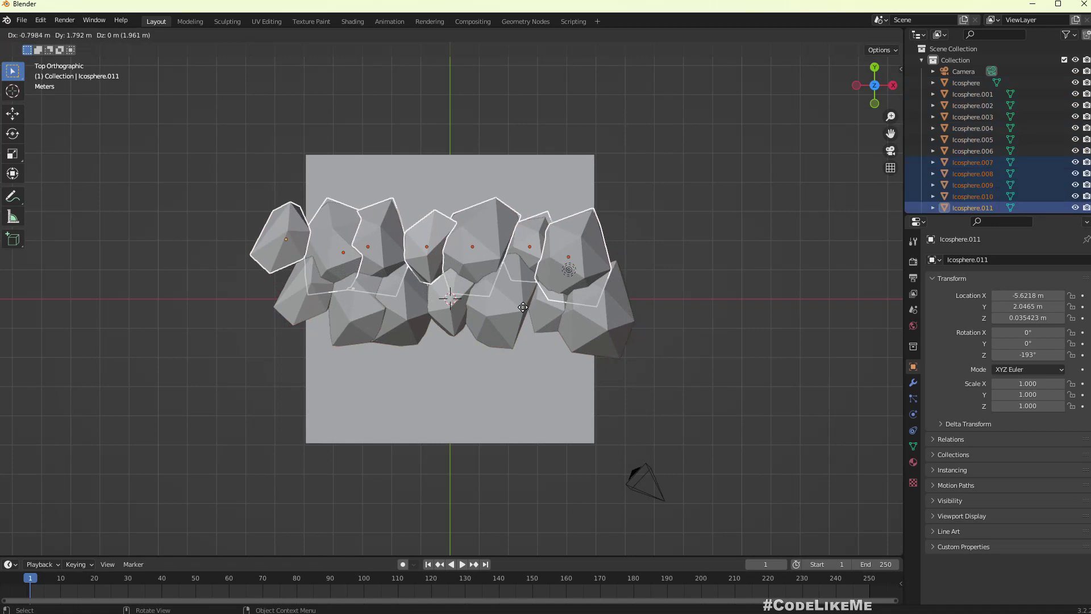
left_click(541, 305)
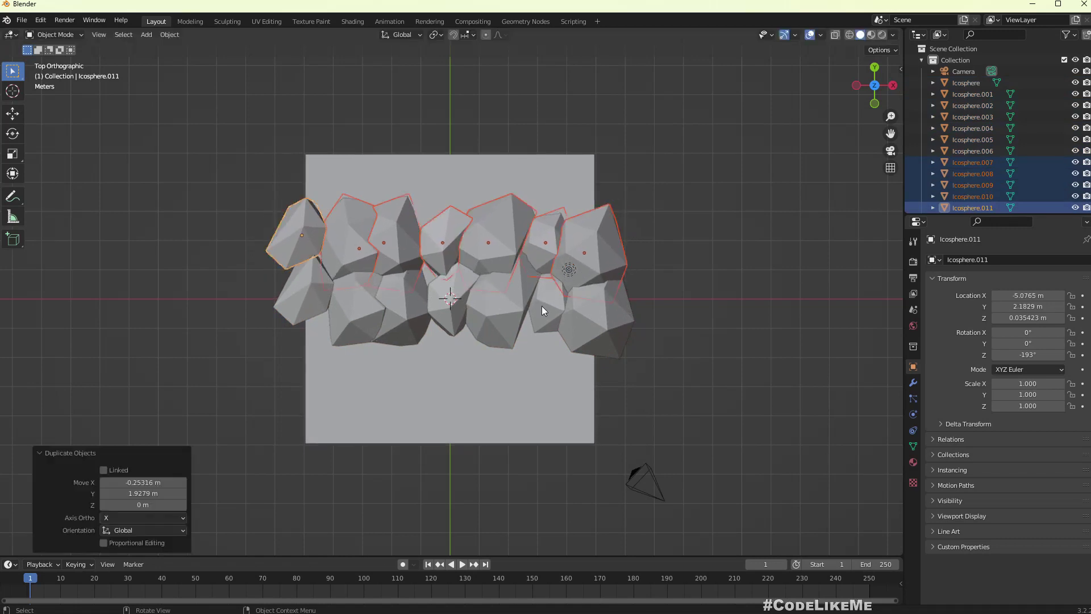
Step: Set the transform pivot point to Individual Origins and rotate the duplicated row's spheres about 31.7° around Z
left_click(436, 35)
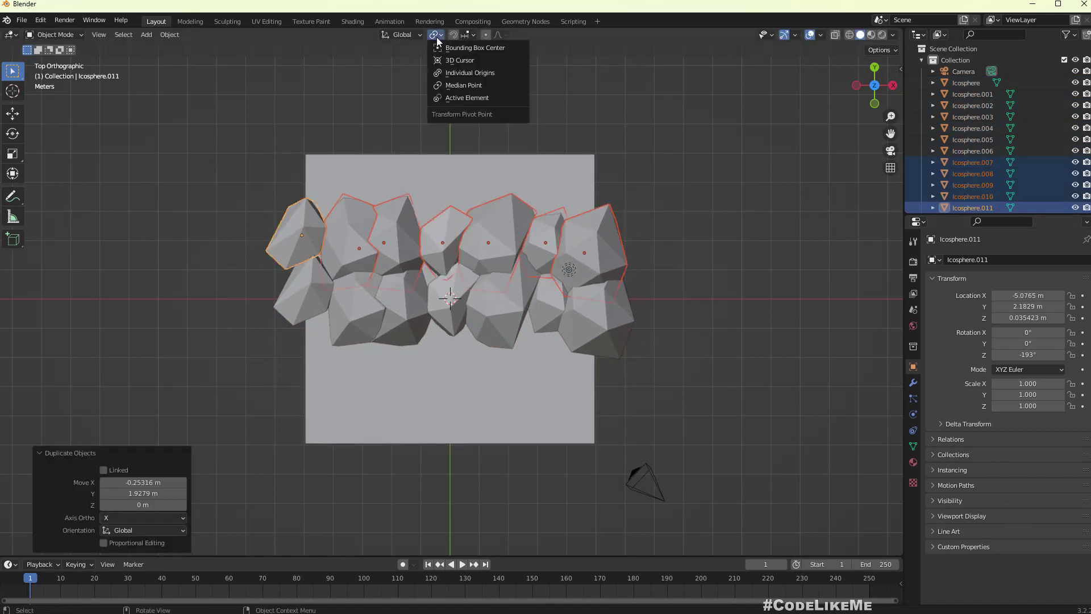
left_click(476, 75)
key("r")
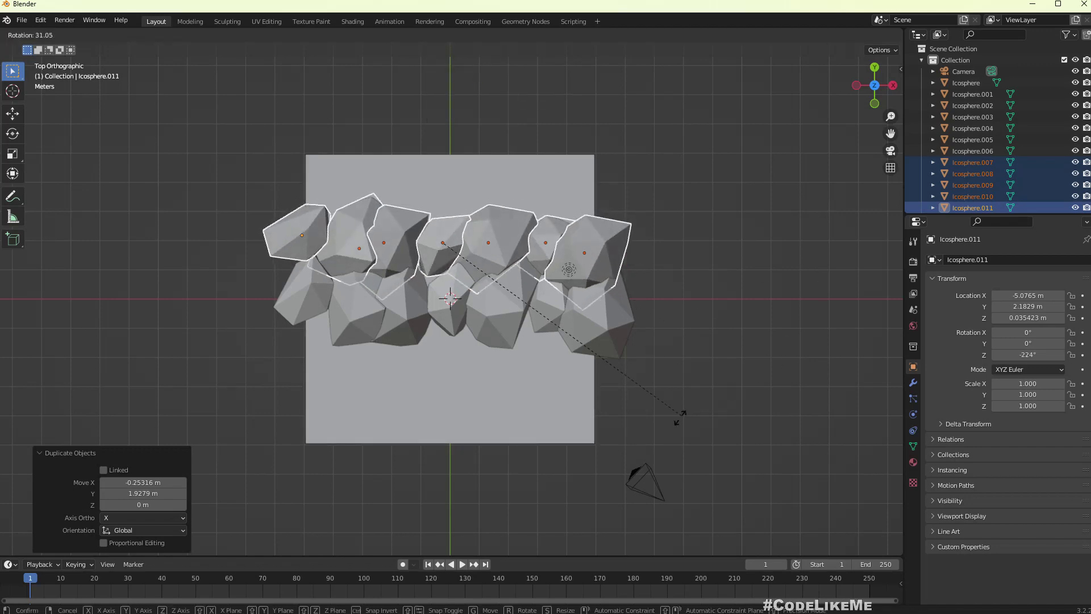
left_click(680, 418)
Step: Lower the duplicated row of ico spheres about 0.2 m along Z
middle_click_drag(680, 418, 507, 334)
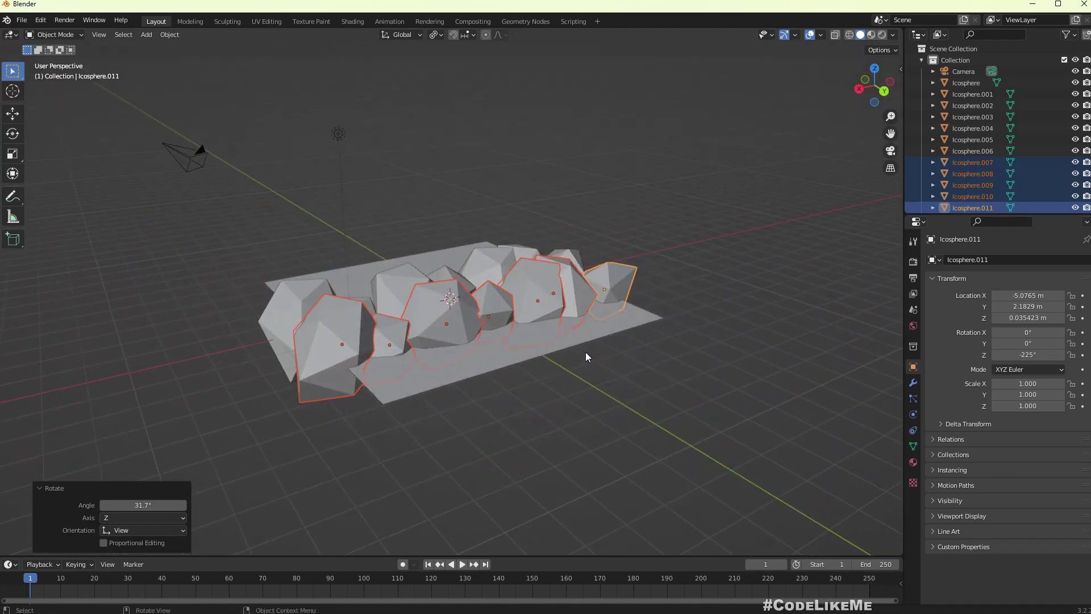
key("g")
key("z")
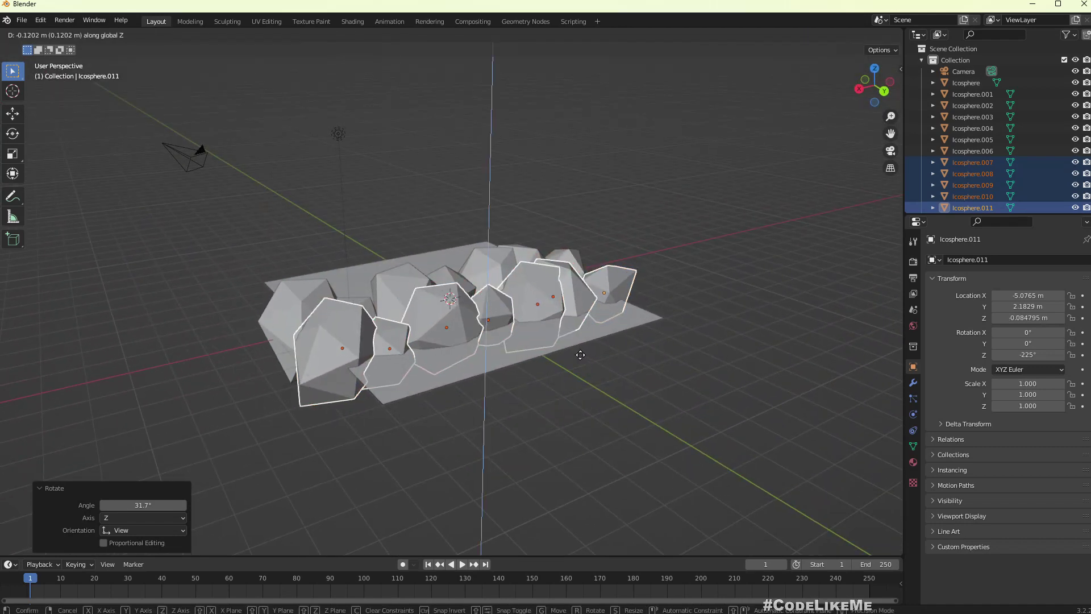
left_click(578, 357)
Step: Duplicate the lowered row to the other side of the original row, about 0.29 m along X, -3.35 m along Y and -0.11 m along Z
middle_click_drag(578, 357, 718, 401)
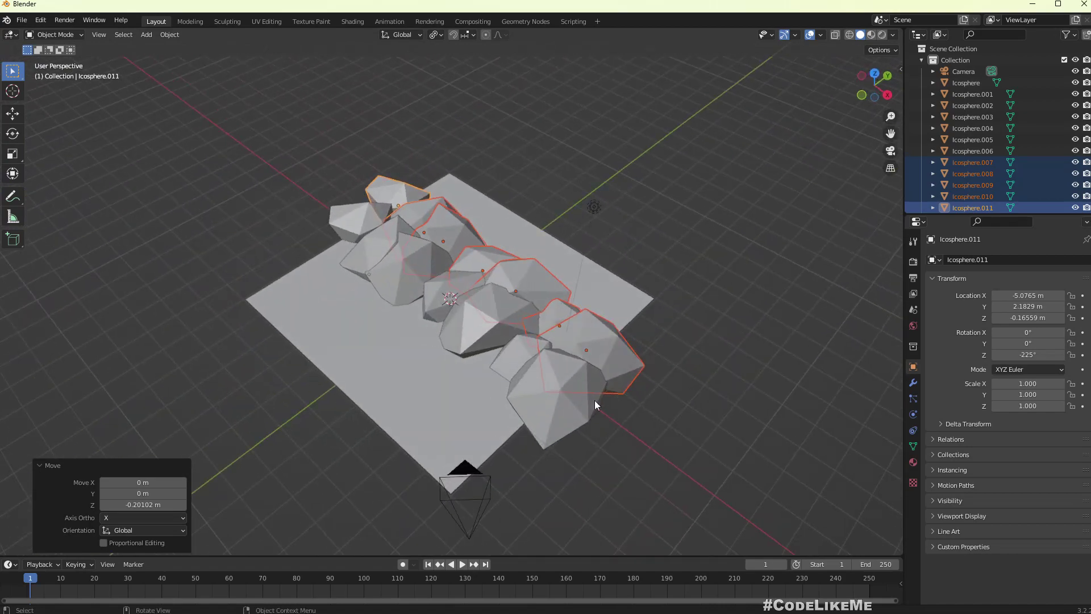
middle_click_drag(595, 404, 651, 410)
middle_click_drag(529, 376, 634, 383)
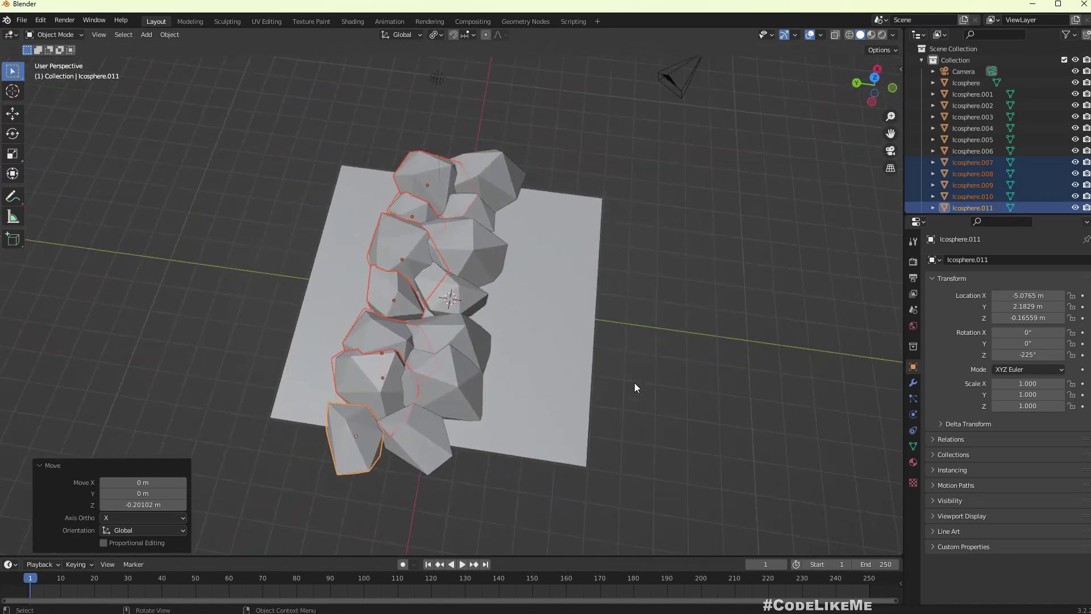
key("shift+d")
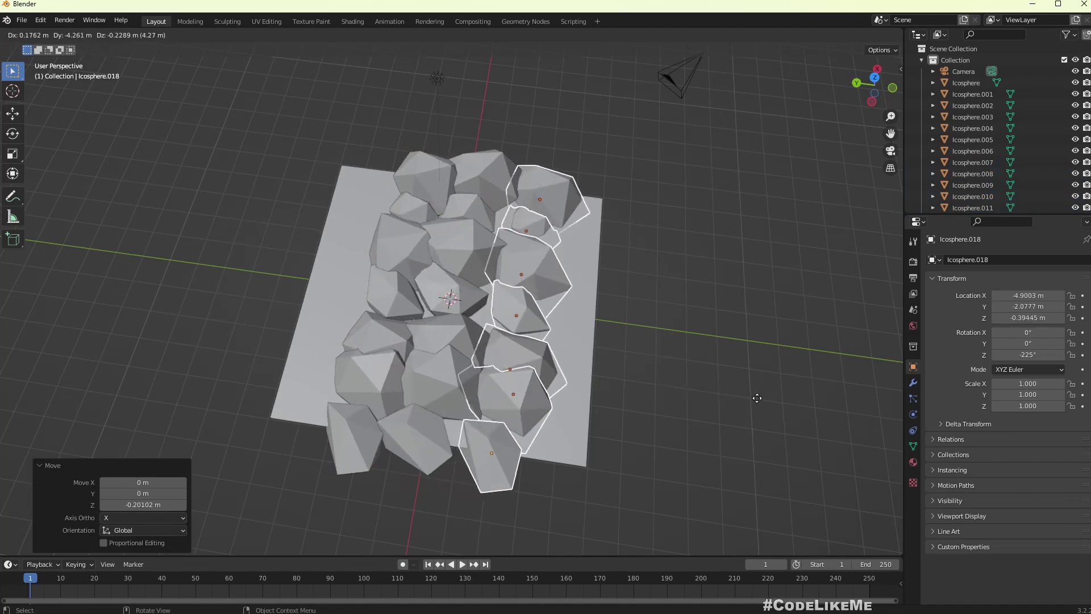
left_click(727, 392)
Step: Scale the newly copied row's spheres by about 1.24 and rotate them about 24.5° around the viewing axis
key("s")
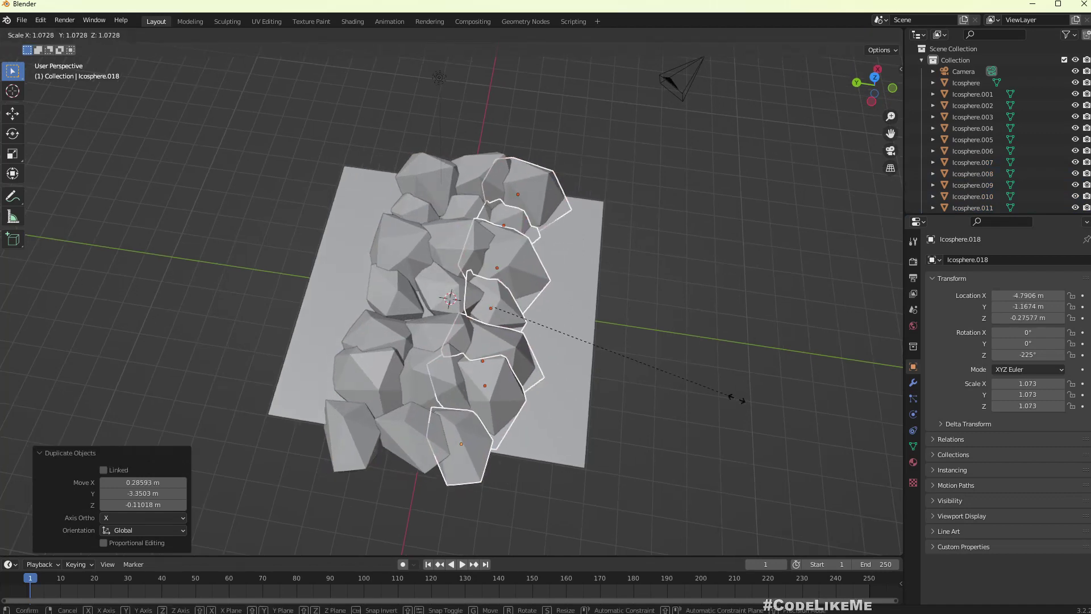
left_click(770, 407)
middle_click_drag(769, 408, 689, 411)
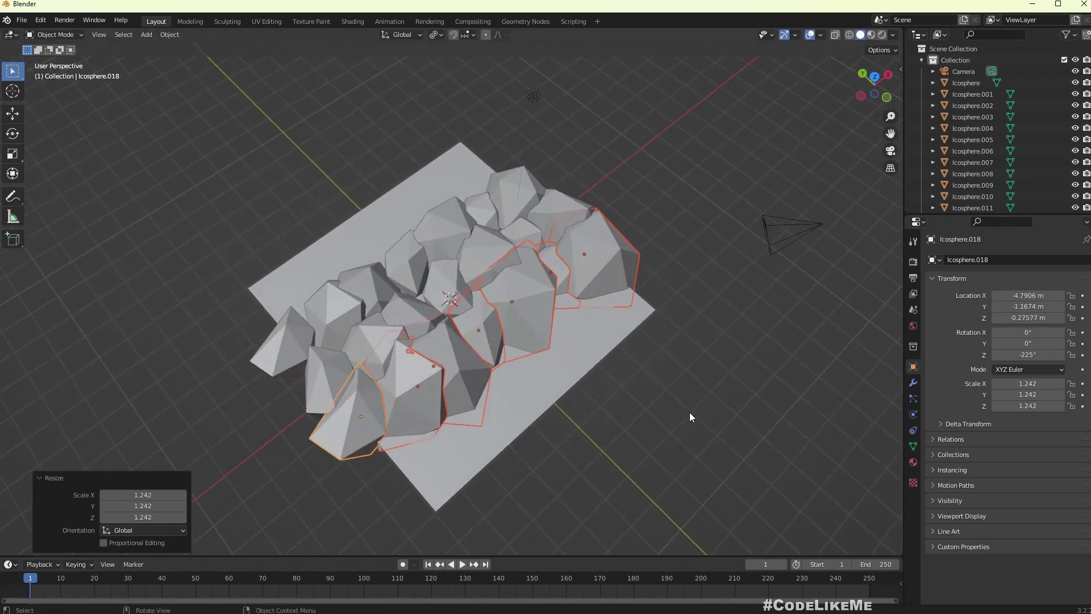
key("r")
left_click(587, 439)
middle_click_drag(586, 439, 631, 409)
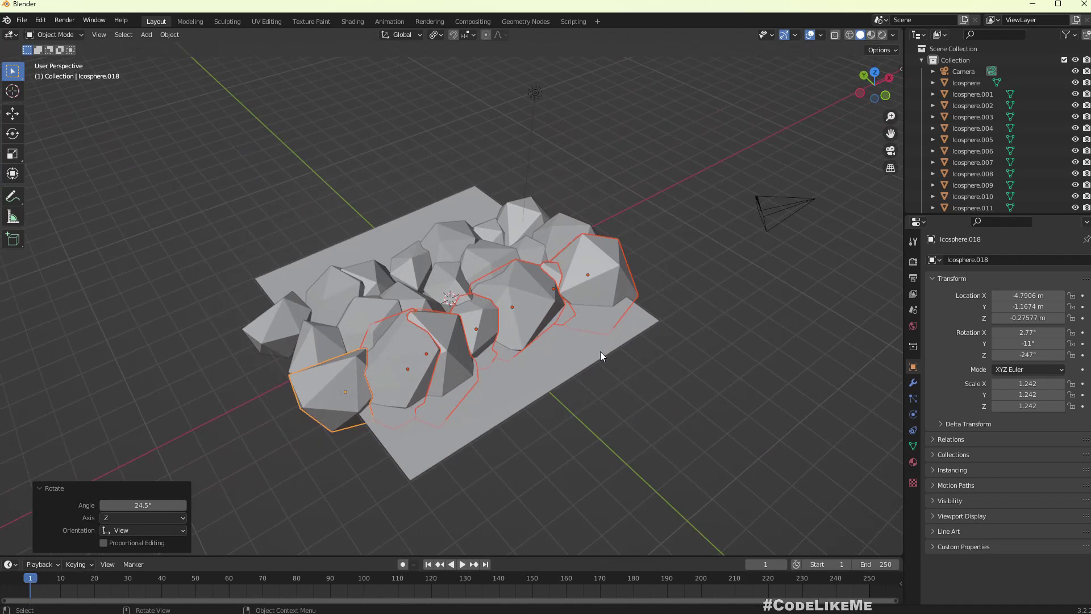
Step: Fill out the cloud over the plane with further duplicated ico spheres, scaling one at the outer edge to about 1.68
middle_click_drag(600, 351, 333, 214)
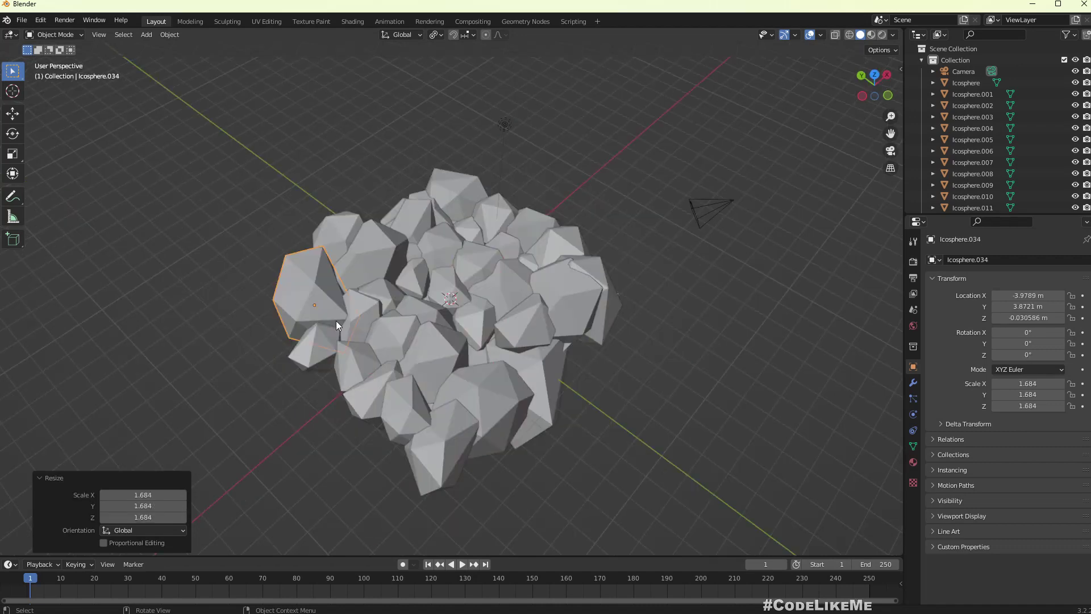
middle_click_drag(336, 320, 354, 342)
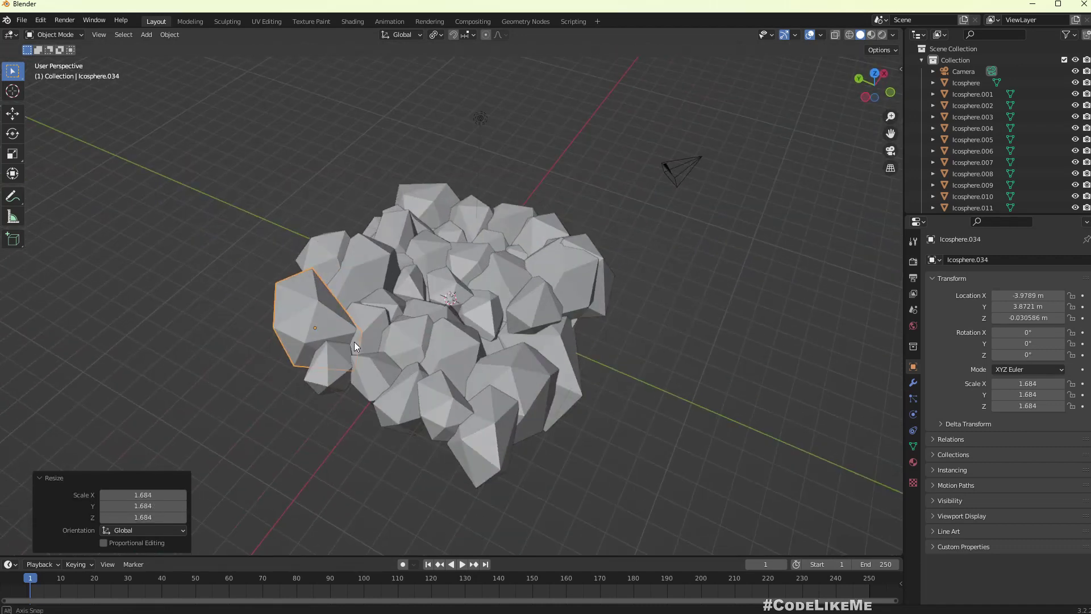
left_click(367, 213)
Step: Start an FBX export of the cloud into the Downloads folder with the file name Cloud.fbx
left_click(21, 22)
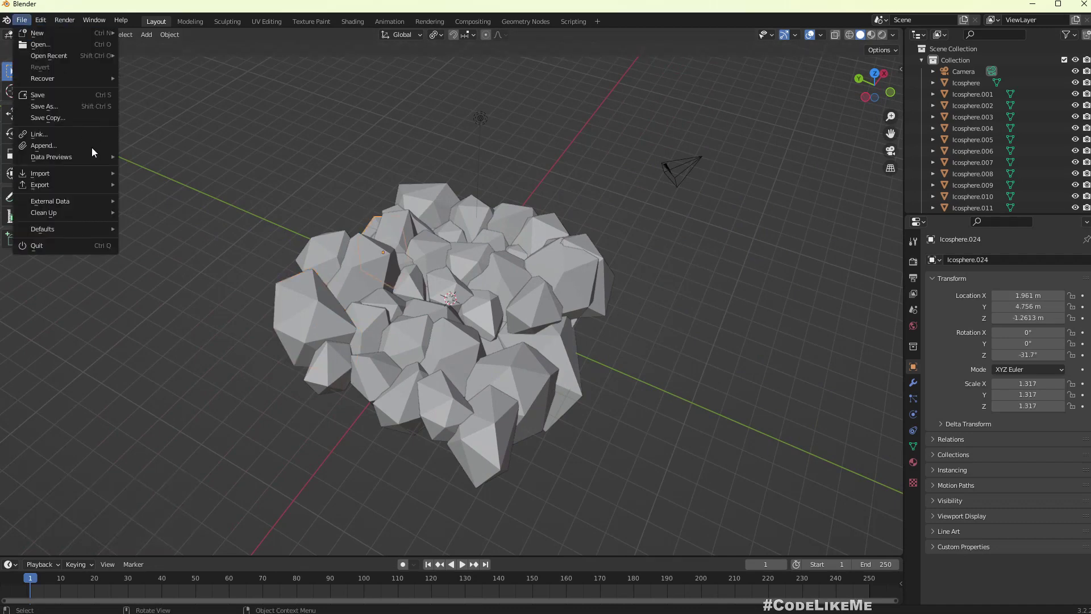
mouse_move(77, 183)
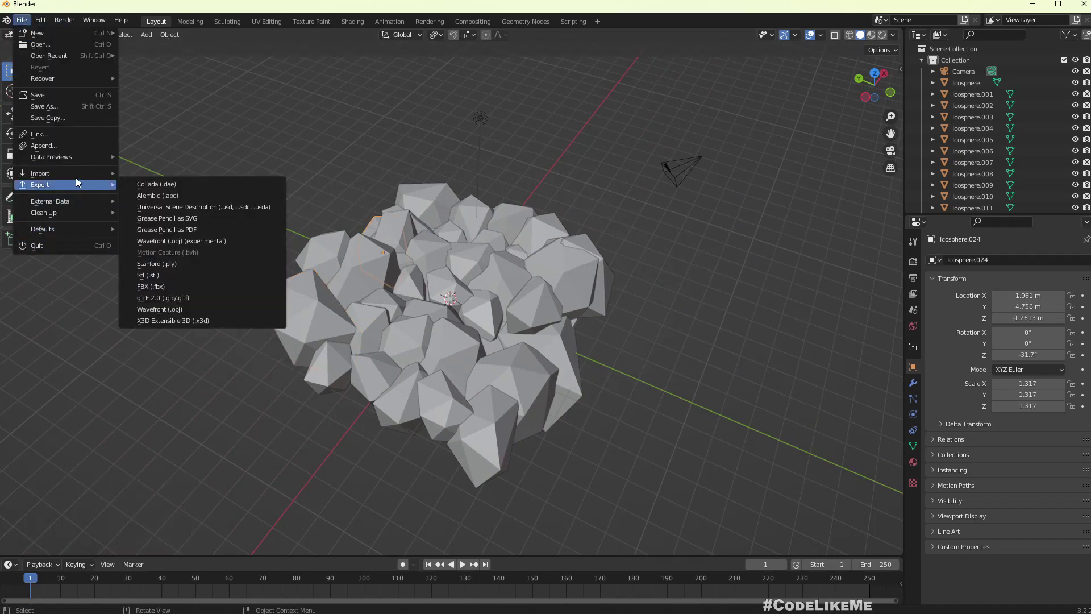
left_click(164, 286)
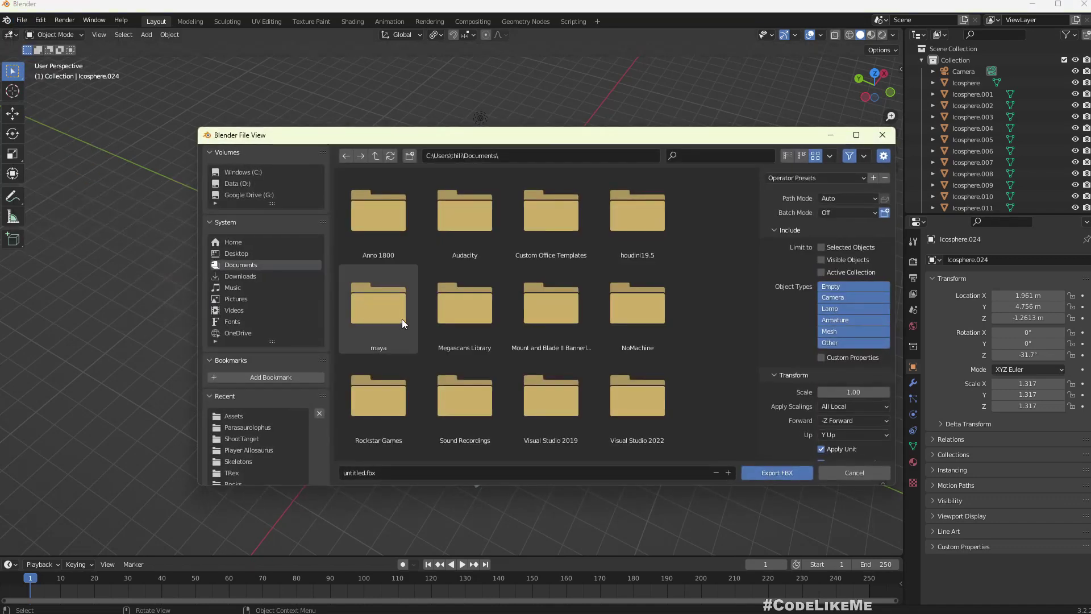
left_click(241, 275)
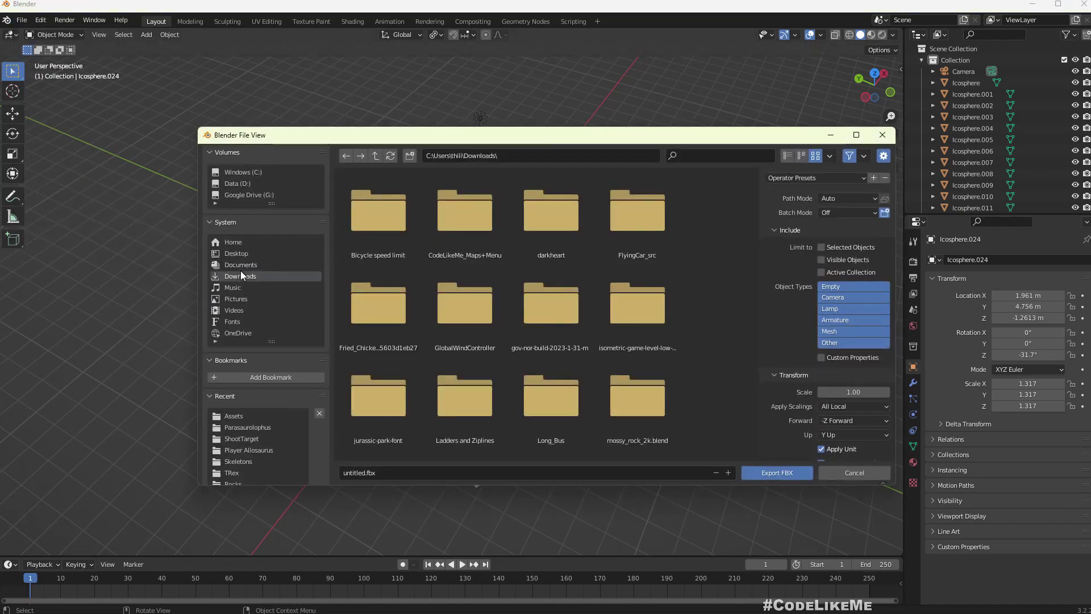
left_click(446, 469)
type("c")
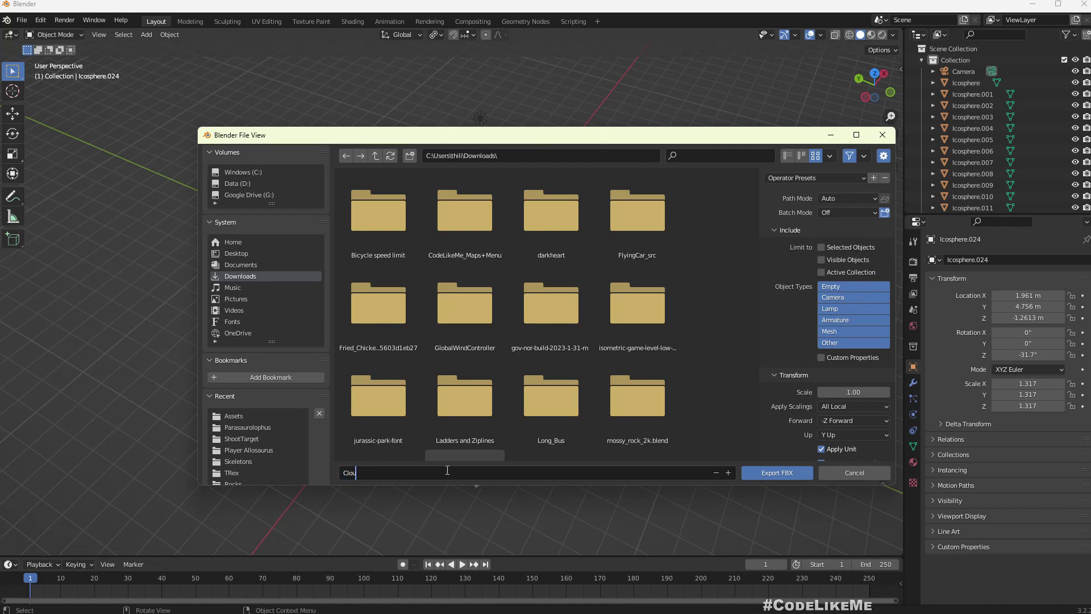
key("Return")
Step: Set the export axes to X Forward and Z Up, and export the FBX file
left_click(852, 421)
left_click(850, 407)
left_click(847, 434)
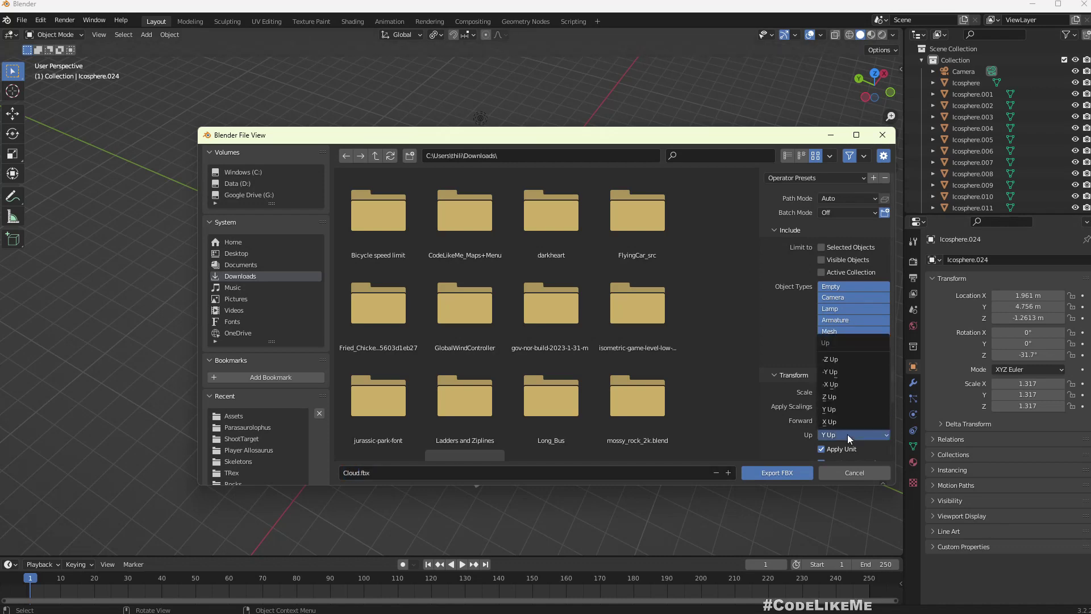
left_click(840, 400)
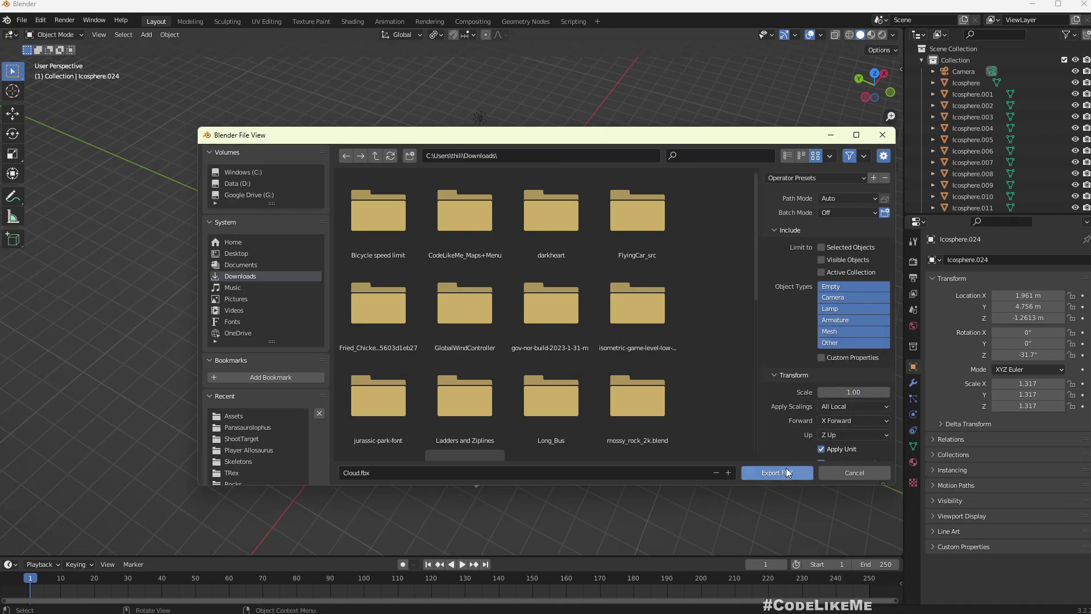
left_click(786, 471)
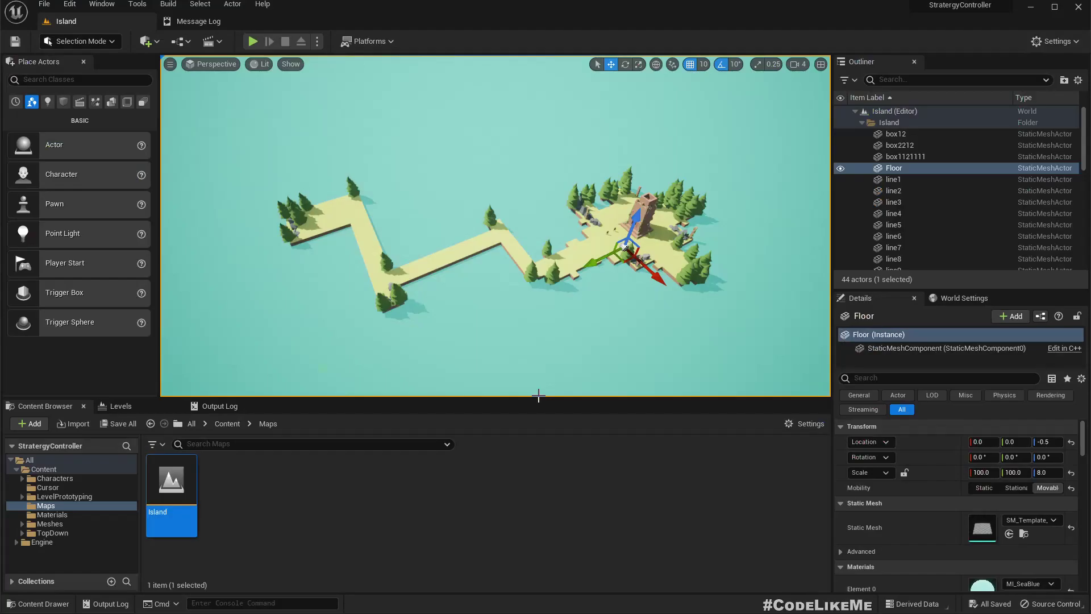
Step: Switch to Unreal Engine, create a folder named Clouds inside the Meshes folder, and open it
left_click(50, 523)
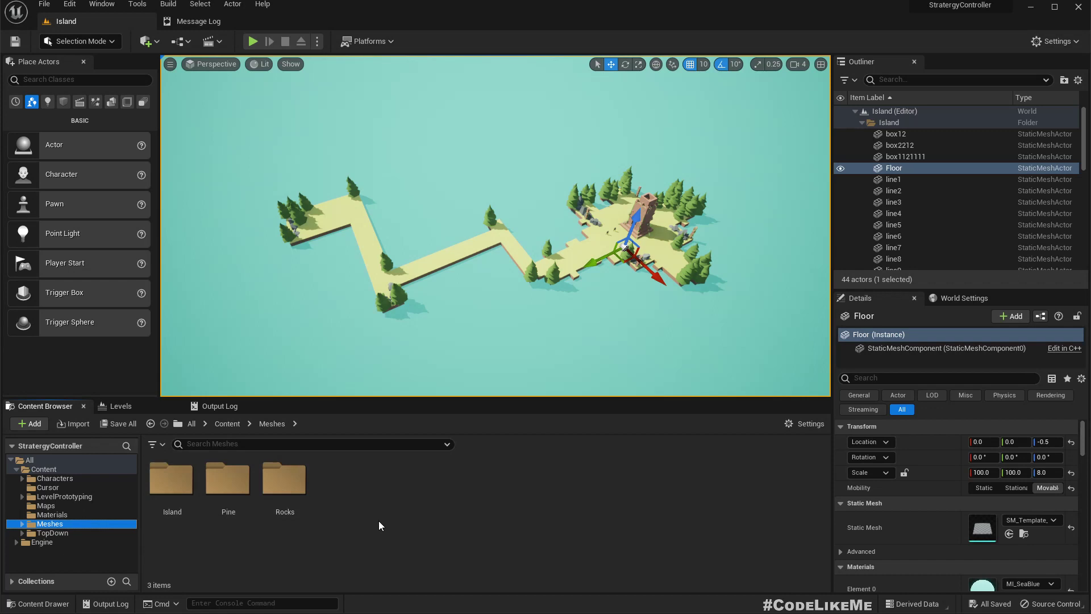
right_click(372, 493)
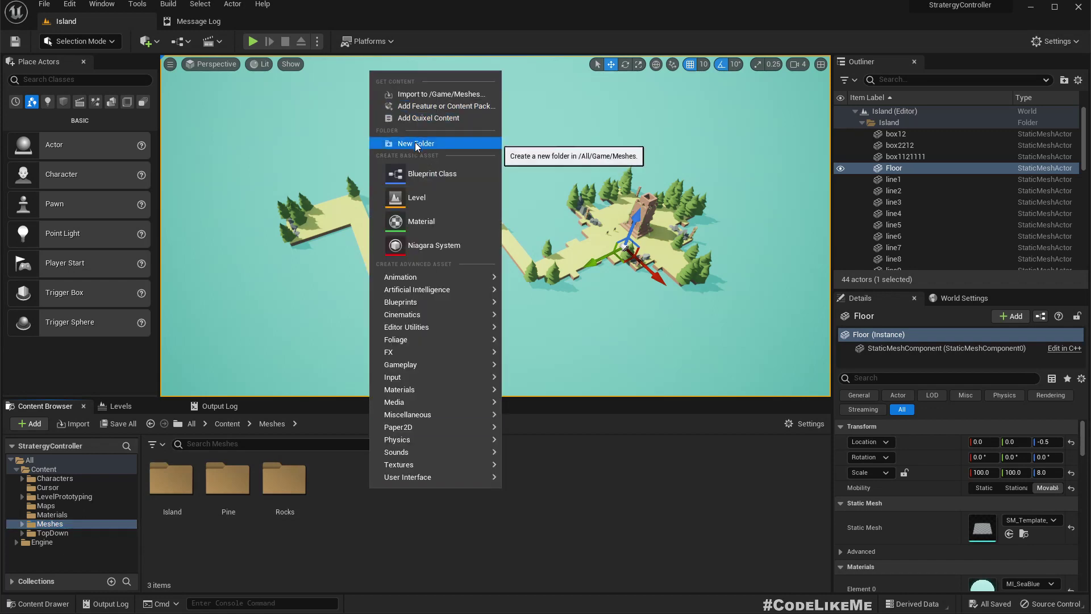
left_click(421, 143)
type("Clouds")
key("Return")
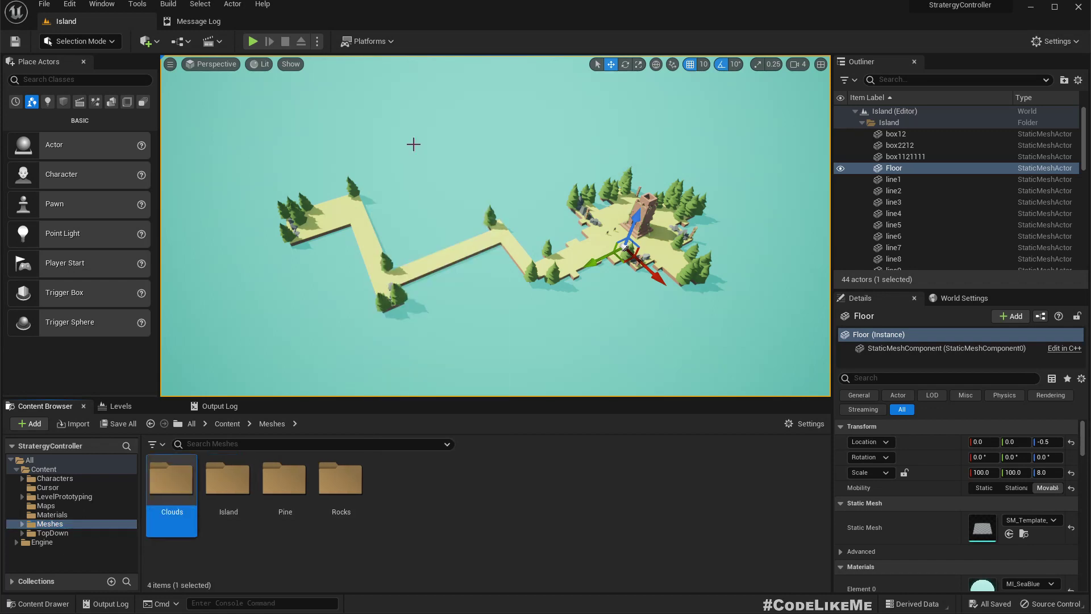
key("Return")
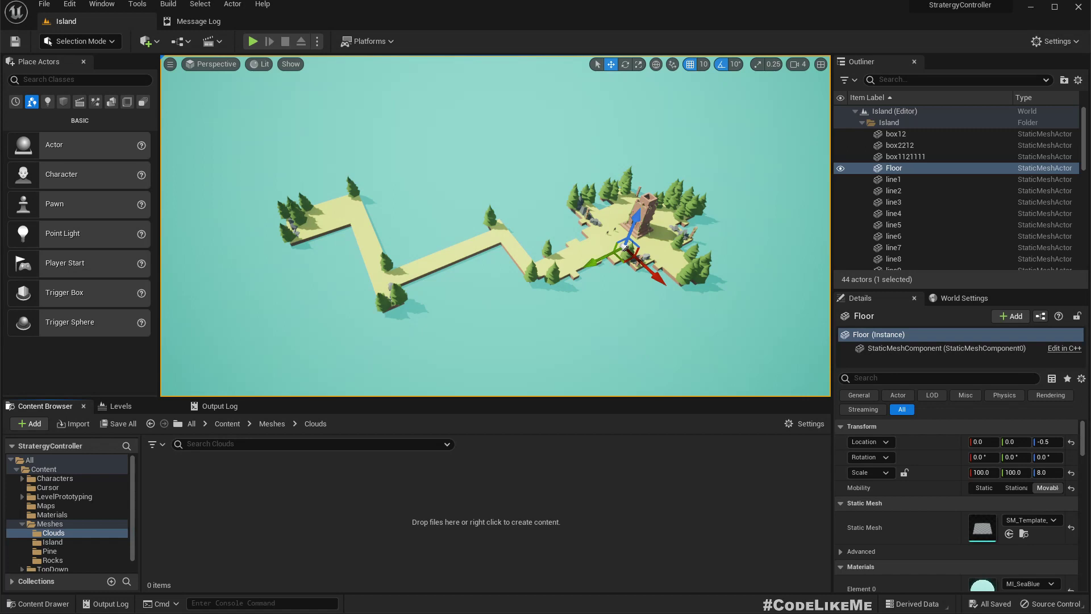
Step: Import Cloud.fbx into the Clouds folder as a static mesh with Combine Meshes enabled
left_click_drag(80, 417, 302, 505)
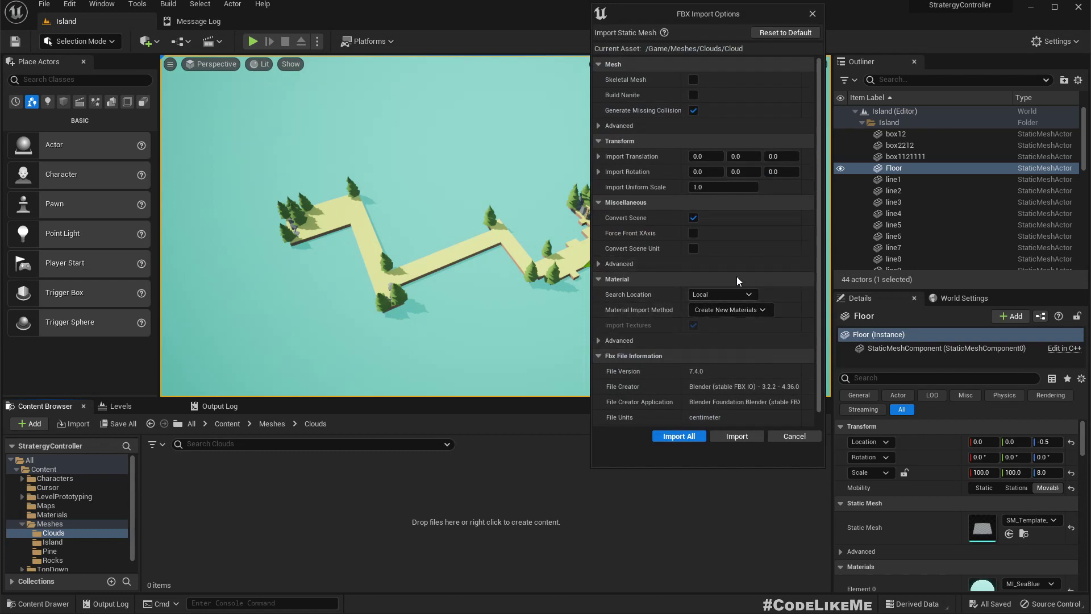
left_click(600, 340)
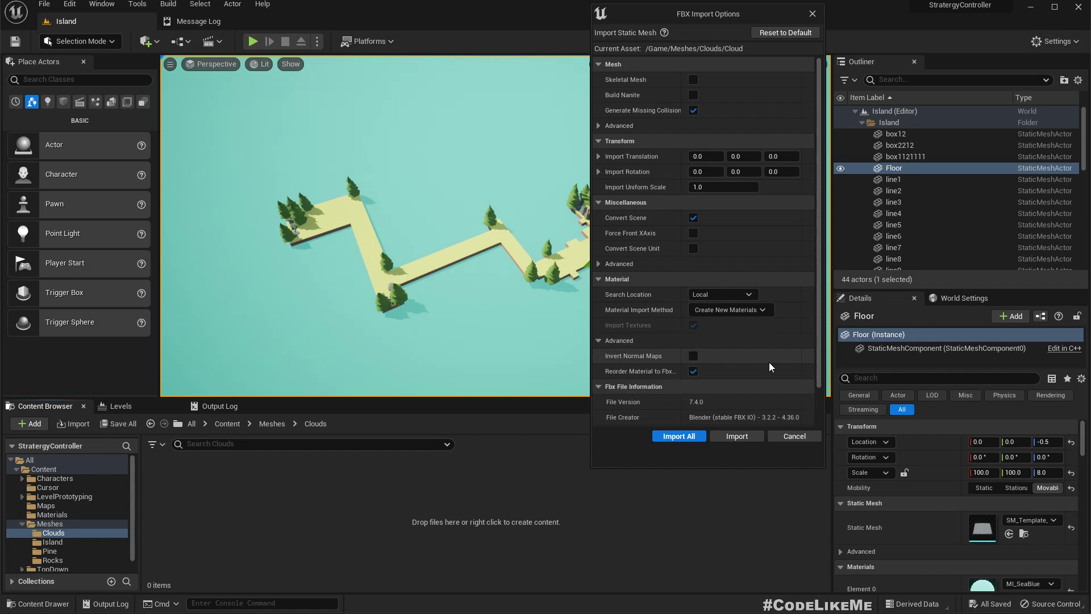
left_click(598, 122)
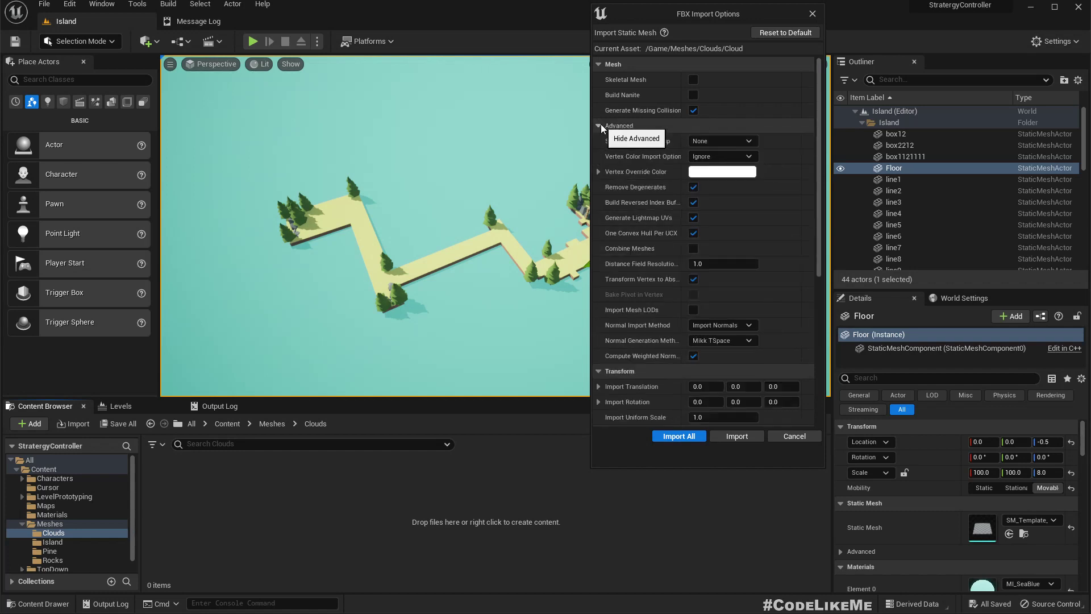
left_click(692, 249)
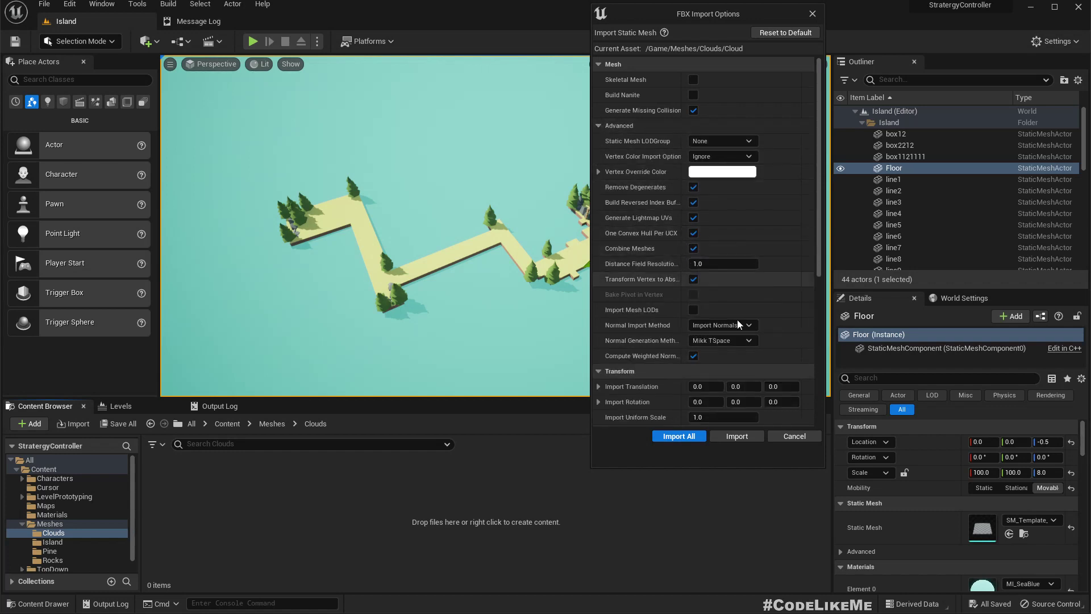
left_click(729, 437)
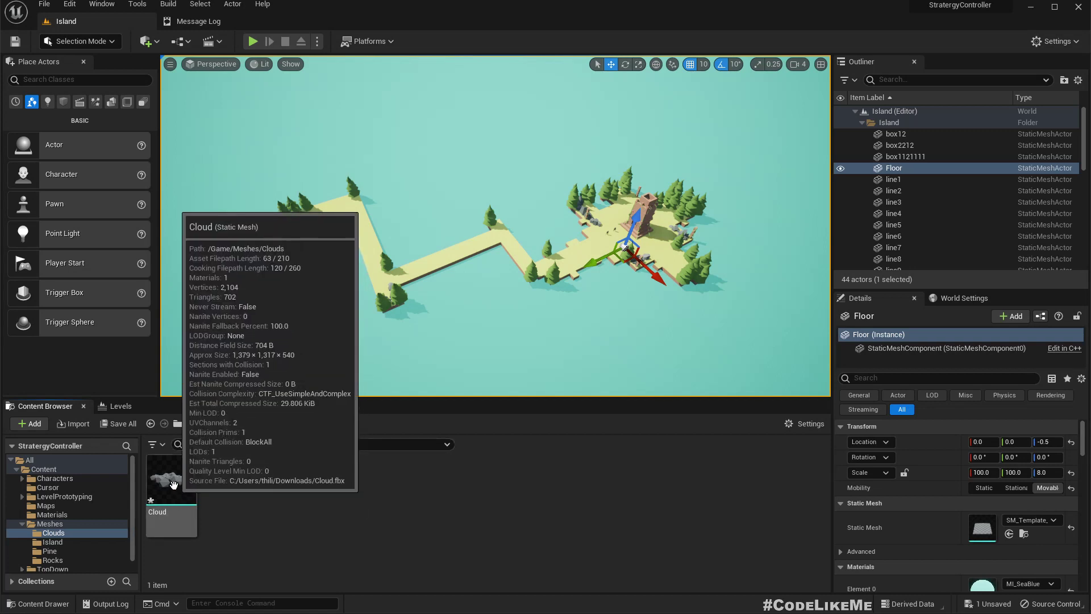
Step: Place the Cloud mesh in the island level beside the tower and raise it to a Z location of 1150
left_click_drag(180, 481, 558, 231)
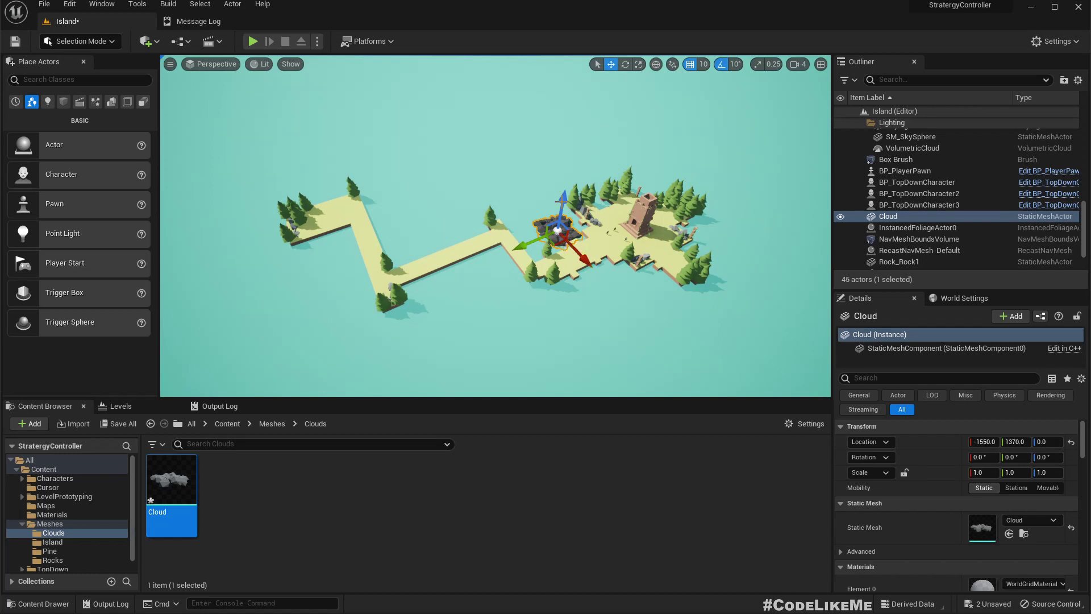
right_click_drag(562, 203, 658, 239)
key("w")
right_click_drag(588, 258, 594, 261)
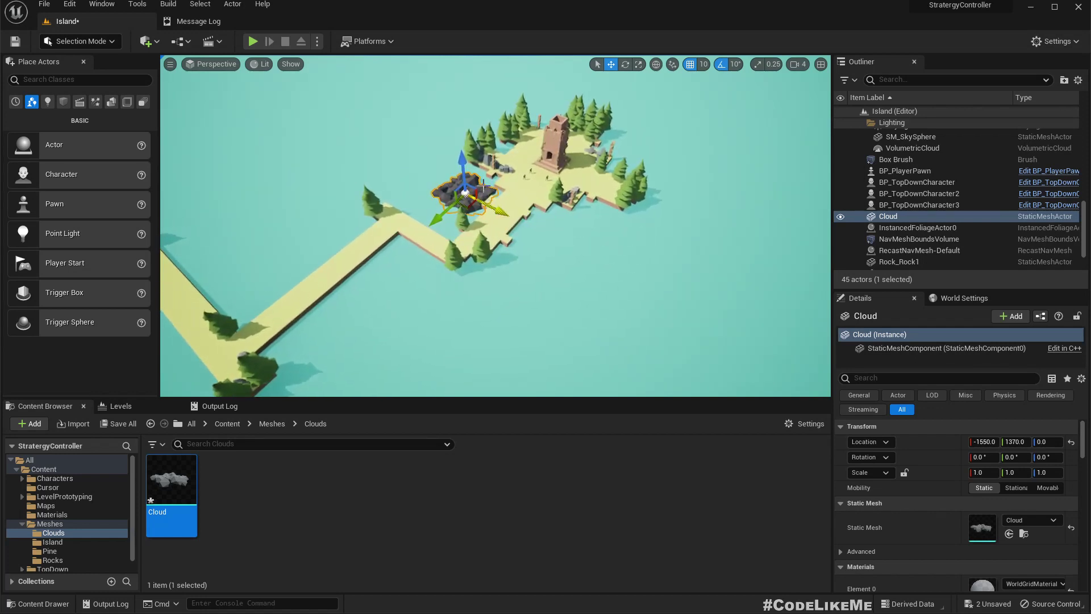
left_click_drag(472, 171, 477, 129)
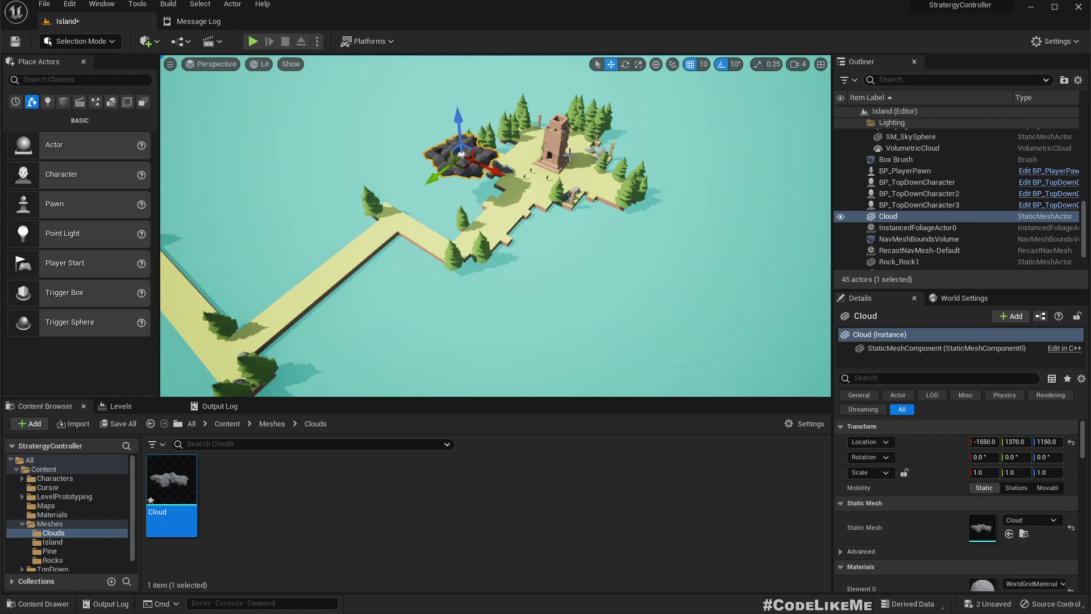
right_click_drag(477, 129, 421, 136)
Step: Create a new material named M_Cloud in the Clouds folder
right_click(226, 497)
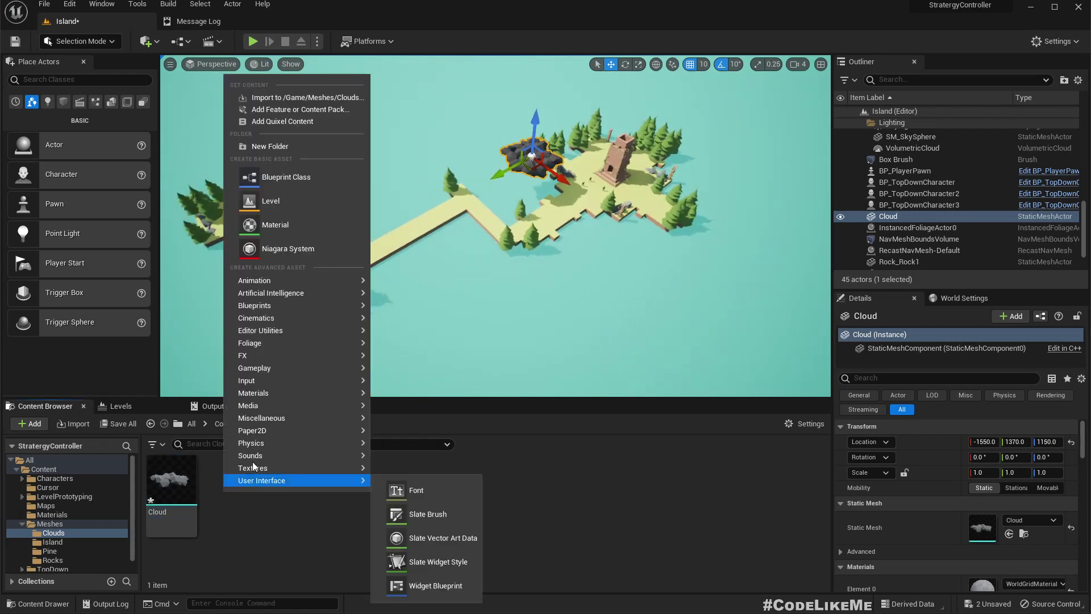
left_click(296, 227)
type("M_Cloud")
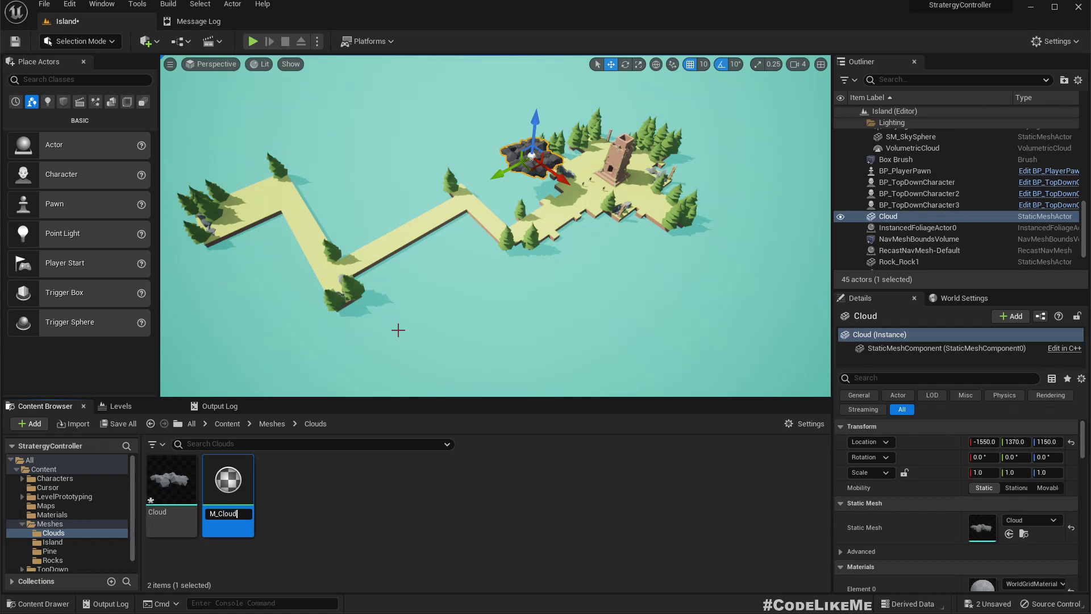
key("Return")
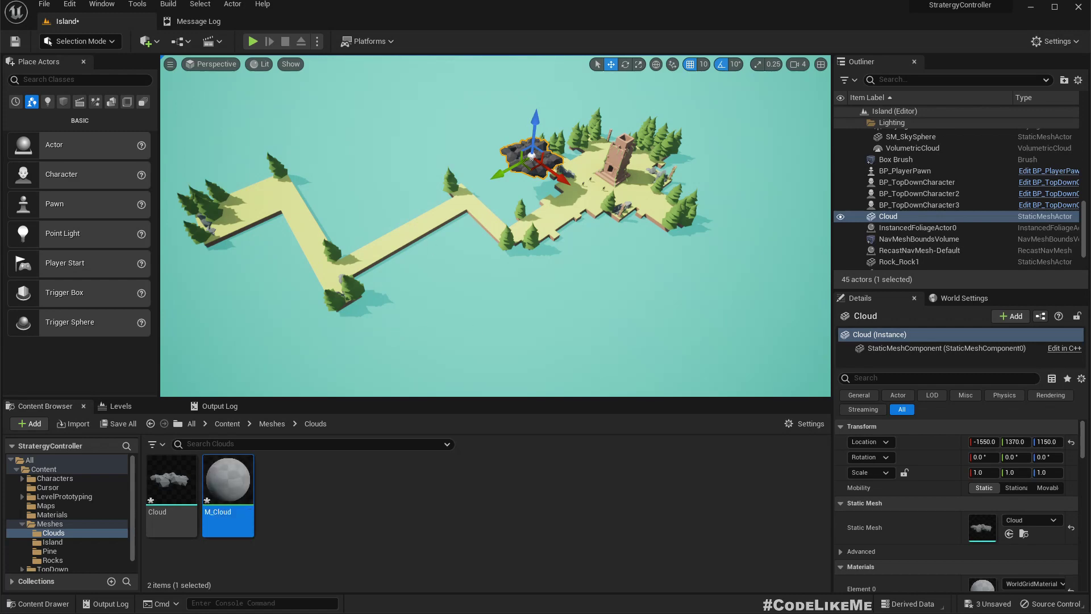
Step: Open M_Cloud, promote its Base Color input to a parameter, and move the parameter node clear of the material node
left_click_drag(362, 137, 396, 25)
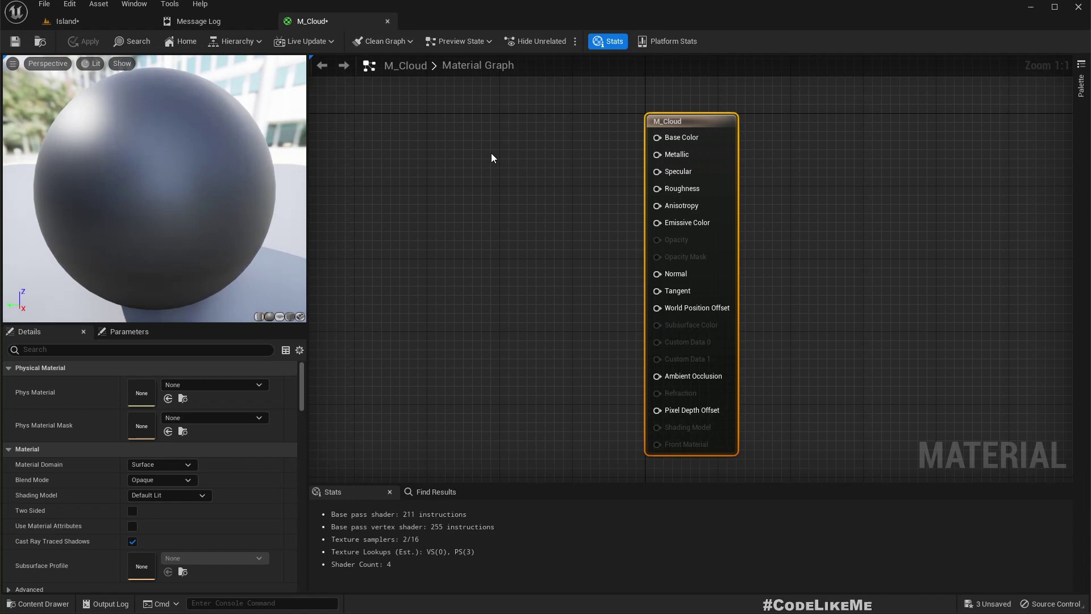
right_click(733, 151)
left_click(777, 172)
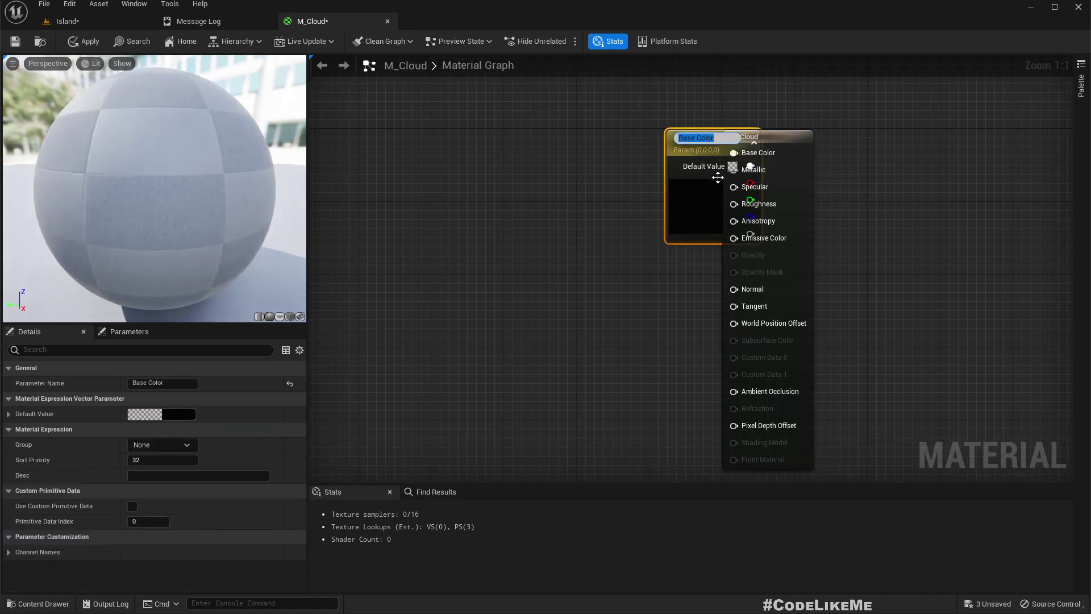
left_click_drag(696, 200, 534, 191)
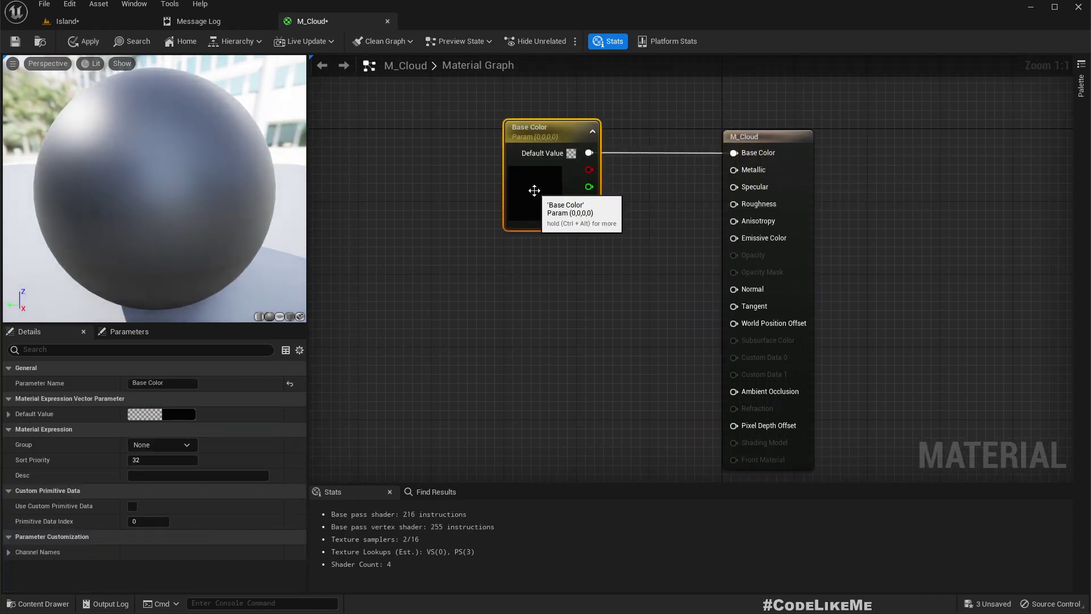
Step: Set the Base Color parameter's default to white (R, G and B 1.0) and move the material node further away from it
double_click(534, 191)
left_click(607, 360)
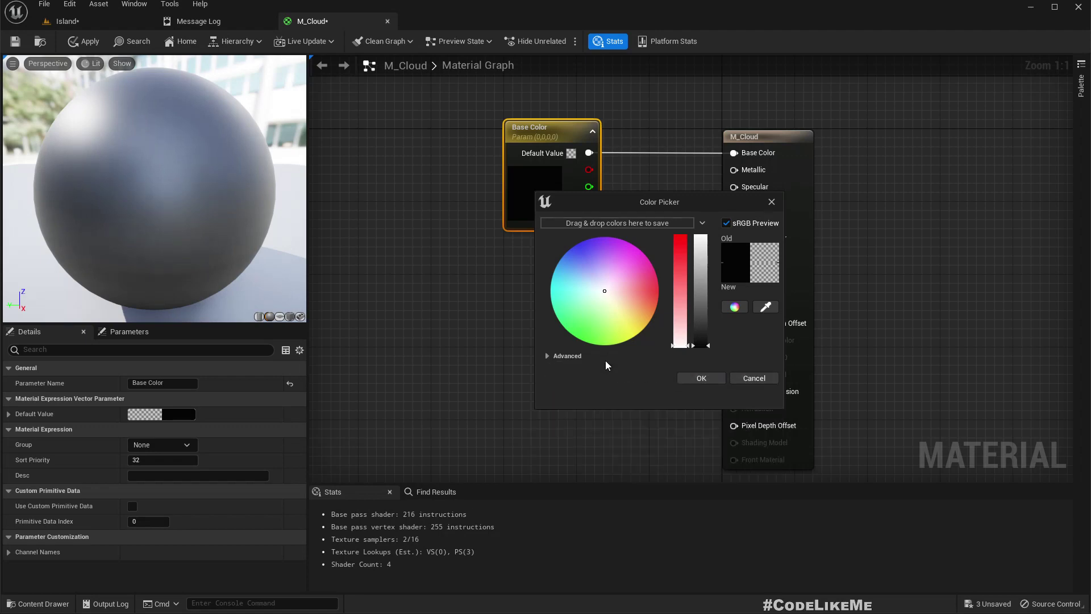
left_click(597, 357)
left_click_drag(710, 310, 704, 234)
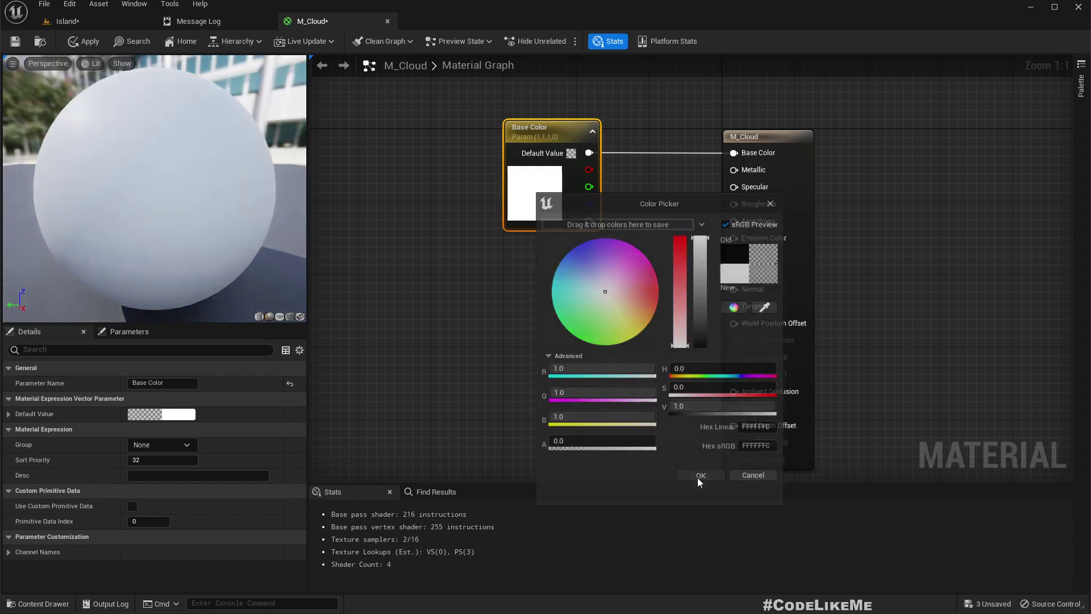
left_click(701, 476)
left_click_drag(809, 141, 918, 142)
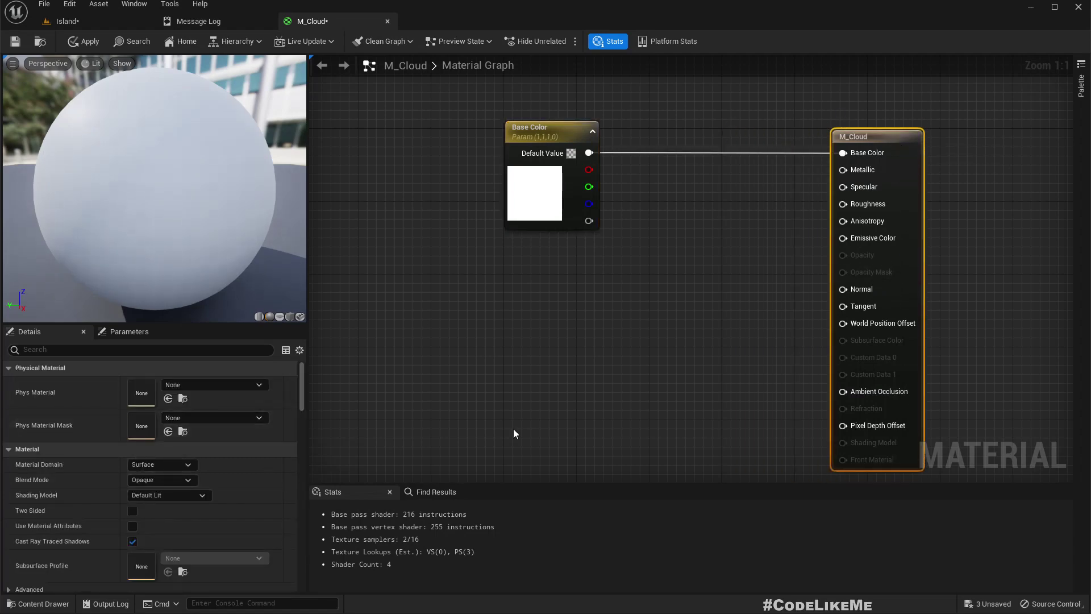
Step: Set M_Cloud's blend mode to Additive and apply the material changes
left_click(146, 482)
left_click(144, 524)
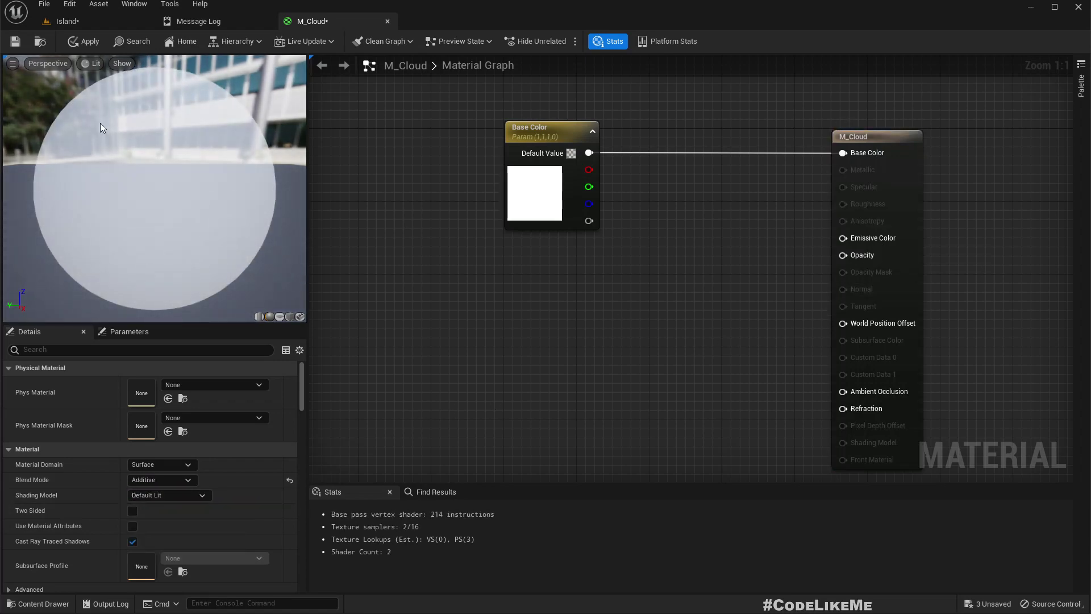
left_click(84, 40)
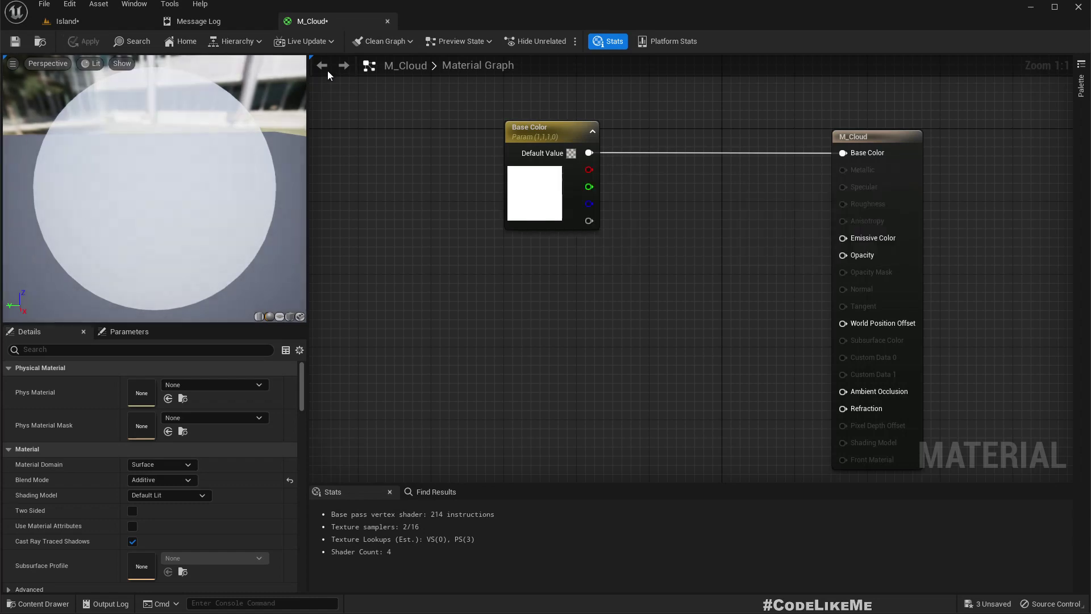
Step: Open the Cloud static mesh and assign M_Cloud to its Element 0 material slot
left_click(99, 19)
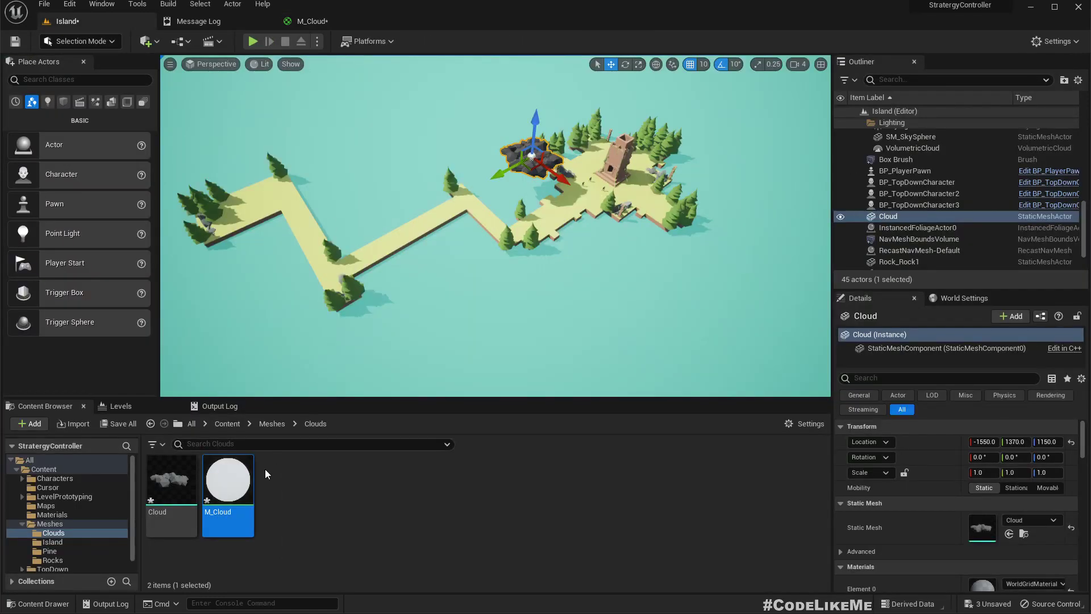
double_click(171, 480)
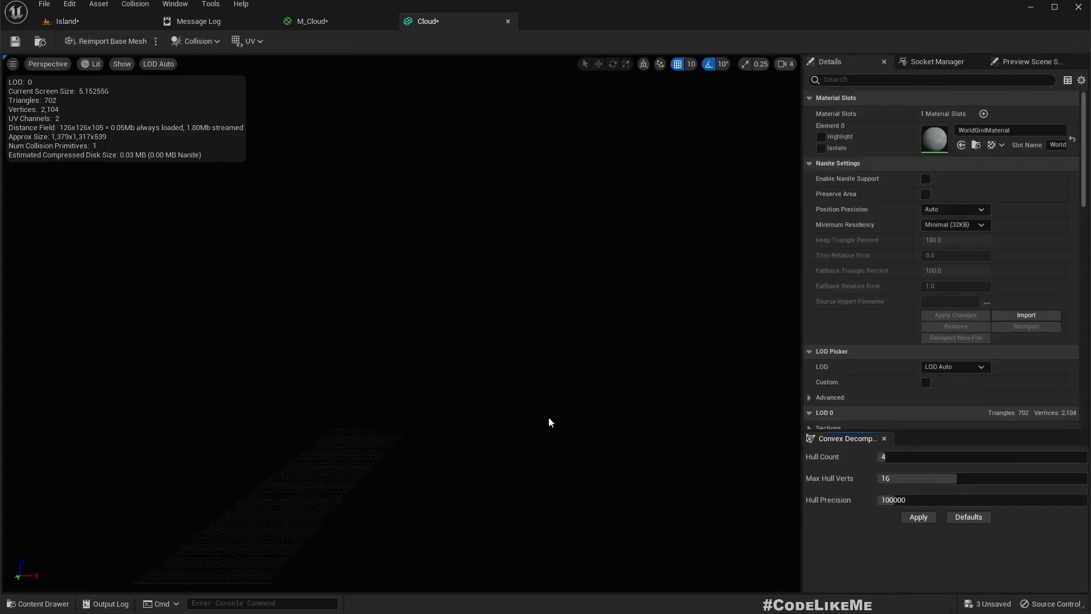
left_click(975, 132)
type("cl")
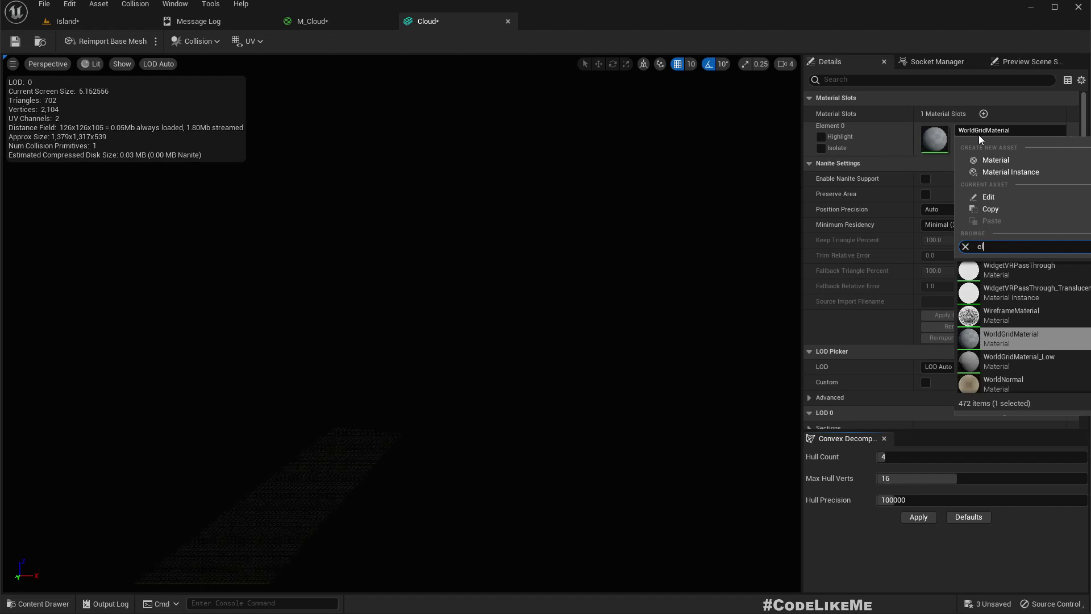
type("oud")
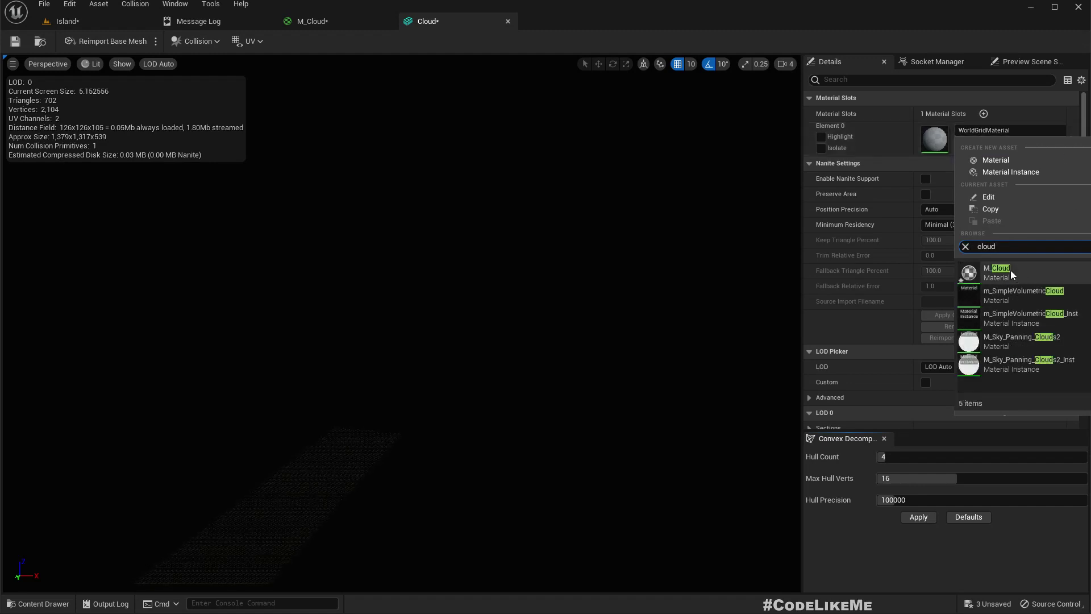
left_click(1000, 271)
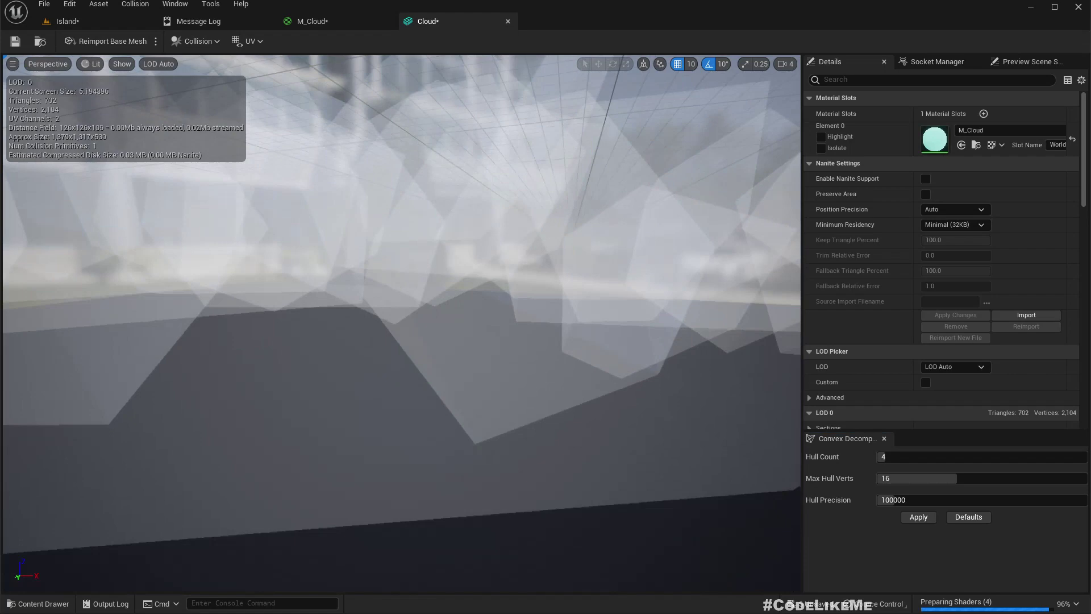
scroll(487, 228, "down", 10)
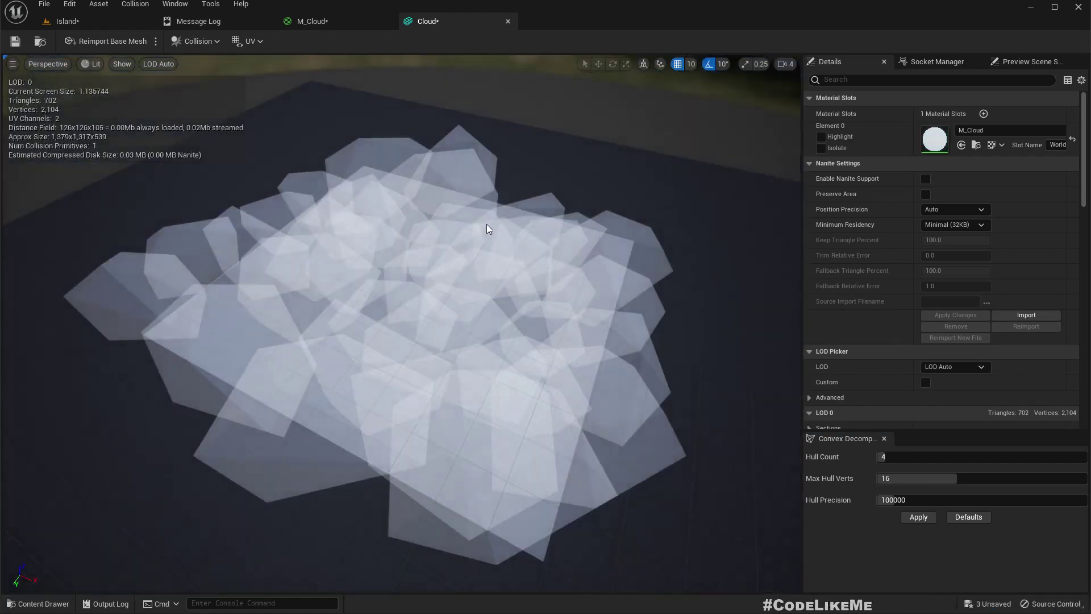
scroll(487, 227, "down", 3)
Step: Duplicate the cloud in the island level, move the copy along Y to 200, and clear the selection
left_click(64, 21)
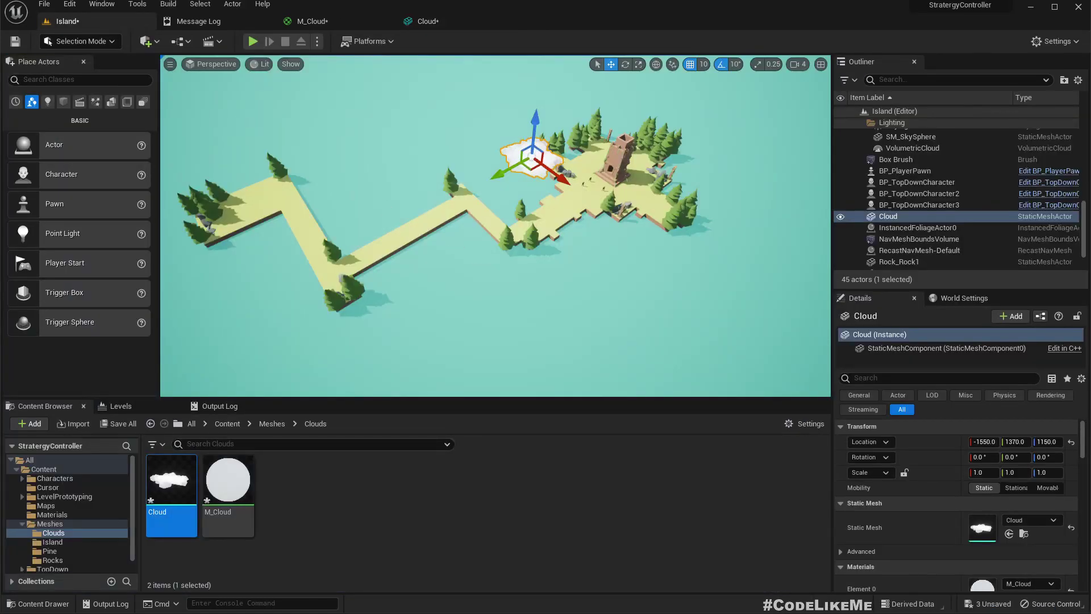
right_click_drag(495, 226, 500, 196)
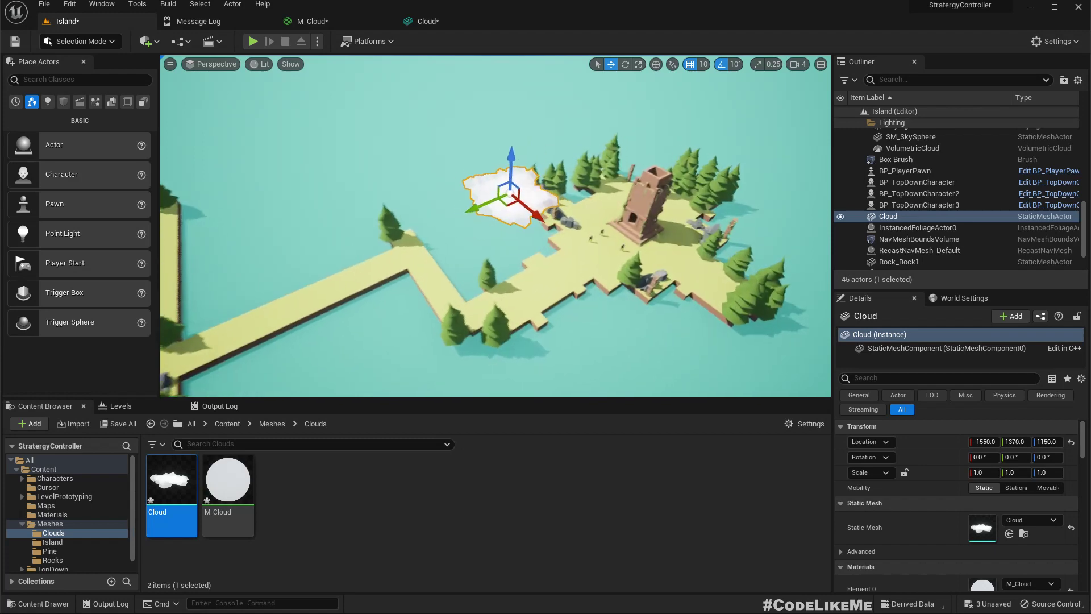
scroll(507, 259, "up", 5)
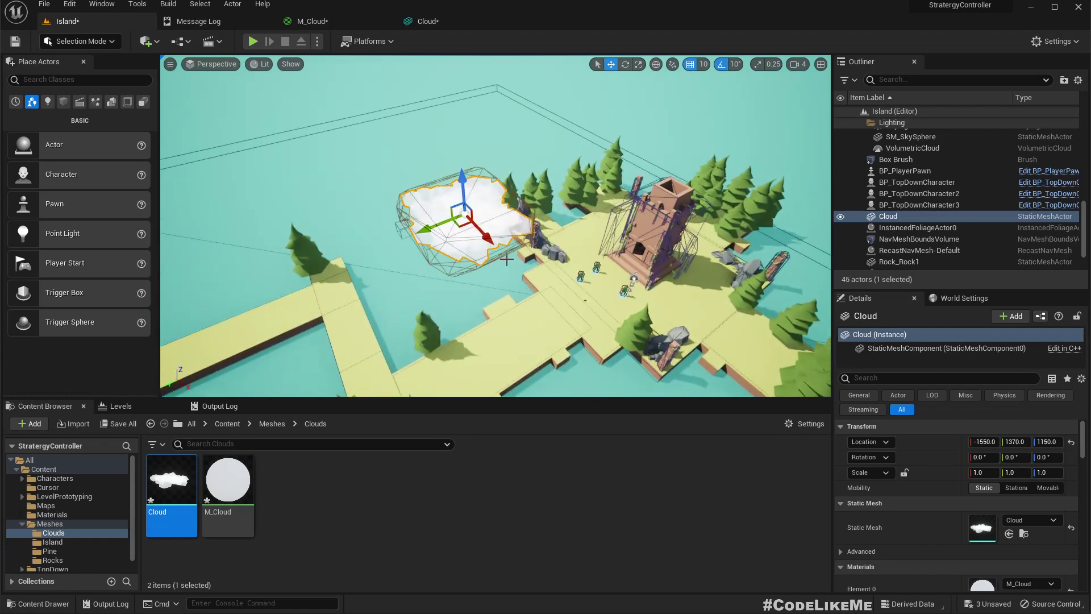
key("g")
left_click(454, 230)
right_click_drag(461, 255, 473, 261)
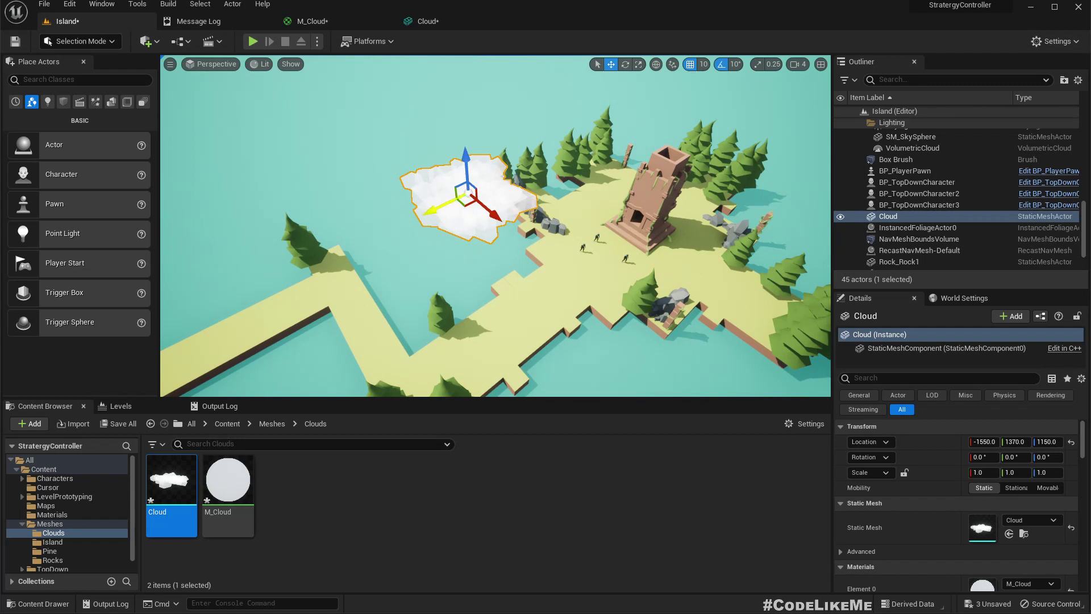
left_click_drag(438, 207, 514, 170, "alt")
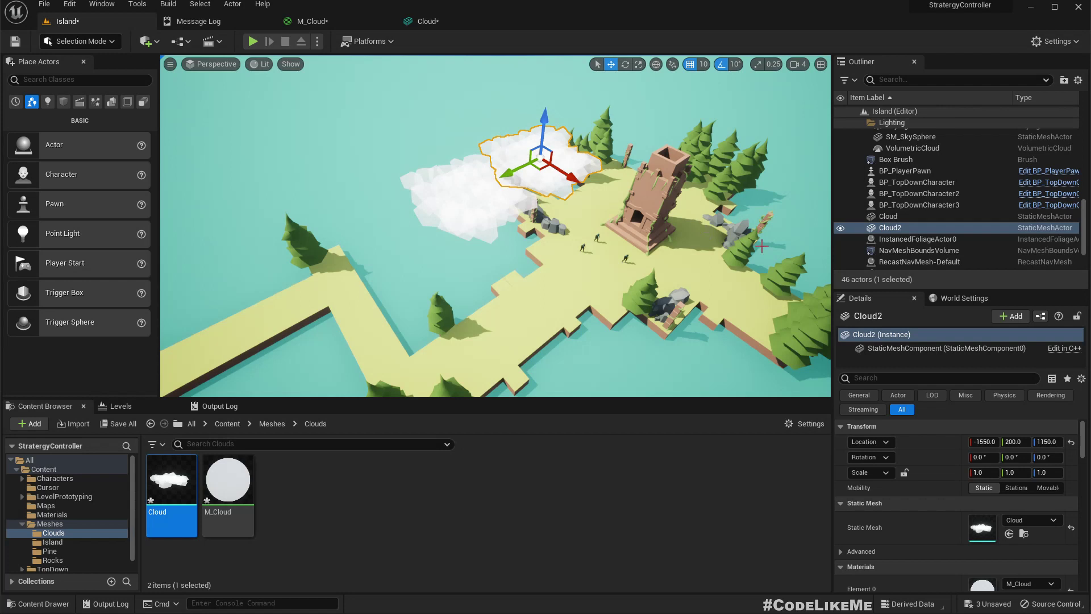
key("r")
key("Escape")
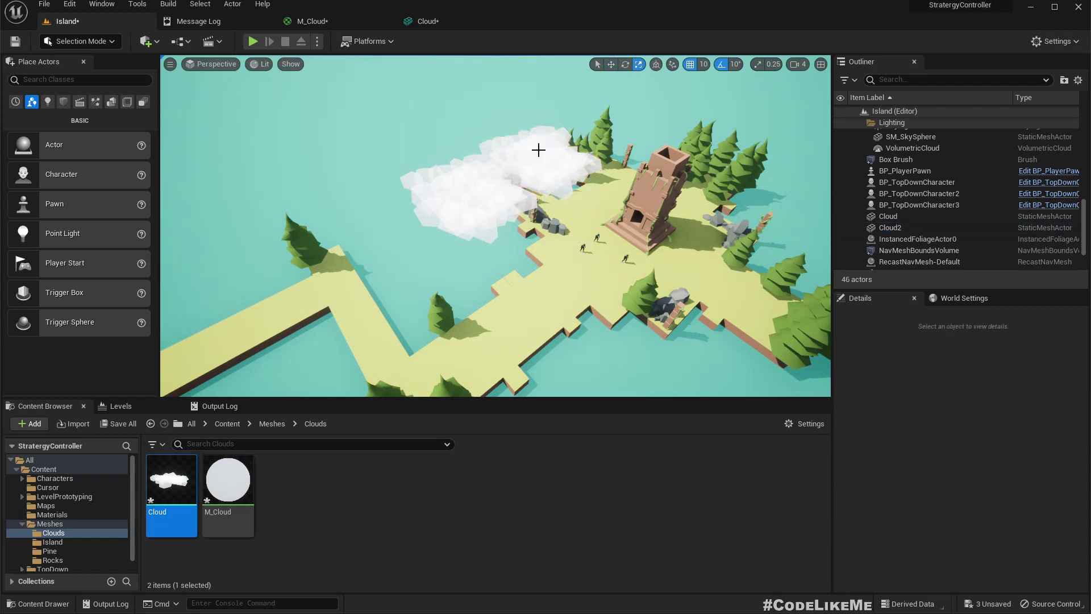
Step: Rotate the duplicated cloud Cloud2 by 30° about Z and scale it uniformly to about 1.44
left_click(556, 172)
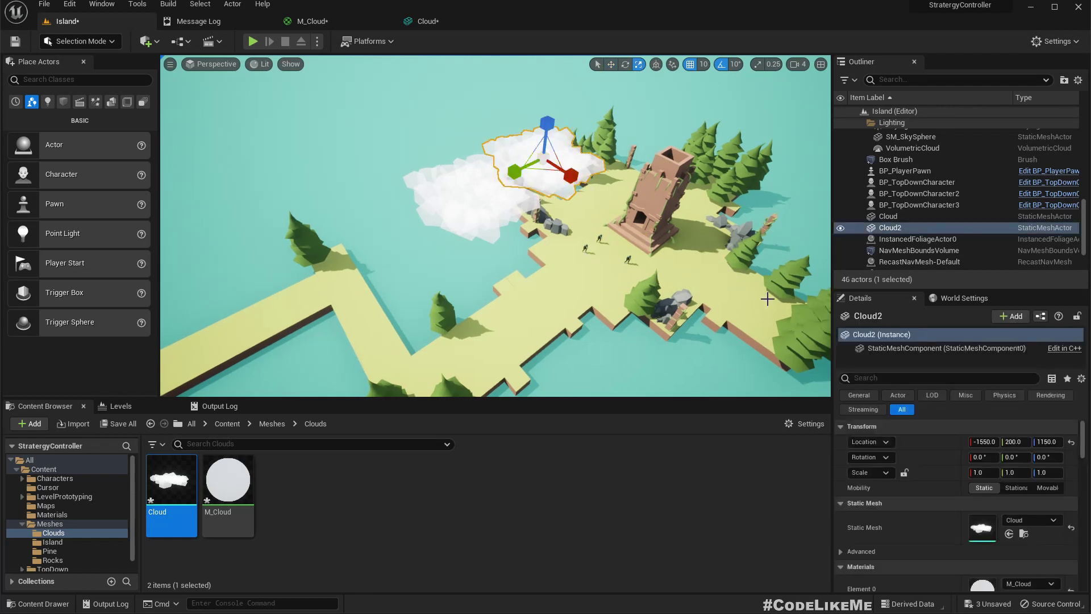
key("e")
left_click_drag(560, 199, 537, 202)
right_click_drag(567, 216, 591, 224)
middle_click_drag(589, 224, 565, 205)
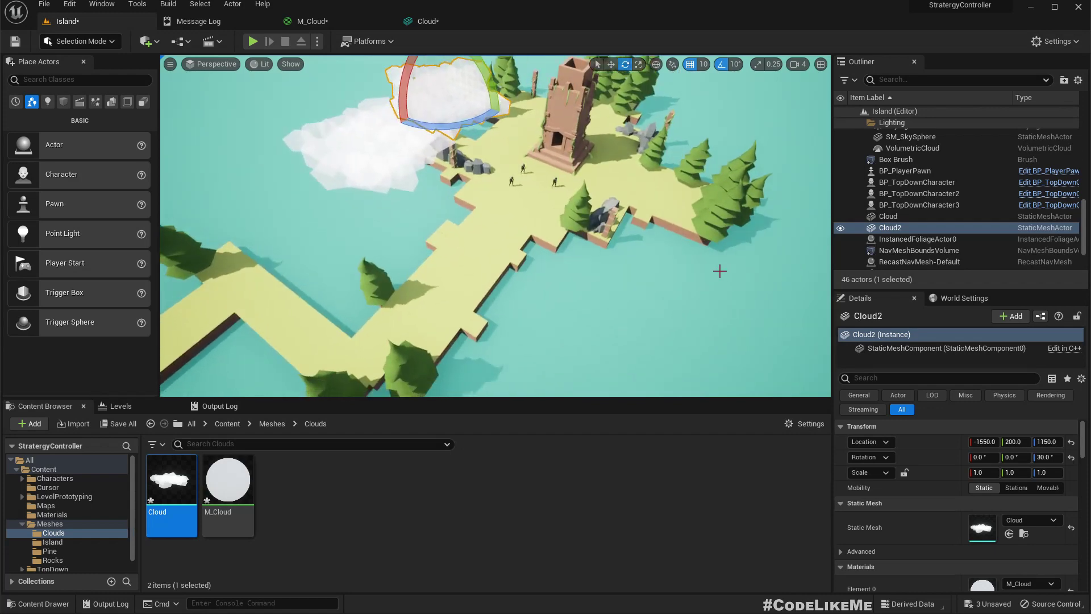
right_click_drag(719, 271, 714, 266)
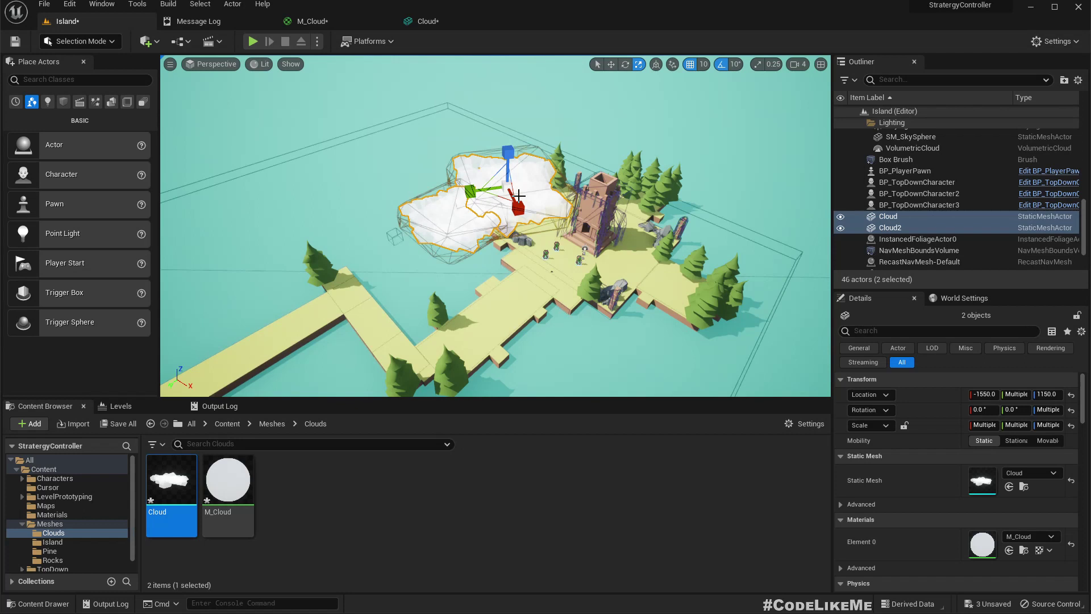
Step: Turn on game view, then duplicate both clouds together and move the copies beyond the tower to X 80
key("g")
left_click(499, 196)
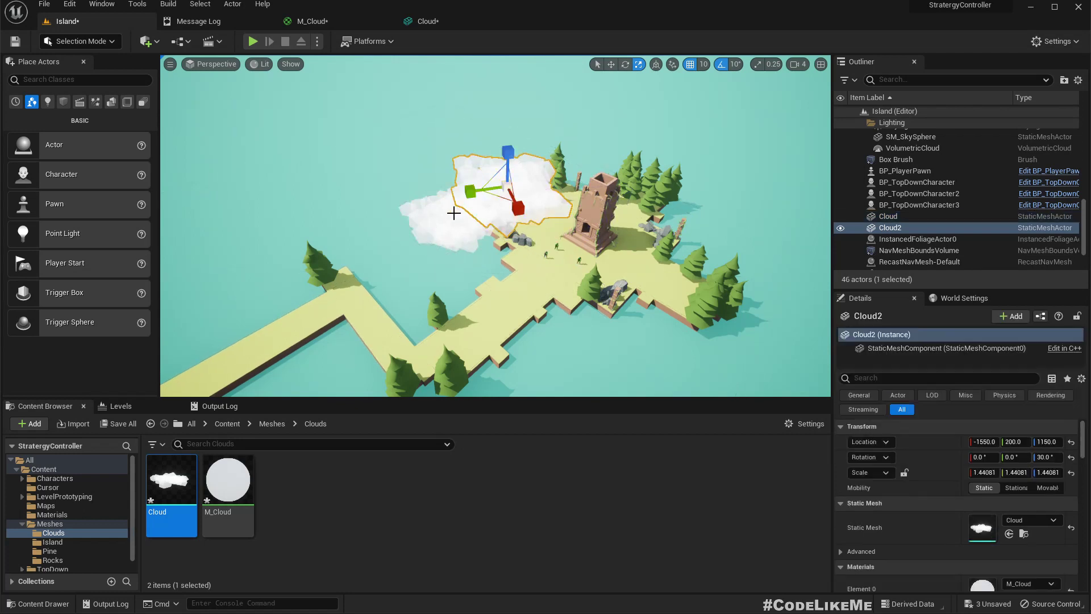
left_click(439, 216, "shift")
key("w")
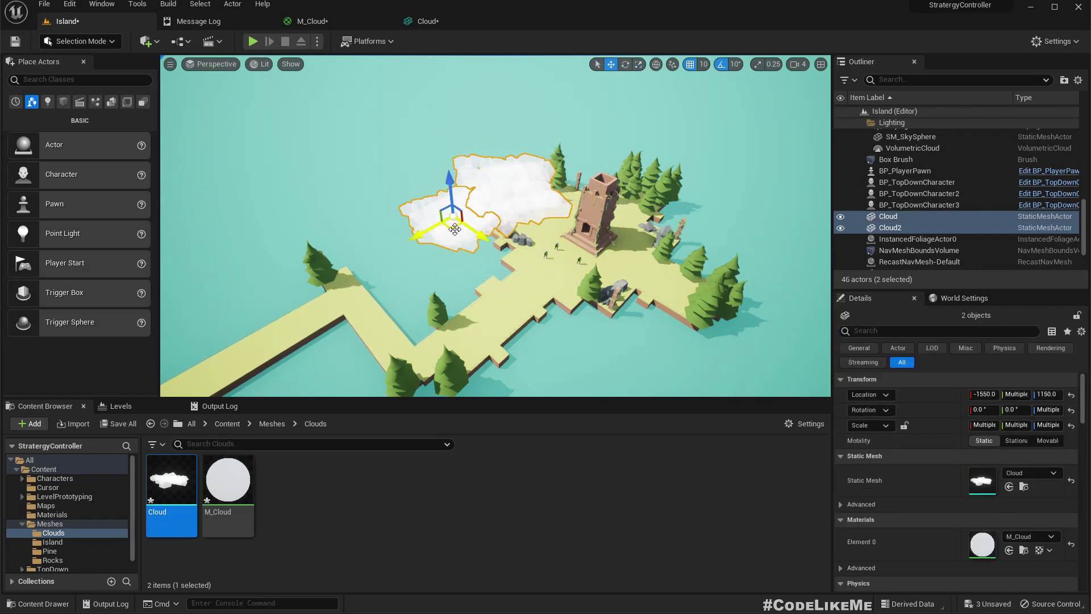
left_click_drag(464, 224, 706, 139, "alt")
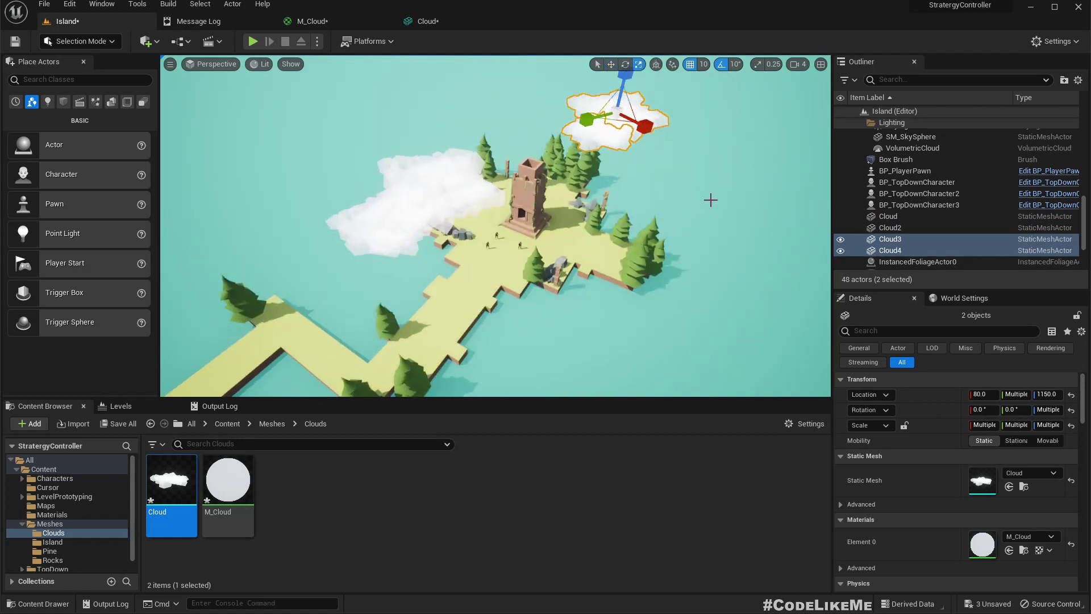
Step: Rotate the two copied clouds together about Z by about 70°
key("e")
left_click_drag(657, 139, 622, 142)
right_click_drag(657, 140, 730, 197)
key("s")
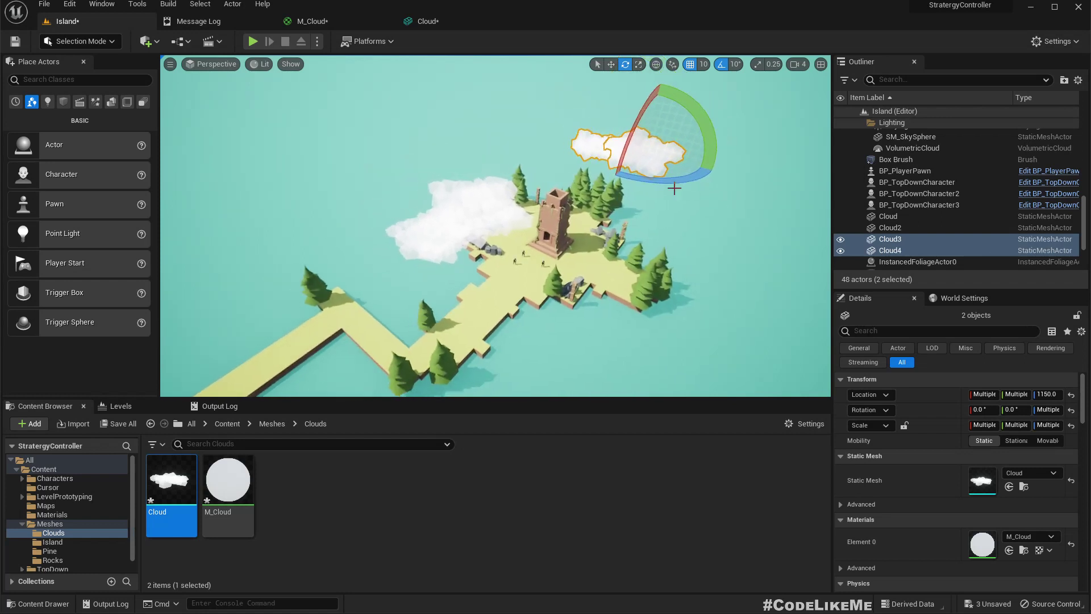
Step: Duplicate the smaller cloud of the pair beyond the tower and raise the copy to Z 1730
left_click(604, 147)
left_click(588, 139)
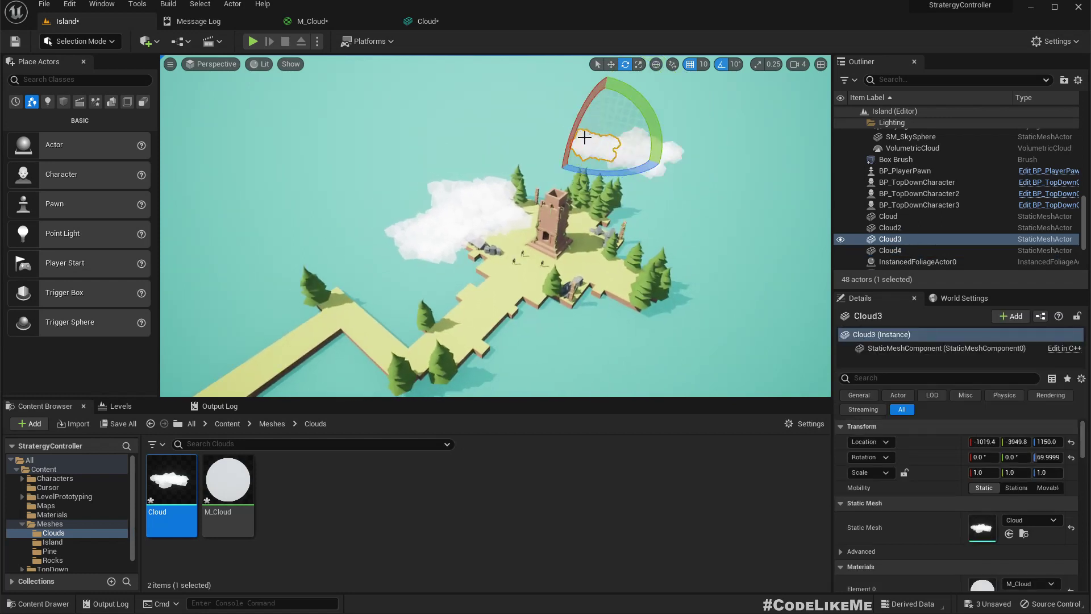
key("w")
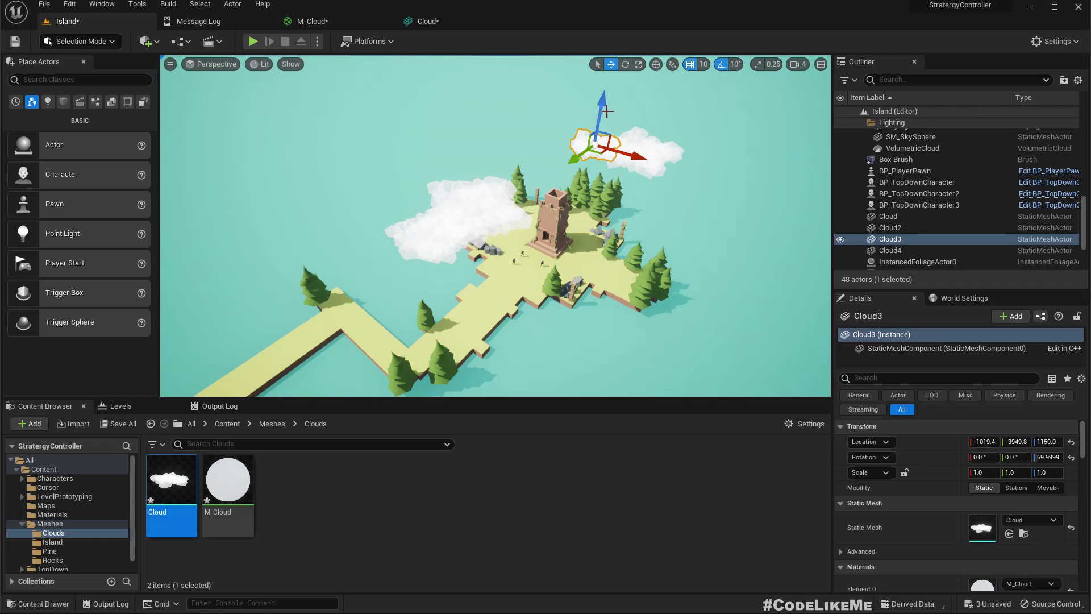
mouse_move(606, 117)
right_mouse_down()
mouse_move(621, 97)
mouse_move(621, 107)
right_mouse_up()
left_click_drag(582, 118, 590, 92, "alt")
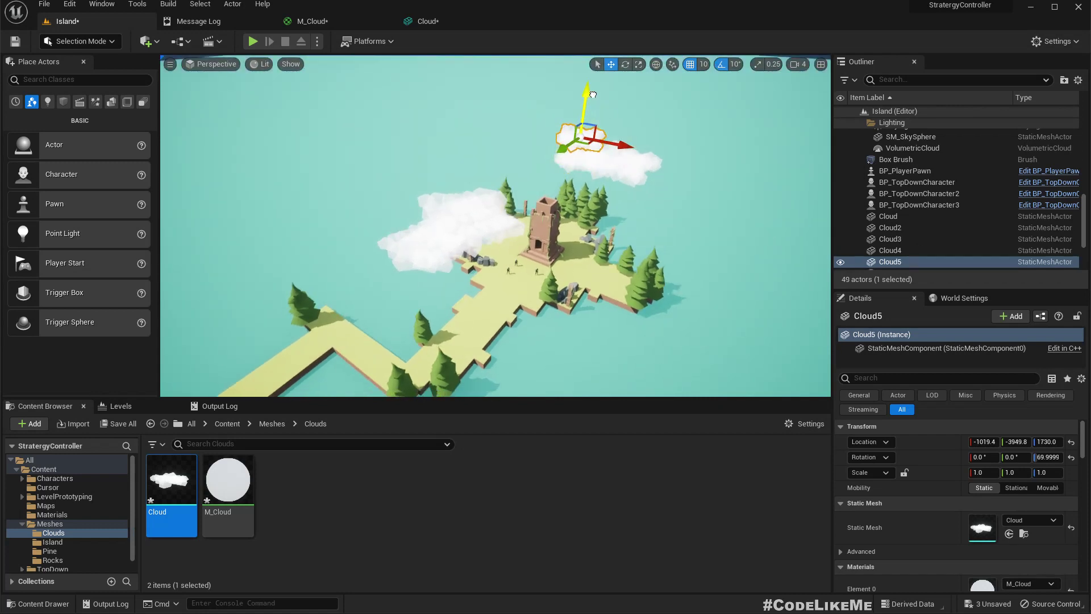
key("s")
mouse_move(645, 217)
right_mouse_down()
mouse_move(613, 250)
mouse_move(646, 216)
right_mouse_up()
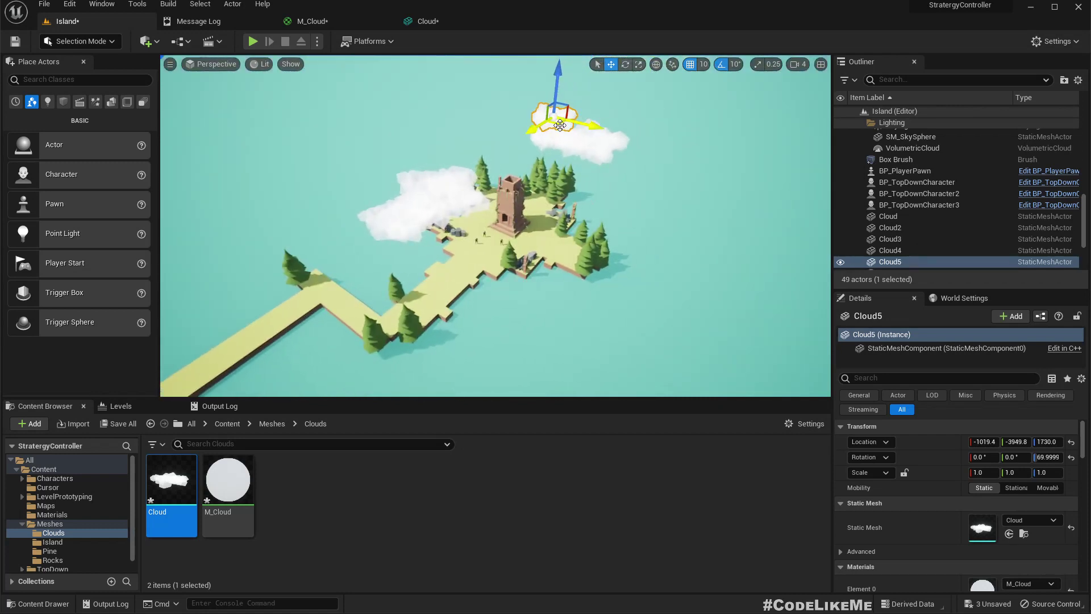
Step: Place cloud copies beside the island's front edge and over the path, scaling the copy at Z 1100 to about 1.58
left_click_drag(560, 125, 606, 272, "alt")
right_click_drag(612, 295, 500, 295)
left_click_drag(689, 271, 310, 135, "alt")
key("r")
key("w")
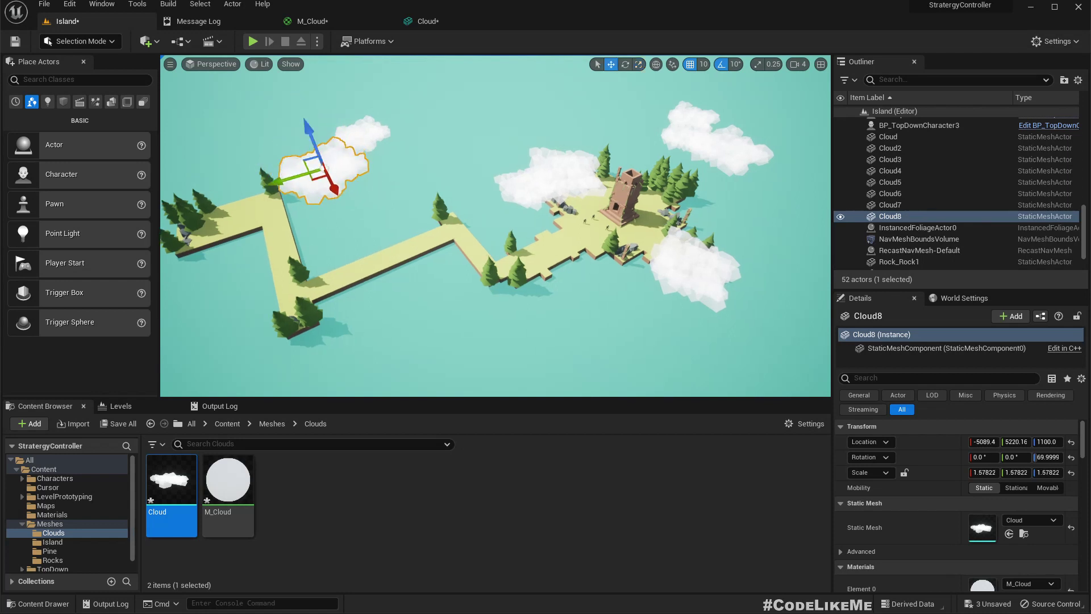
Step: Duplicate the enlarged path cloud and move the copy along Y to about 9550, near the path's far end
right_click_drag(386, 176, 335, 176)
left_click_drag(375, 145, 197, 154, "alt")
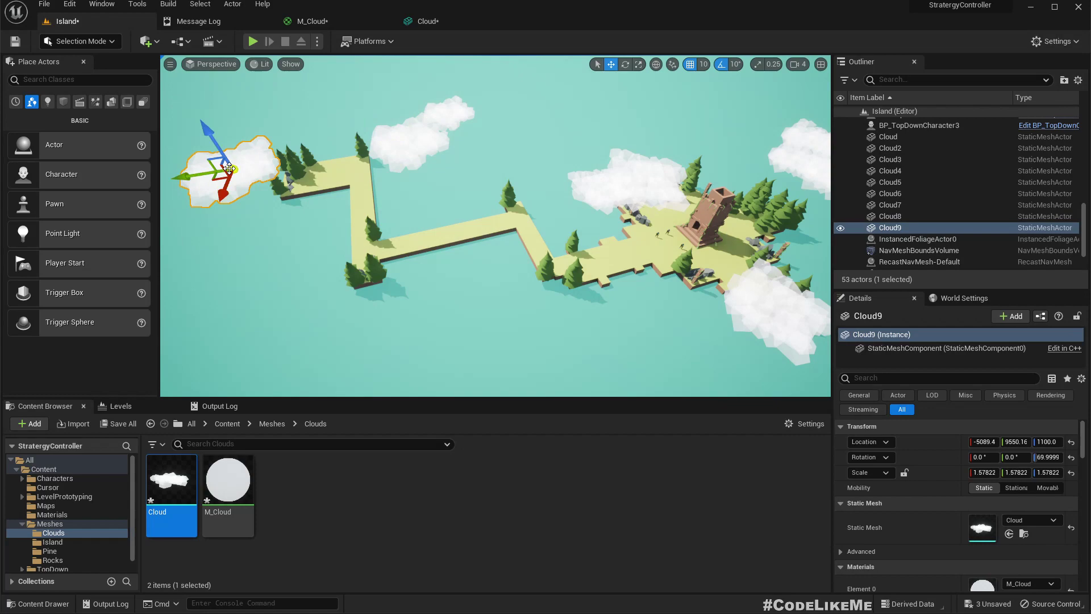
right_click_drag(472, 273, 525, 273)
Step: Play the level in full screen, zoom in and out to check the clouds over the island, and stop playing
key("F11")
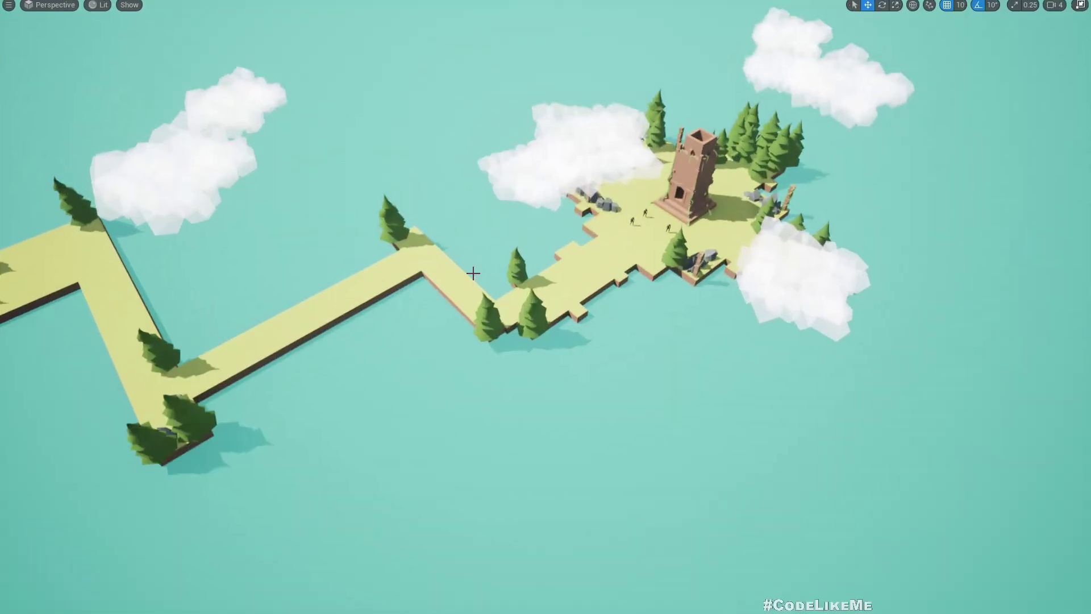
key("alt+p")
scroll(953, 352, "up", 3)
scroll(805, 363, "down", 10)
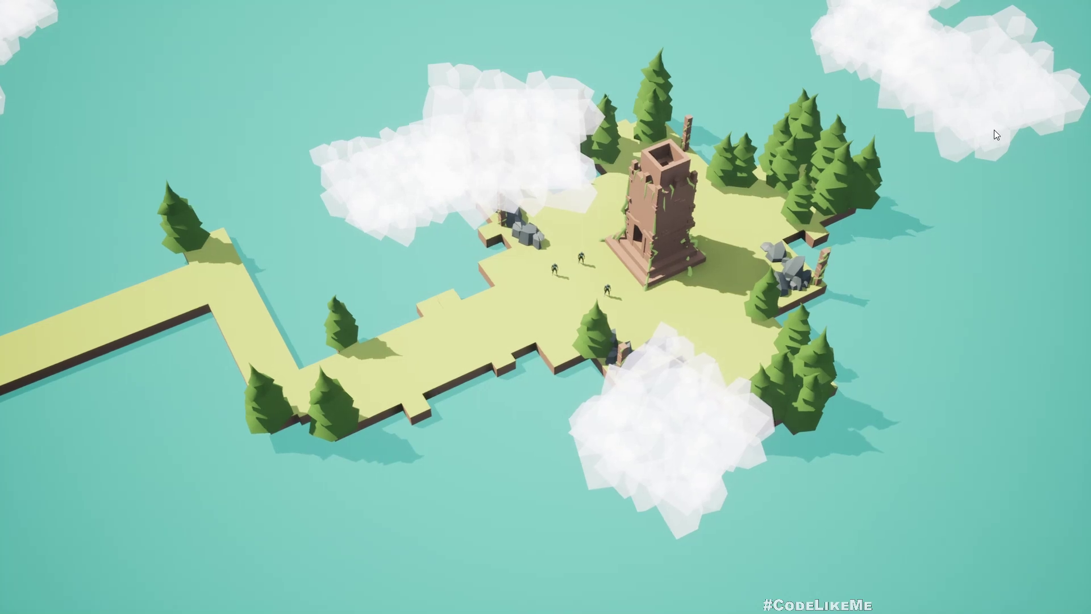
key("Escape")
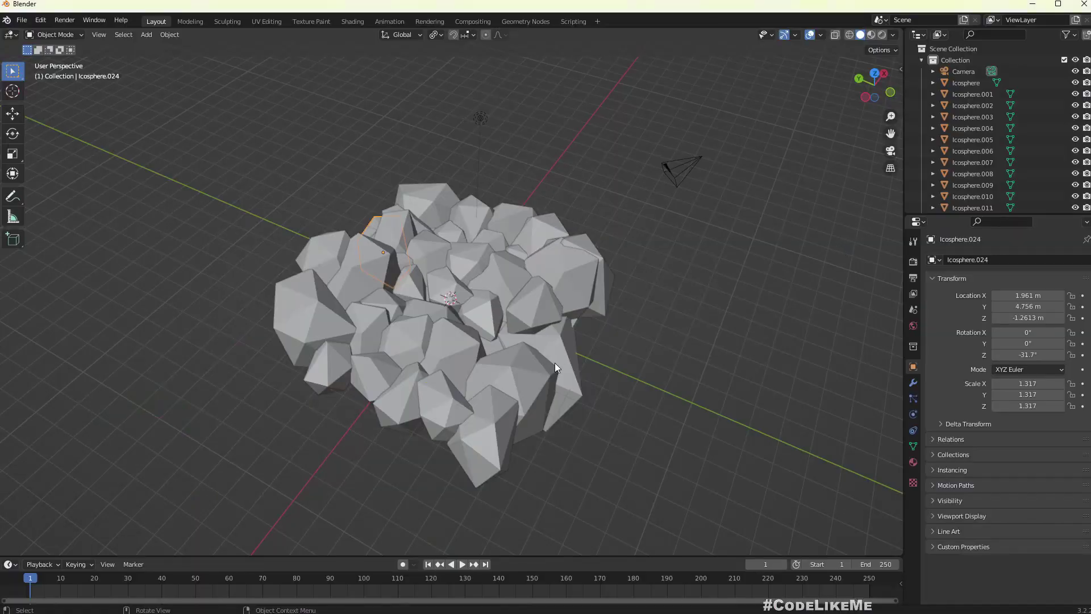
middle_click_drag(557, 360, 524, 357)
Step: Switch to Blender and turn on X-ray display to see through the cloud's icospheres
scroll(466, 340, "up", 4)
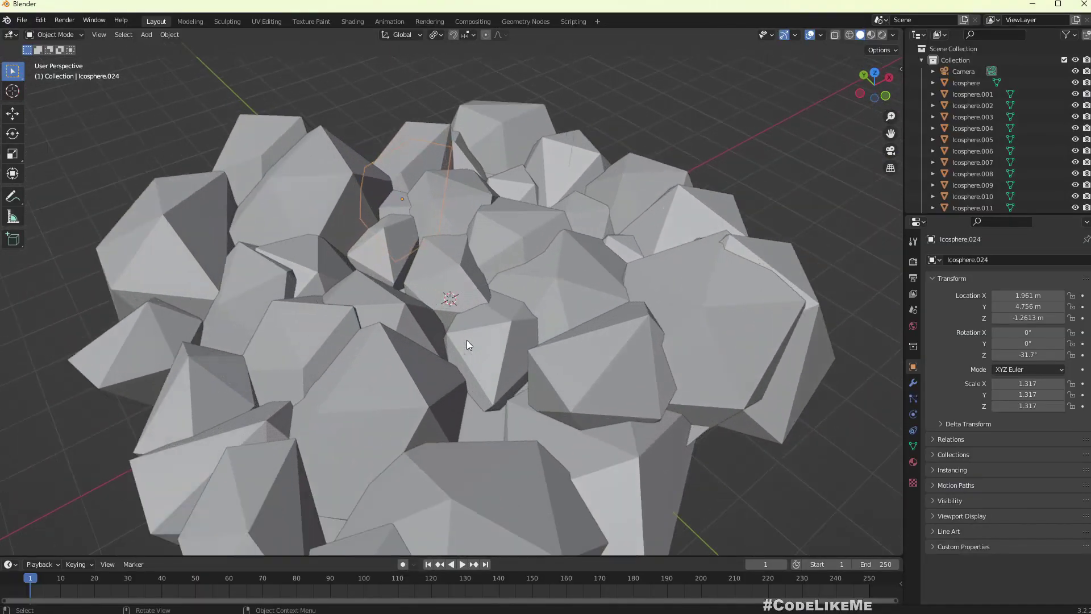
left_click(488, 340)
middle_click_drag(553, 401, 577, 256)
left_click(835, 35)
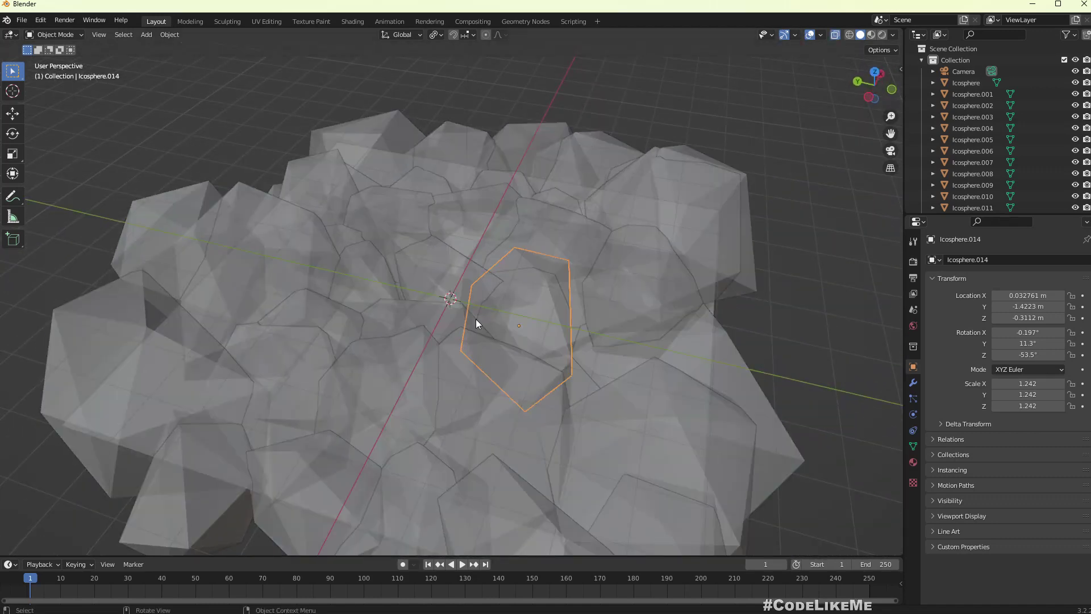
Step: Find an icosphere buried inside the cloud near its centre and delete it
left_click(141, 452)
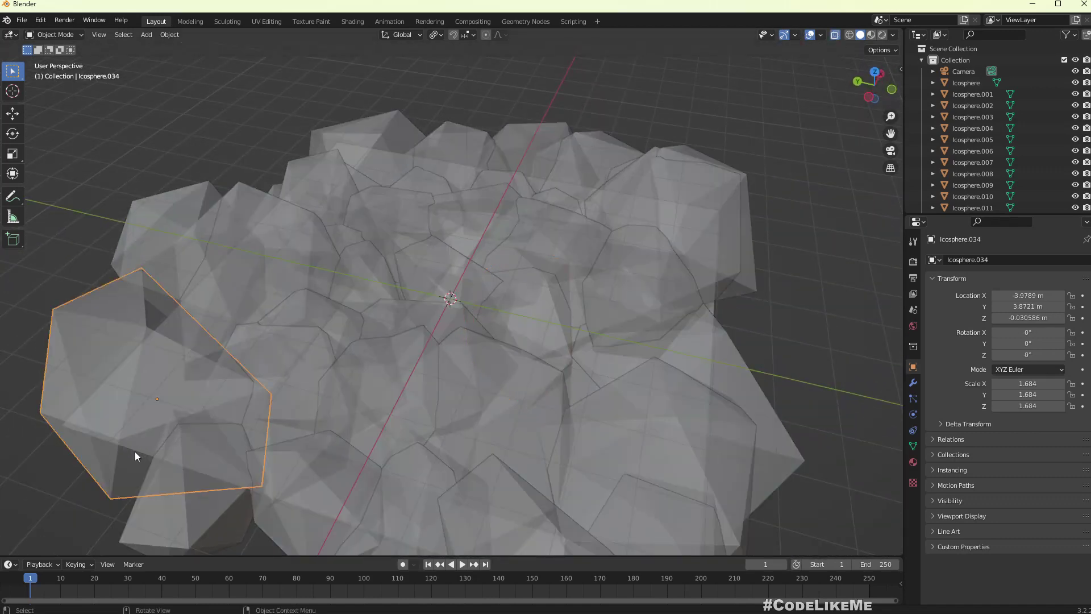
middle_click_drag(134, 451, 191, 280)
left_click(432, 257)
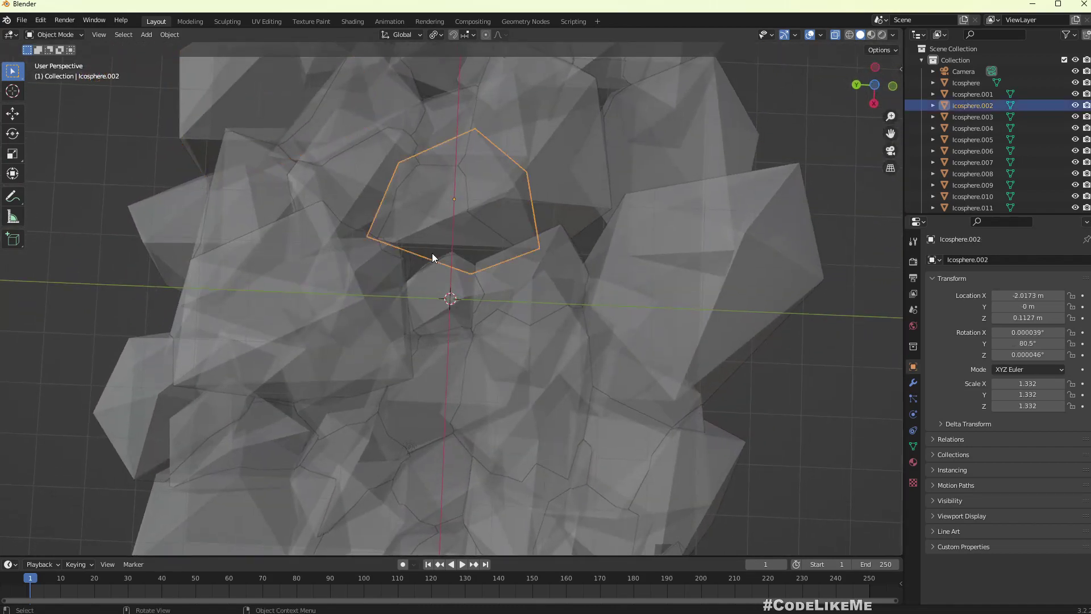
left_click(416, 262)
middle_click_drag(420, 288, 369, 469)
key("Delete")
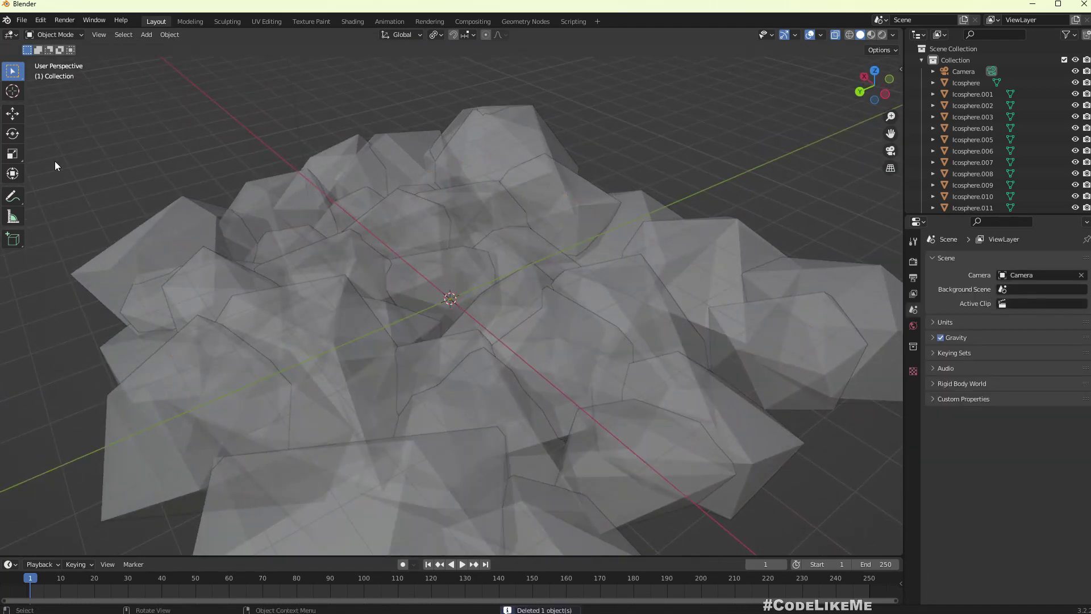
Step: Export the trimmed cloud model as an FBX file
left_click(23, 20)
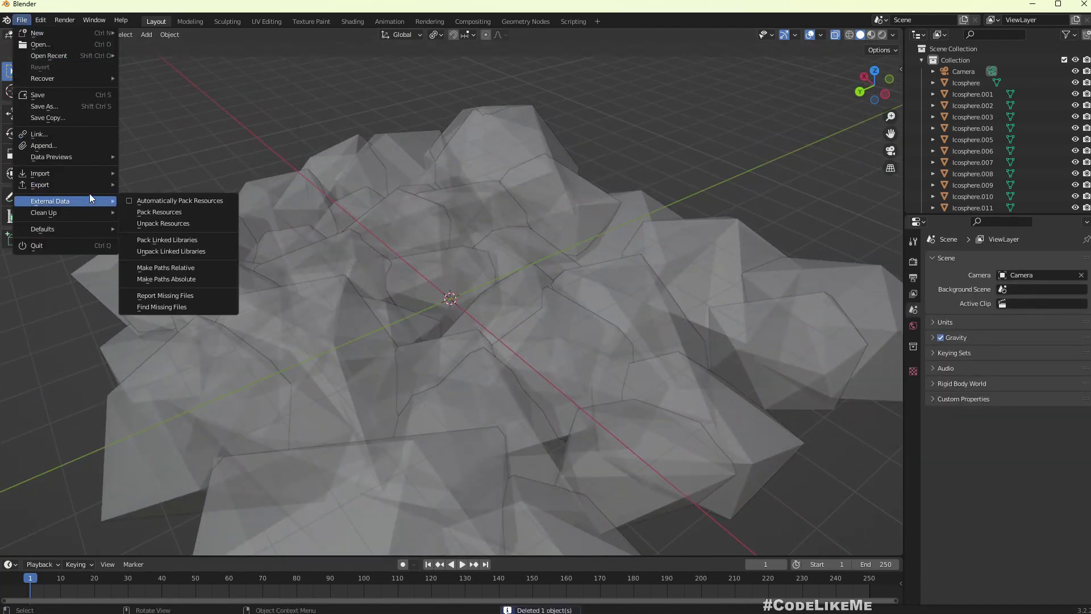
mouse_move(88, 187)
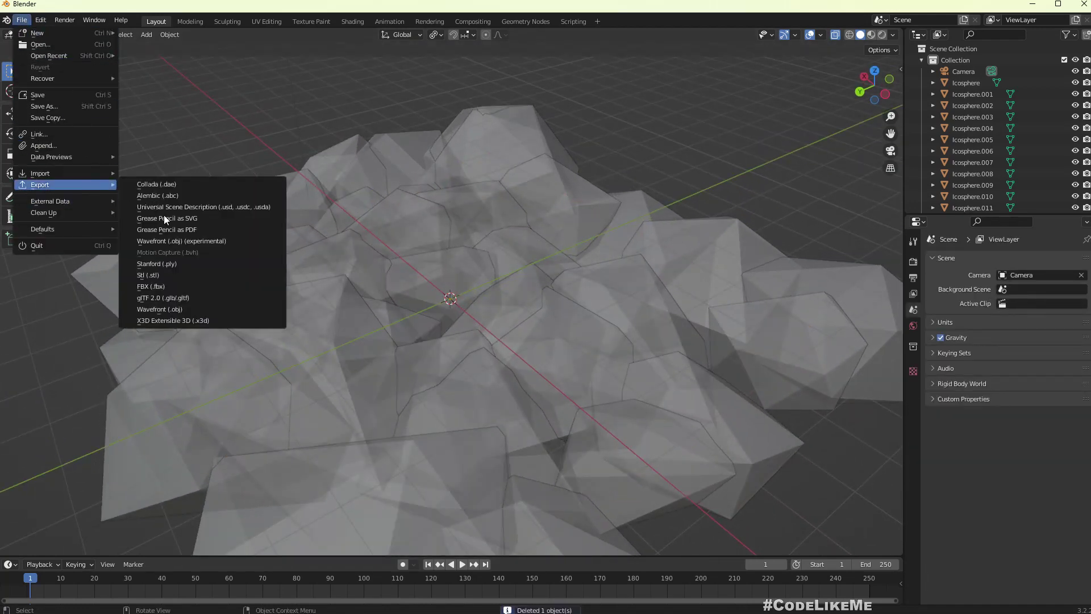
left_click(166, 290)
left_click(765, 473)
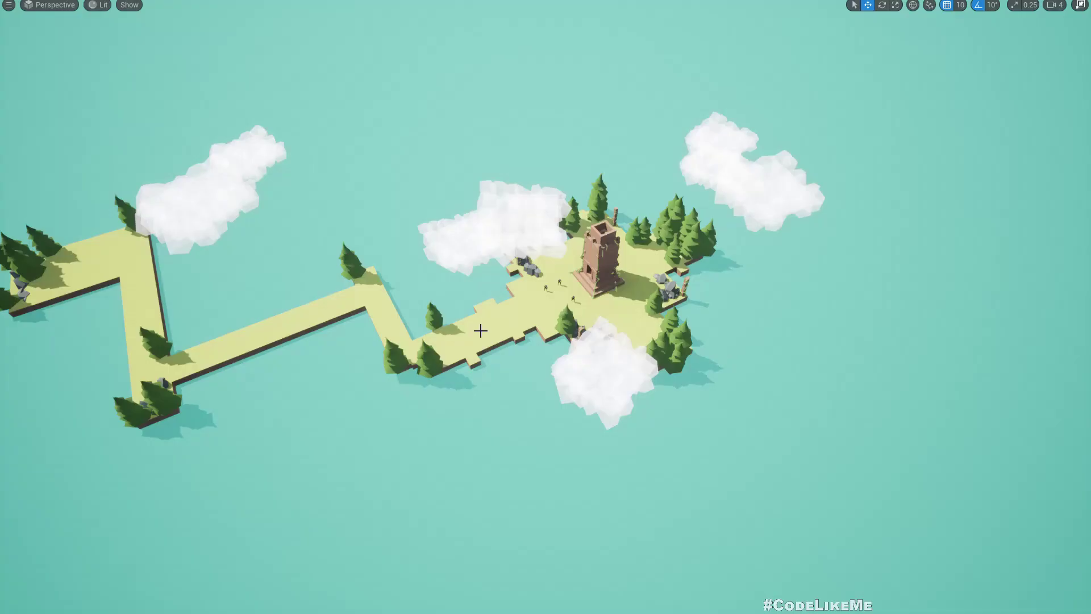
Step: Return to Unreal Engine, leave the full-screen view and reimport the Cloud static mesh
key("F11")
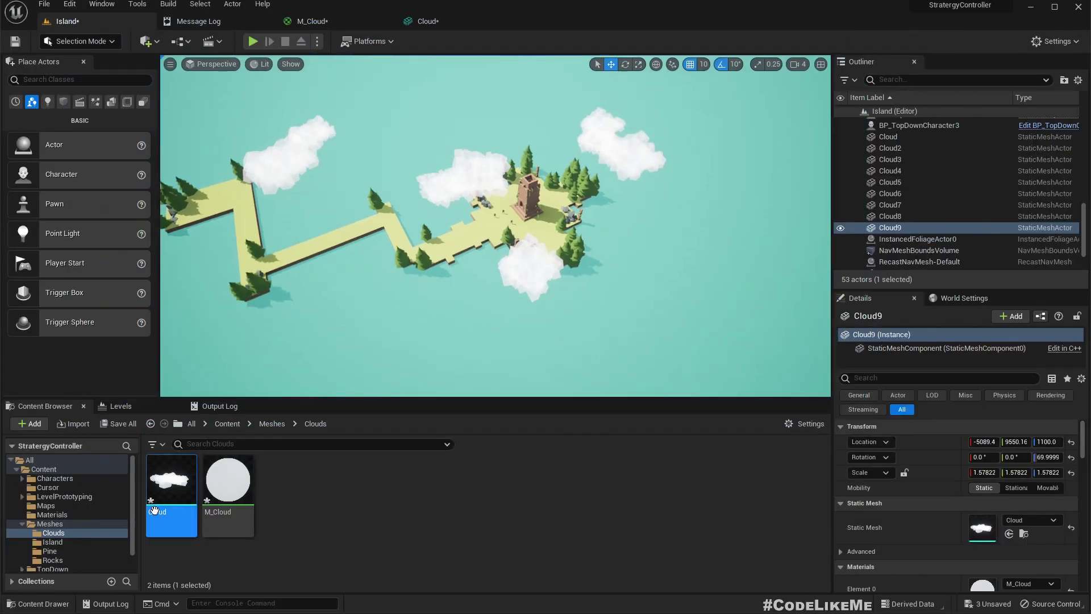
right_click(159, 486)
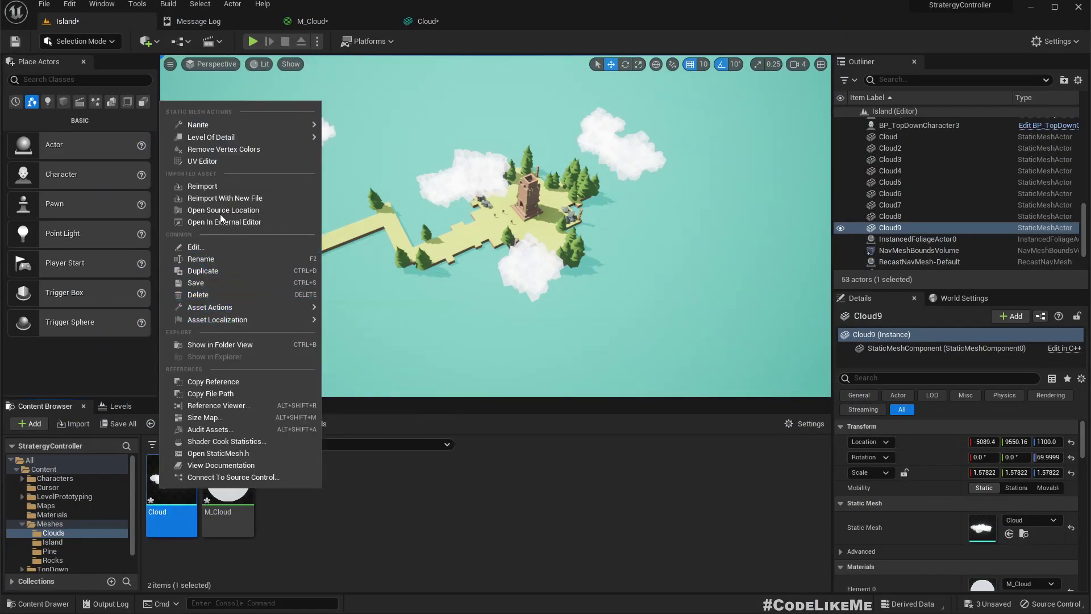
left_click(202, 186)
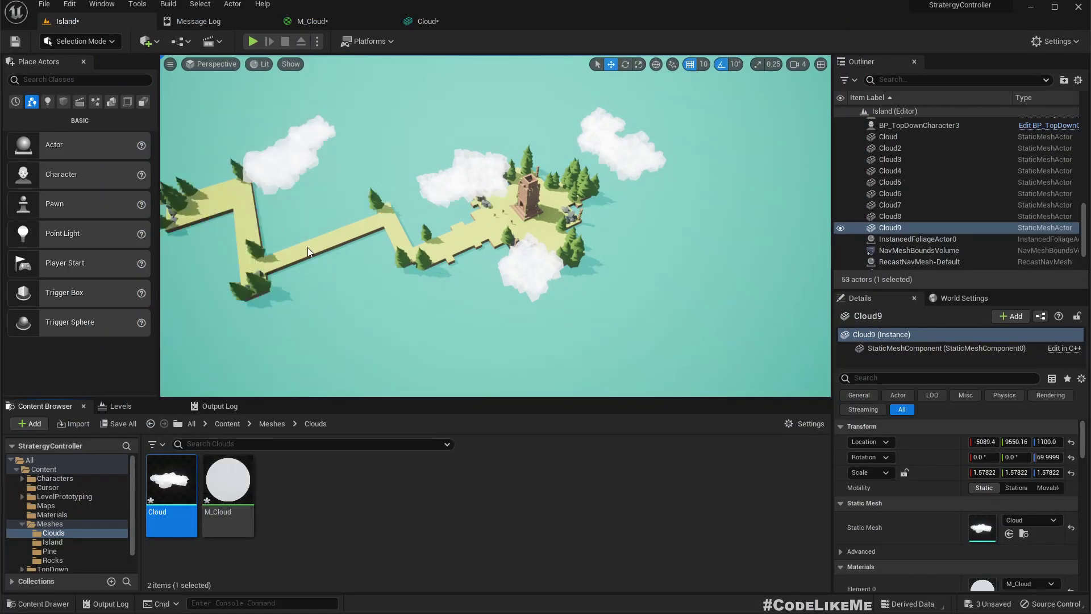
Step: Play the level in full screen again and zoom in and out to check the reimported clouds
left_click(396, 304)
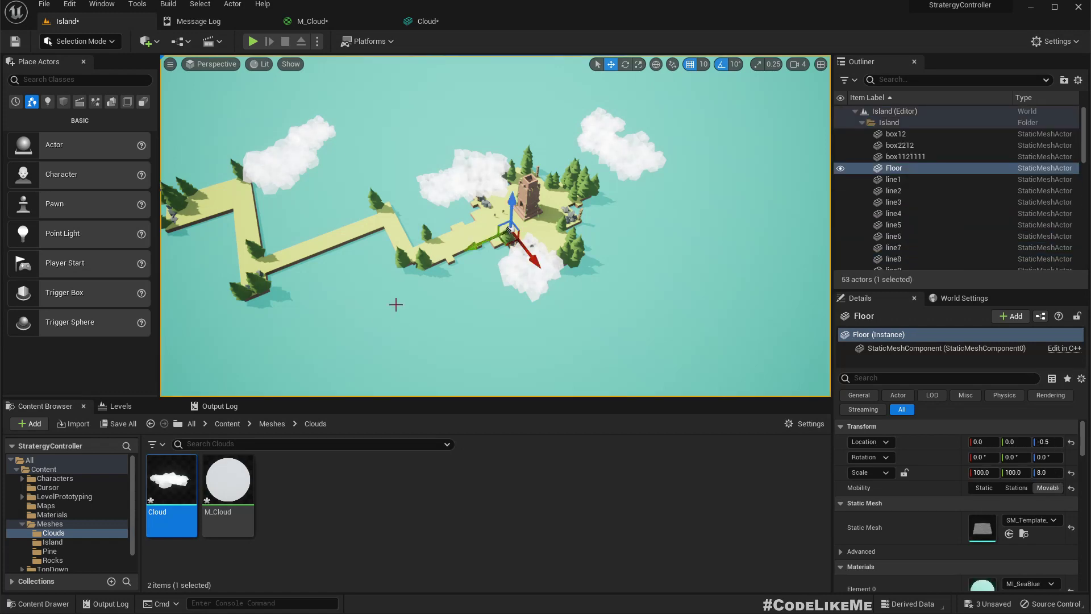
key("F11")
key("alt+p")
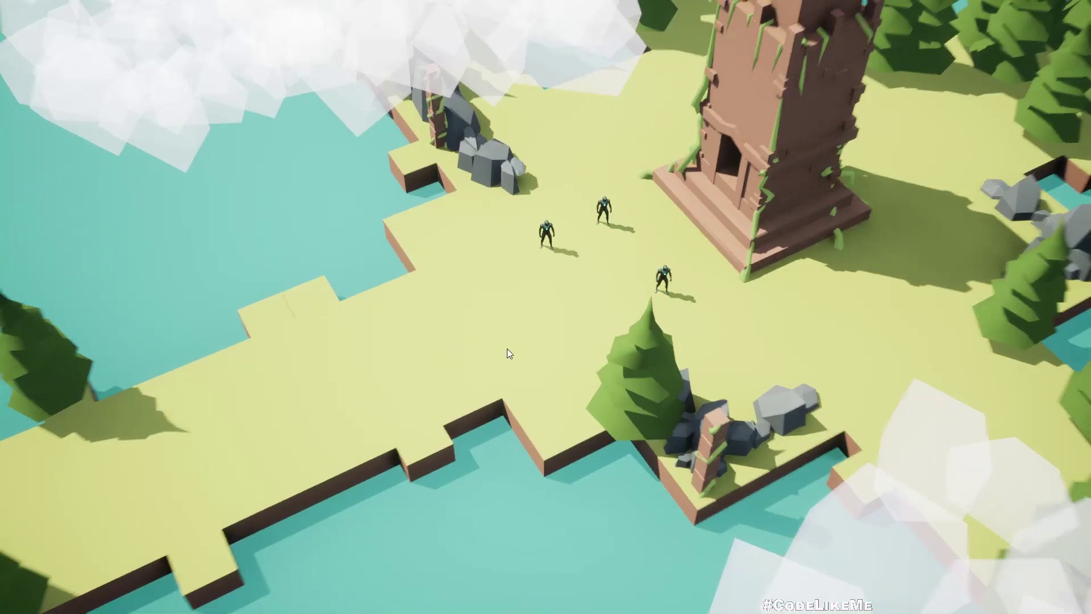
scroll(507, 349, "down", 5)
scroll(508, 346, "up", 2)
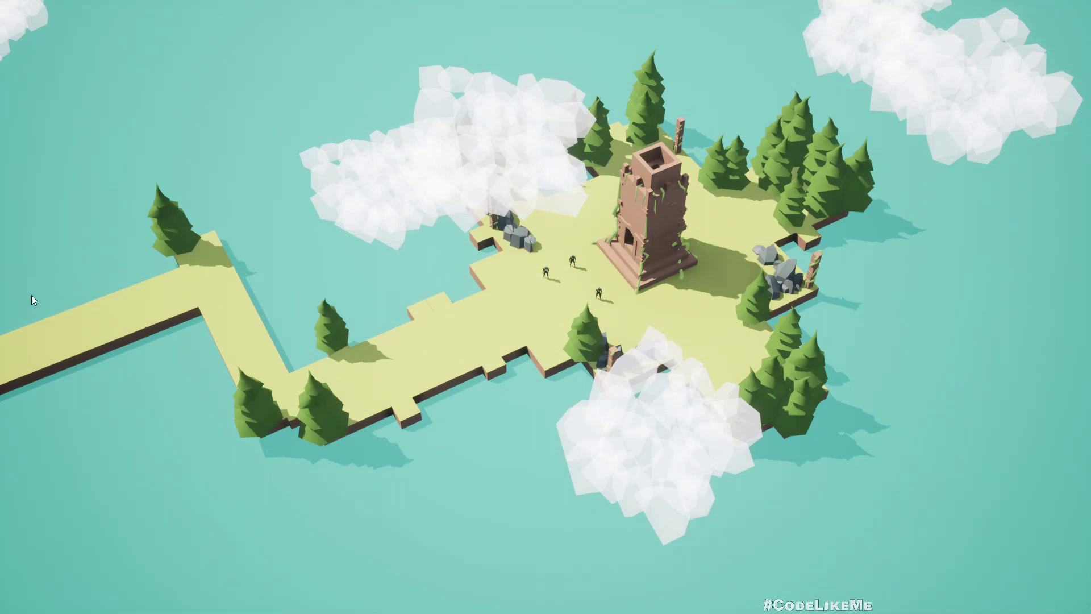
mouse_move(1, 254)
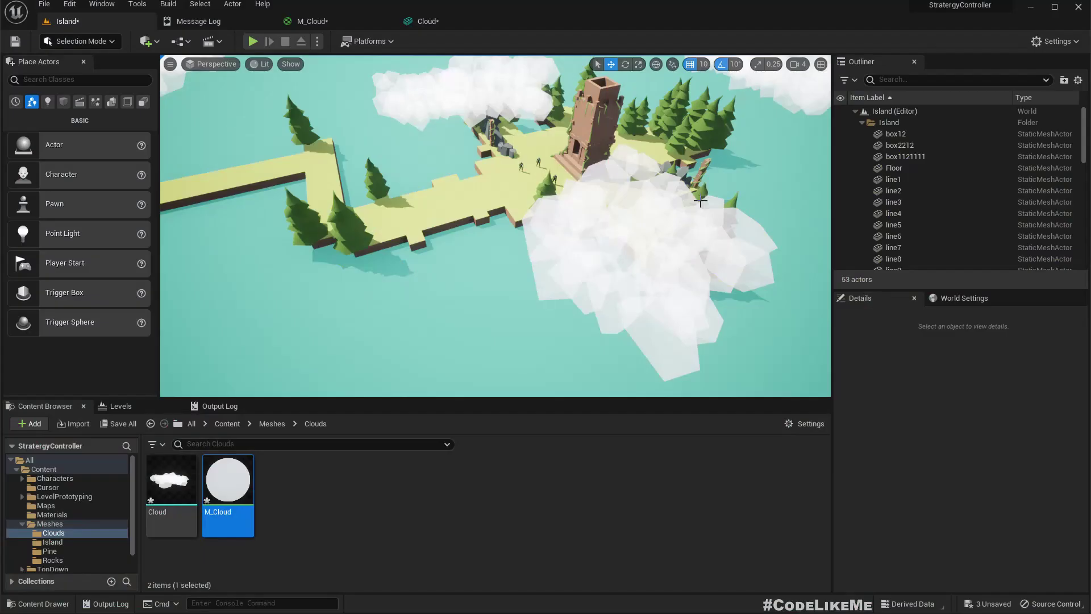
Step: Move the cloud beside the island's front edge, Cloud6, along Y to about 330
right_click_drag(738, 250, 663, 226)
key("s")
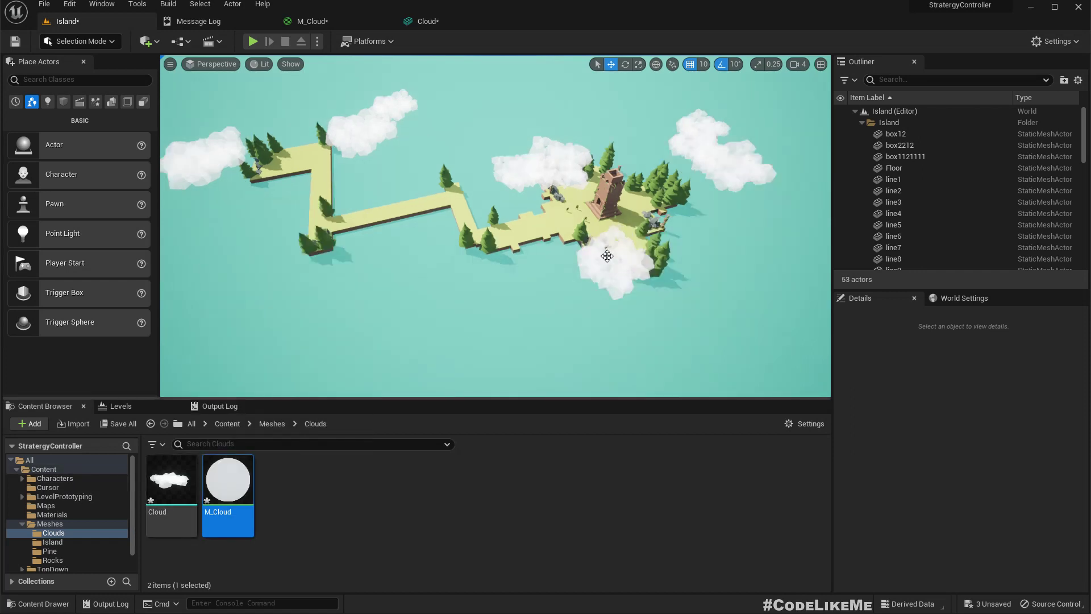
left_click(607, 255)
left_click_drag(578, 268, 828, 172)
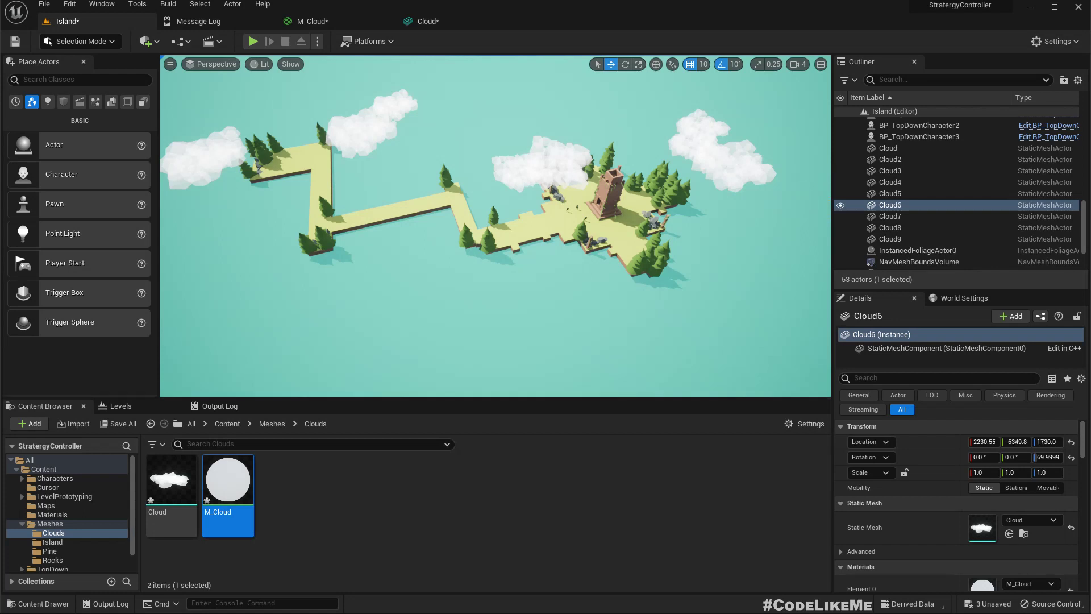
left_click_drag(829, 172, 543, 205)
right_click_drag(542, 205, 324, 161)
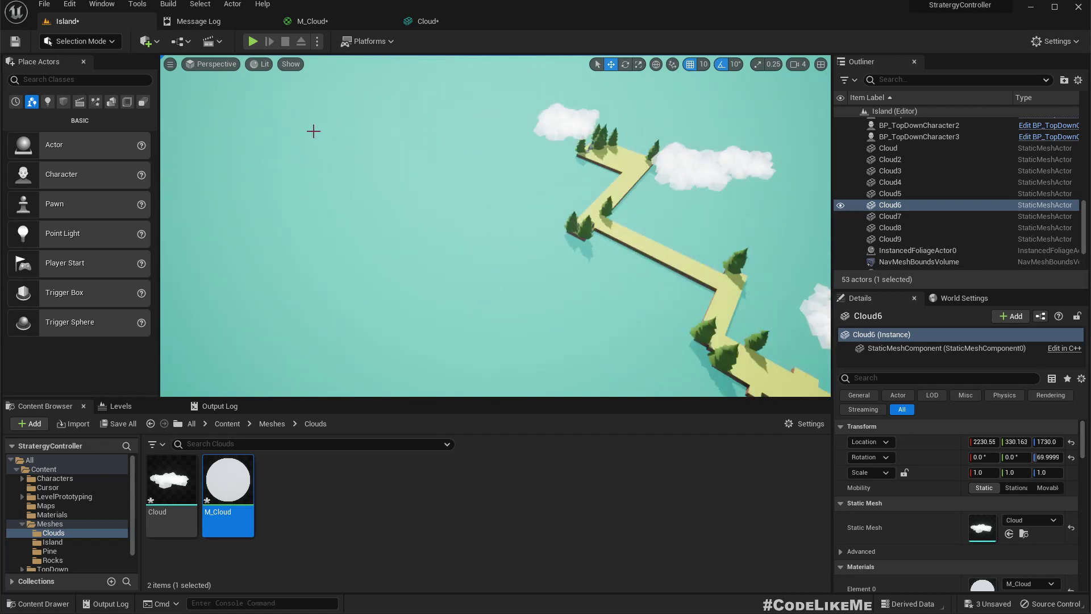
key("f")
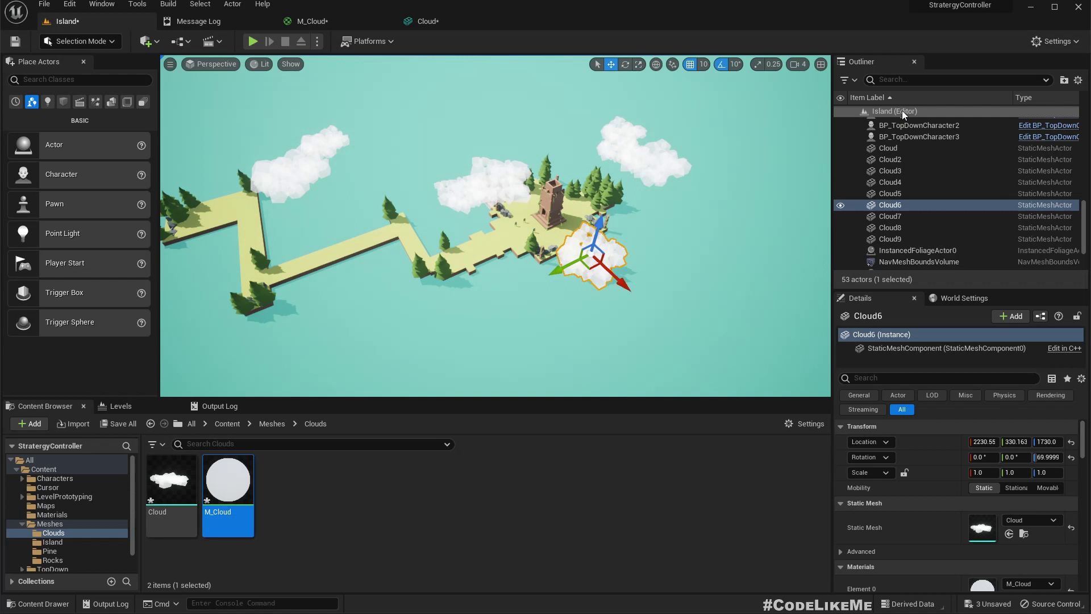
left_click(660, 248)
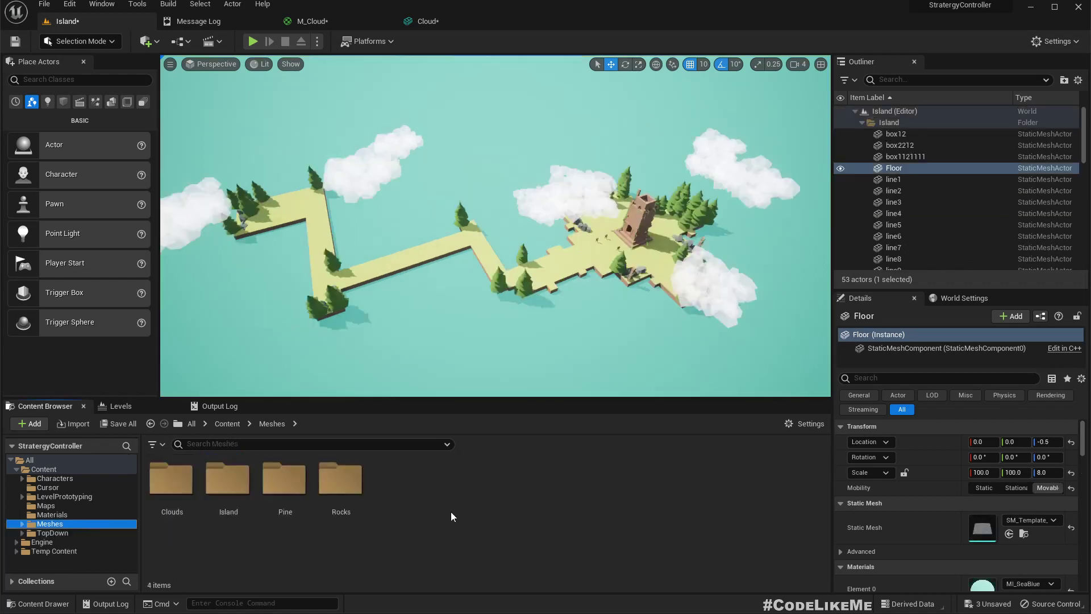
Step: Create a folder named bp in the project's Content folder and open it
right_click(47, 464)
left_click(36, 470)
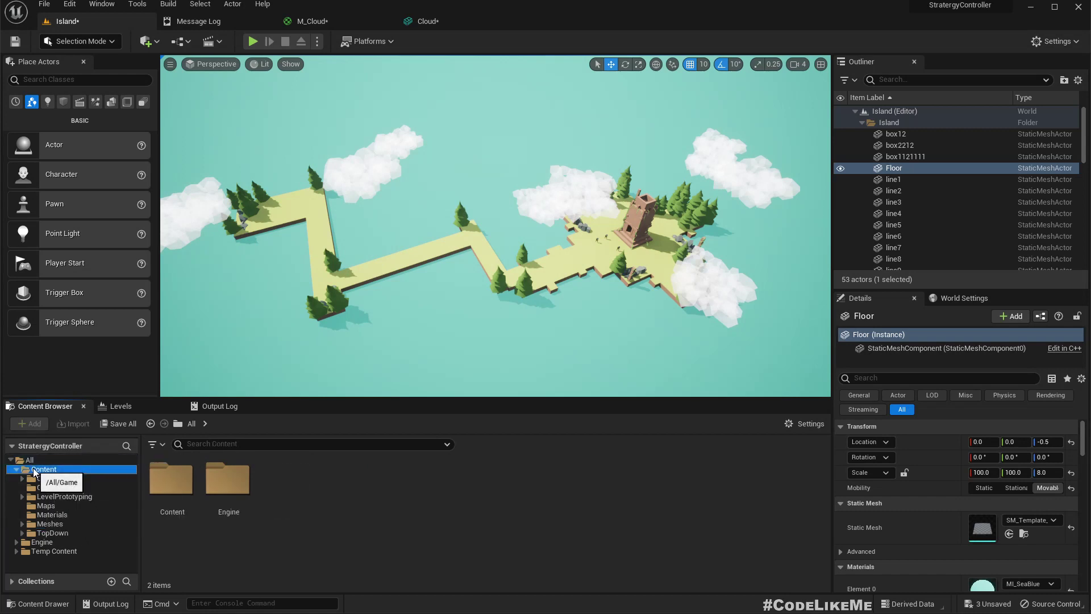
left_click(36, 469)
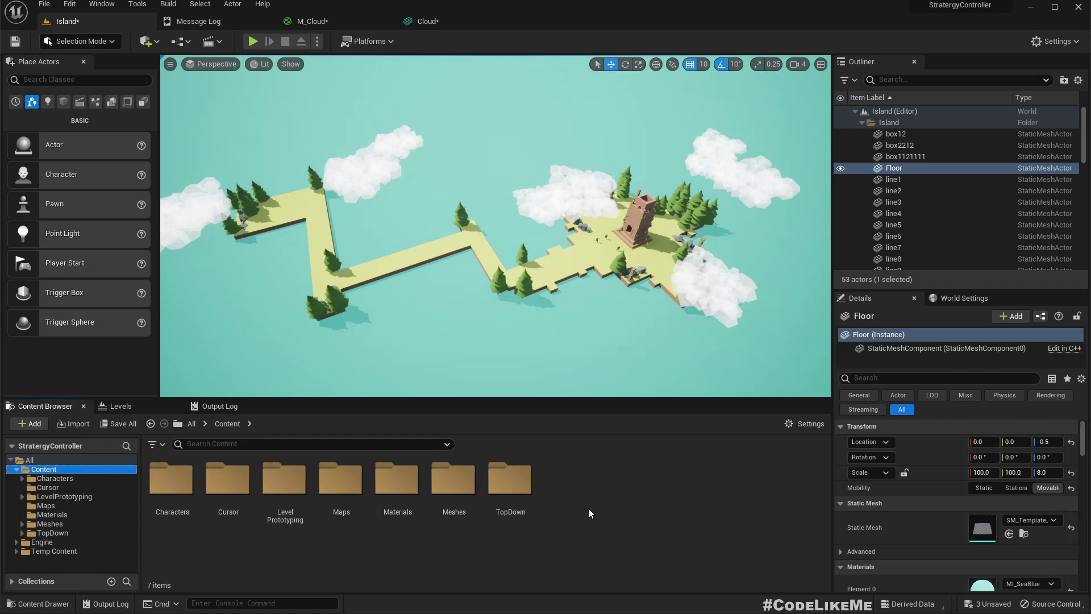
right_click(573, 494)
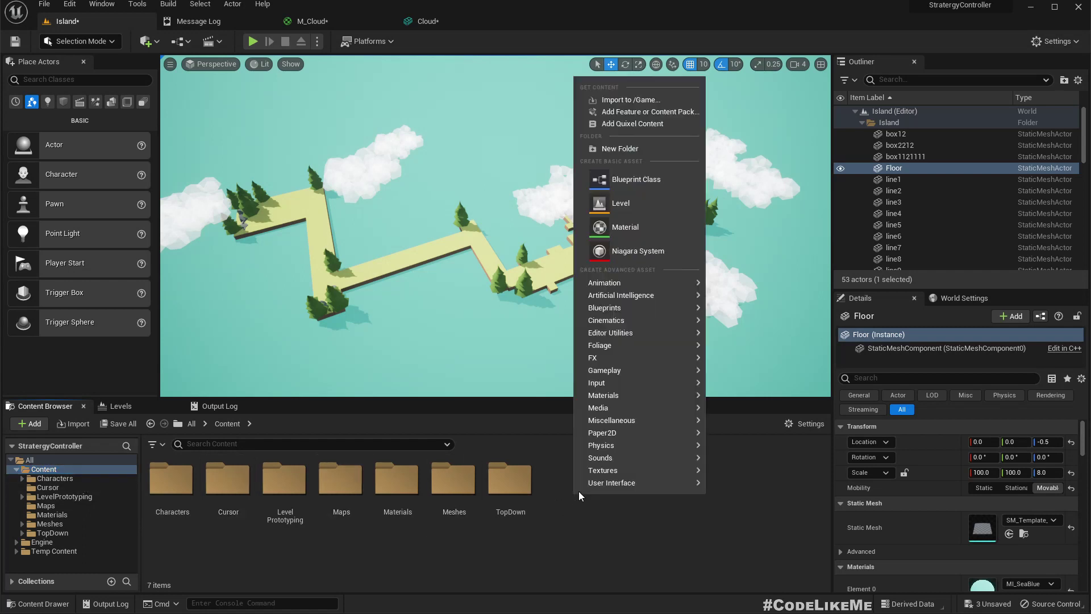
left_click(620, 148)
type("bp")
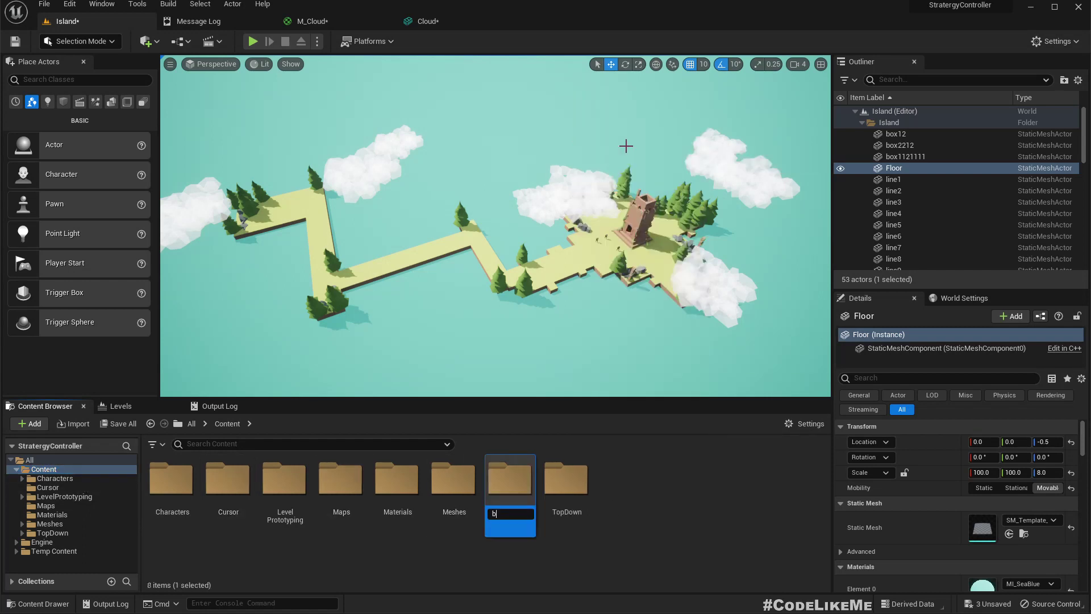
key("Return")
key("Return")
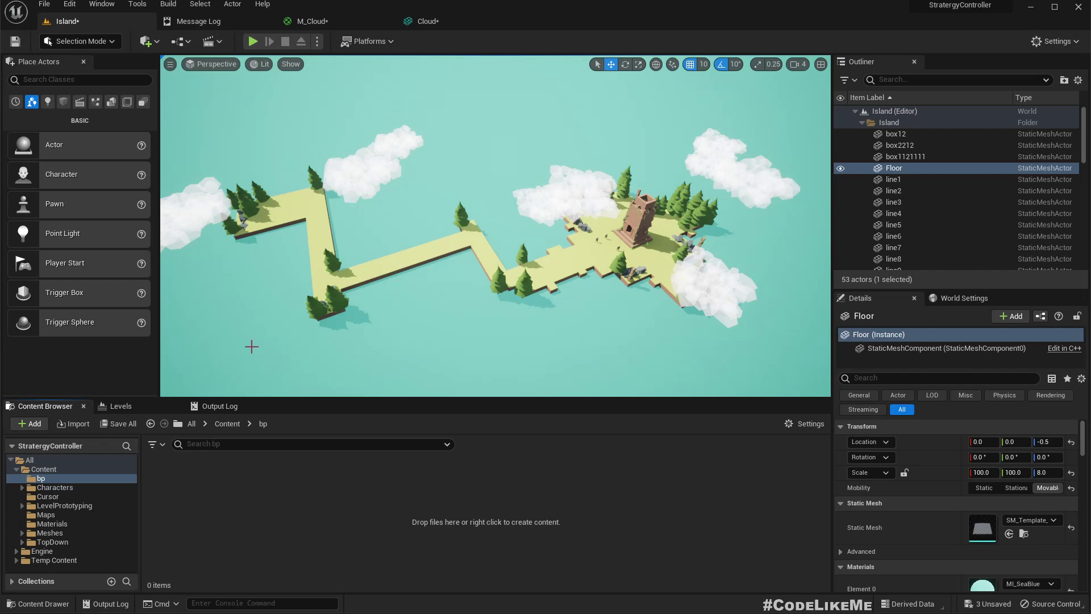
Step: Rename the bp folder to BP, using bpp as an intermediate name, and open it
left_click(215, 424)
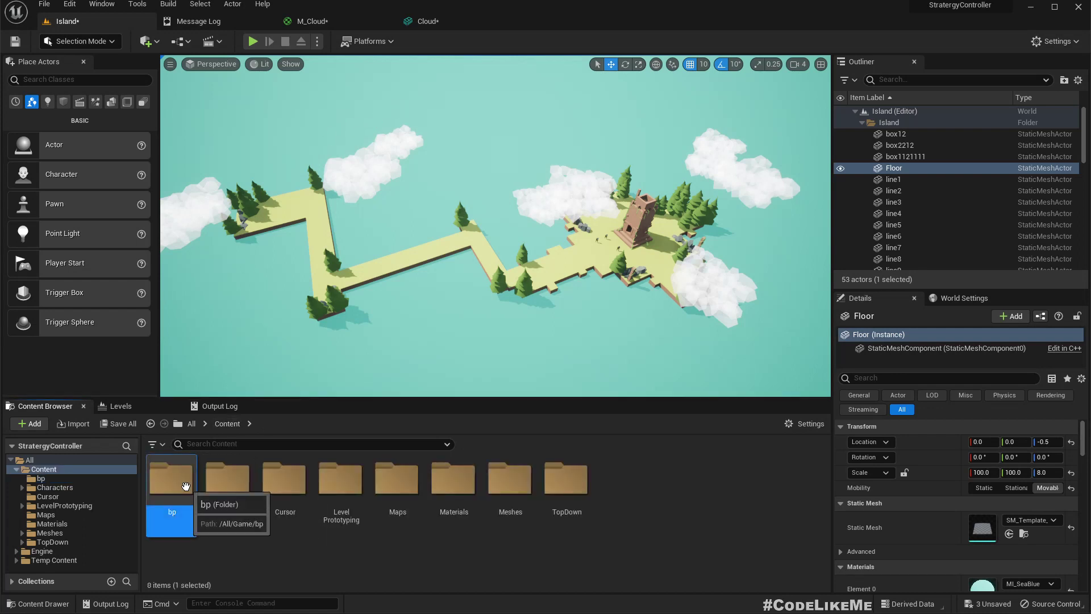
left_click(185, 486)
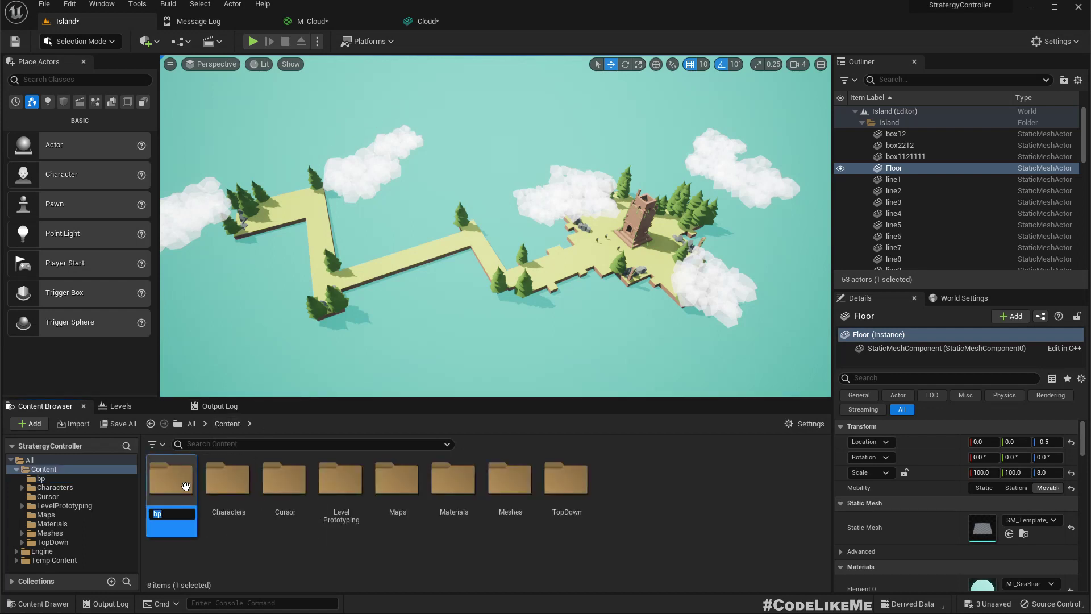
type("BP")
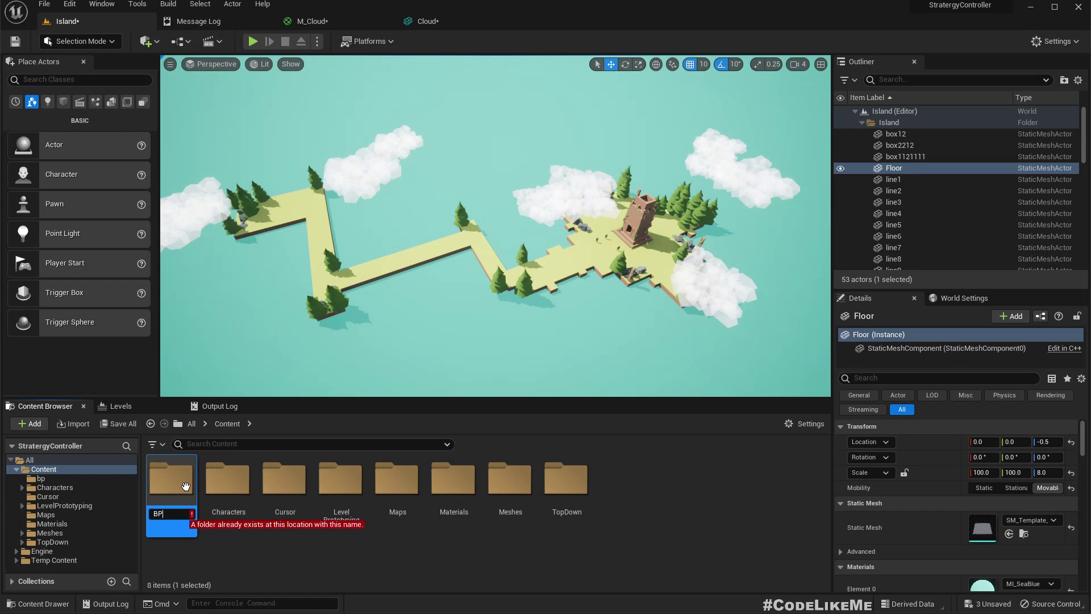
key("Return")
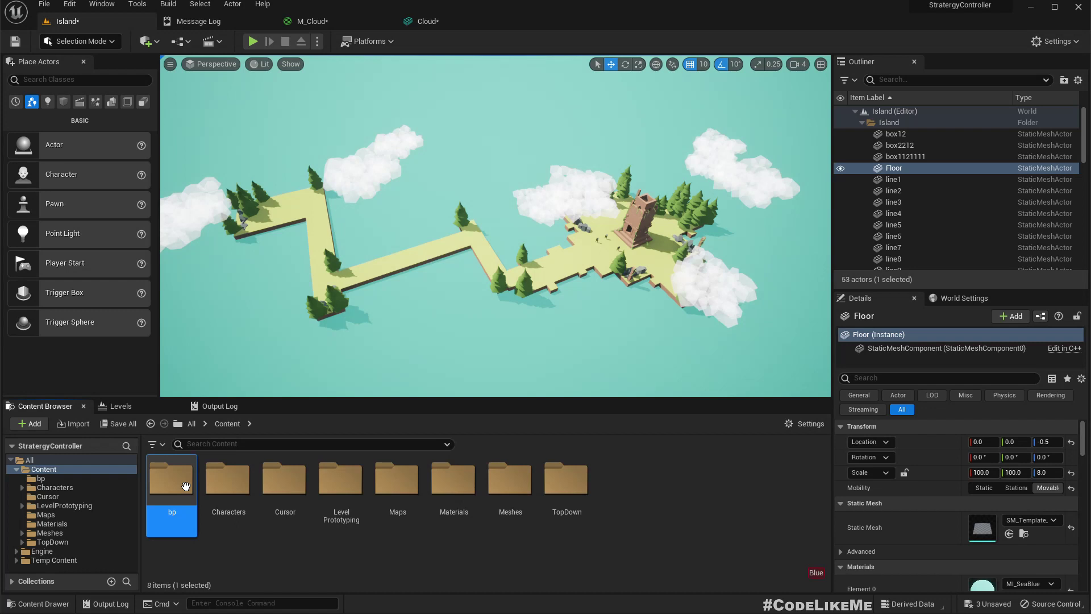
key("F2")
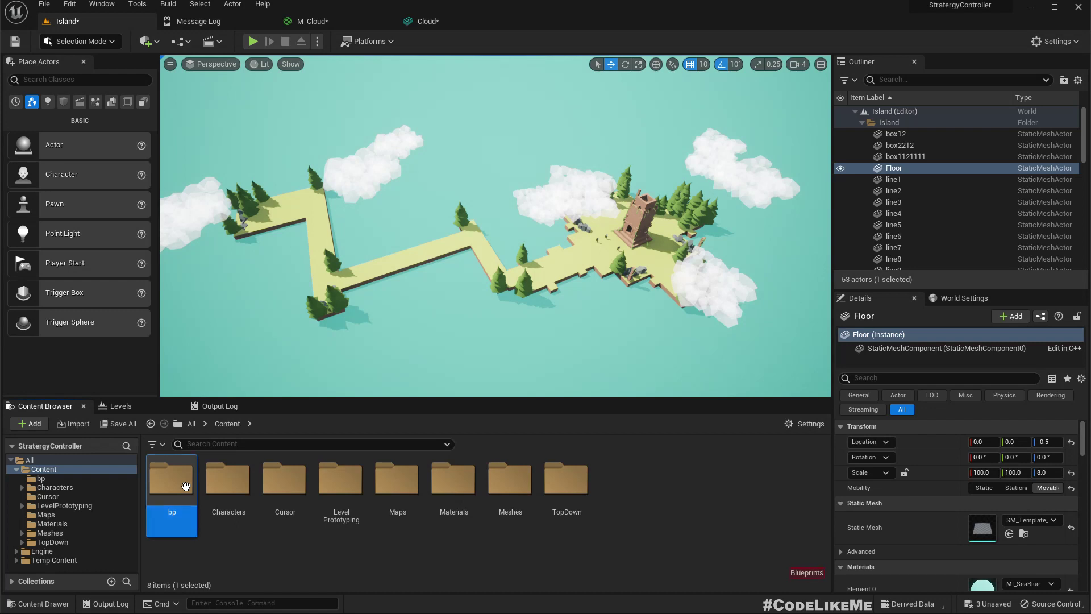
type("p")
key("Return")
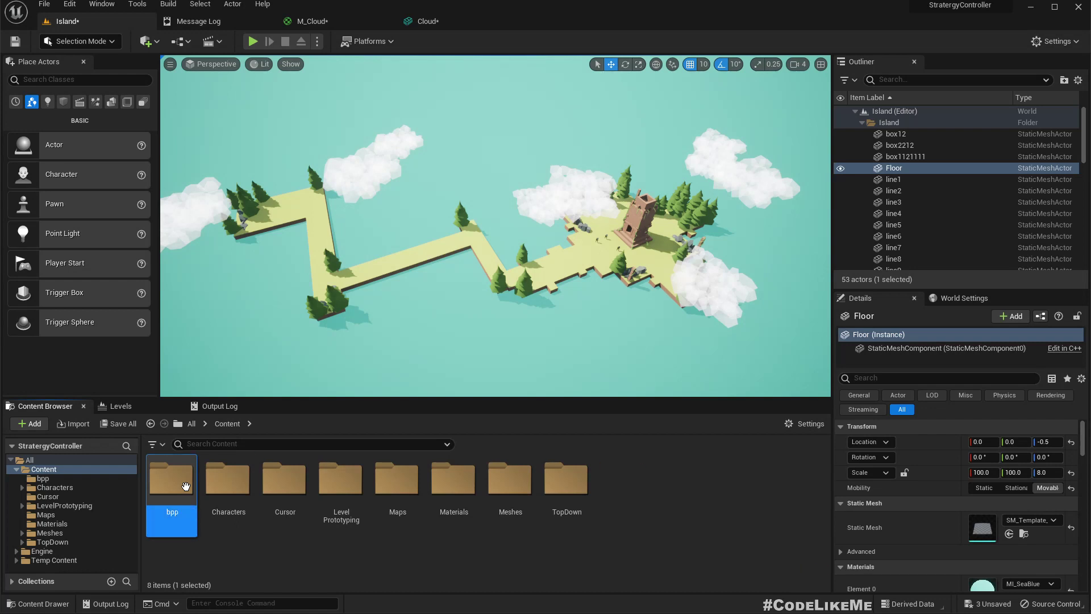
key("F2")
key("Return")
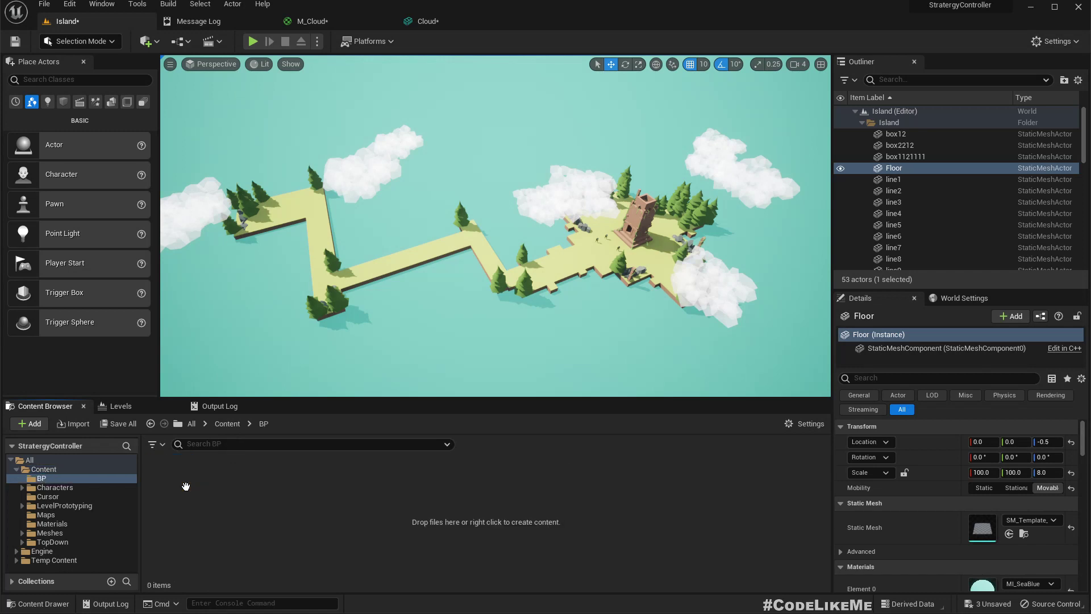
Step: Create a Blueprint class with Actor as parent in the BP folder and name it BP_Clouds
right_click(186, 486)
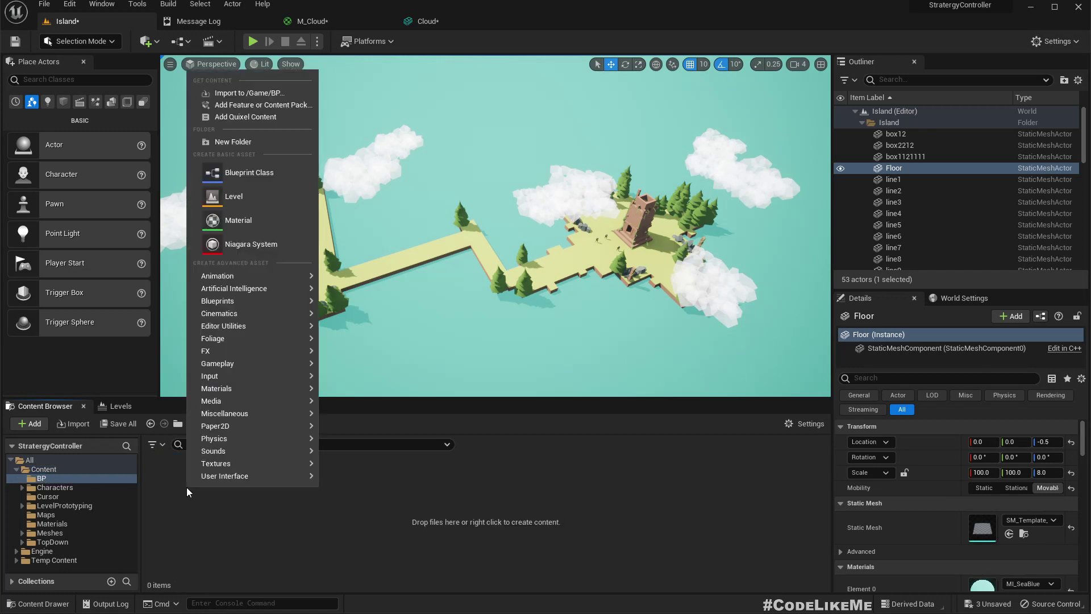
left_click(246, 172)
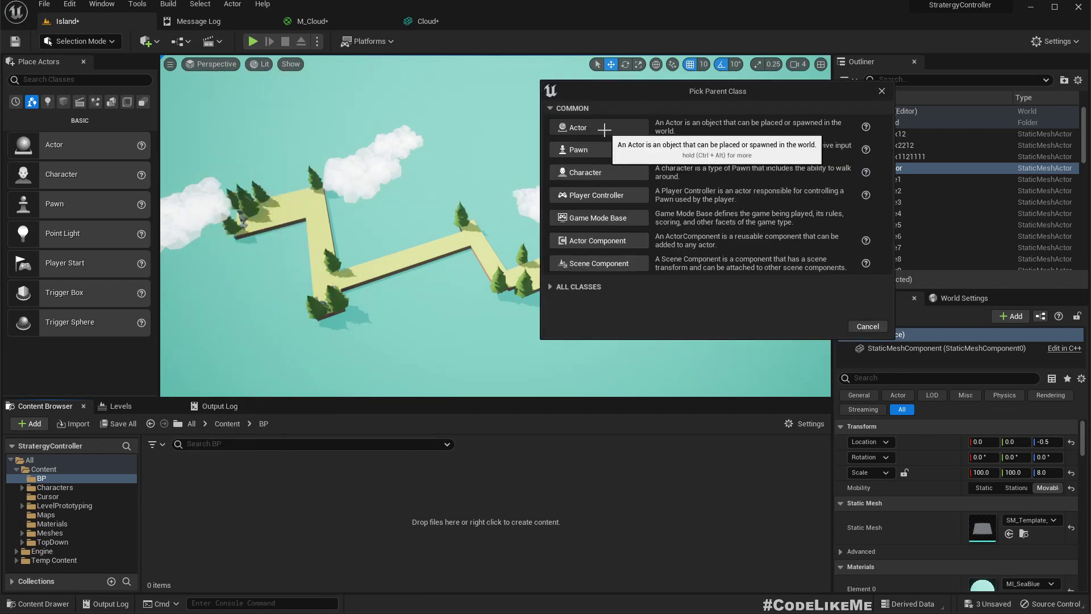
left_click(604, 131)
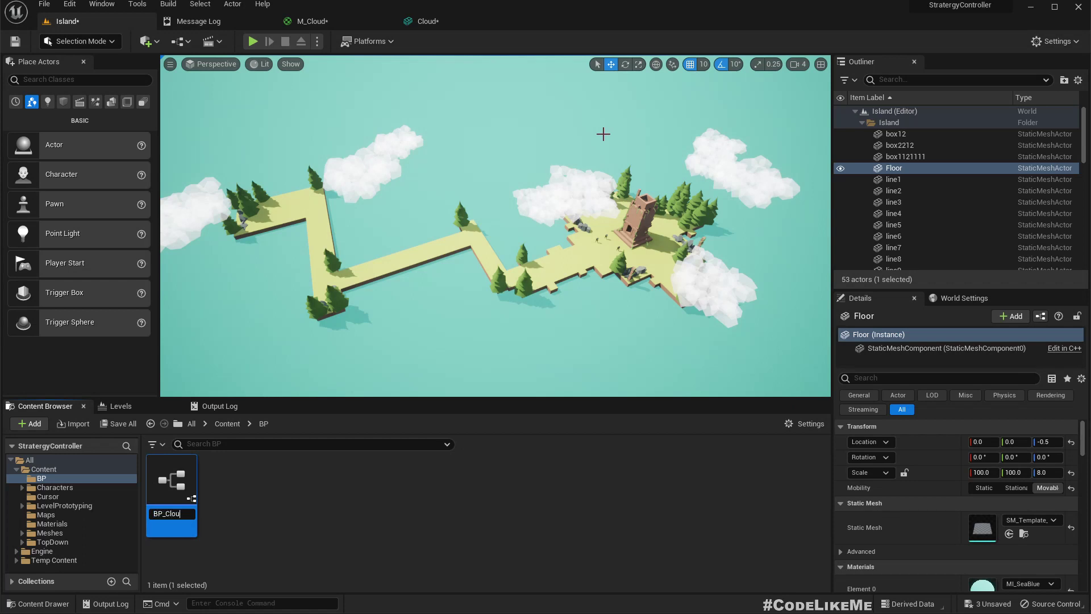
key("Return")
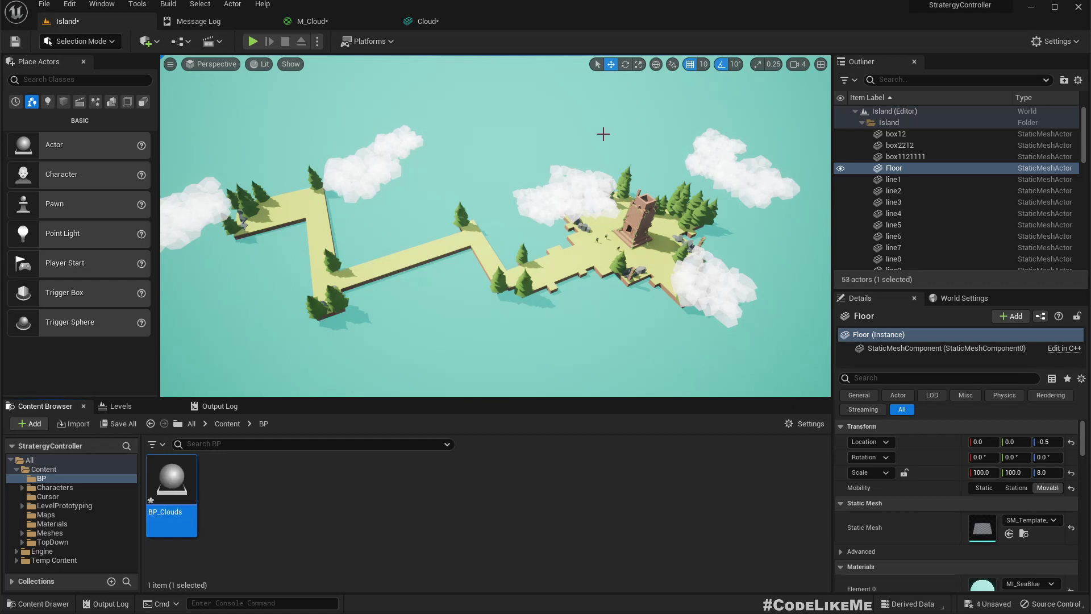
key("F2")
key("Return")
Step: Open BP_Clouds and add the Cloud static mesh from the Meshes/Clouds folder as a component
double_click(171, 481)
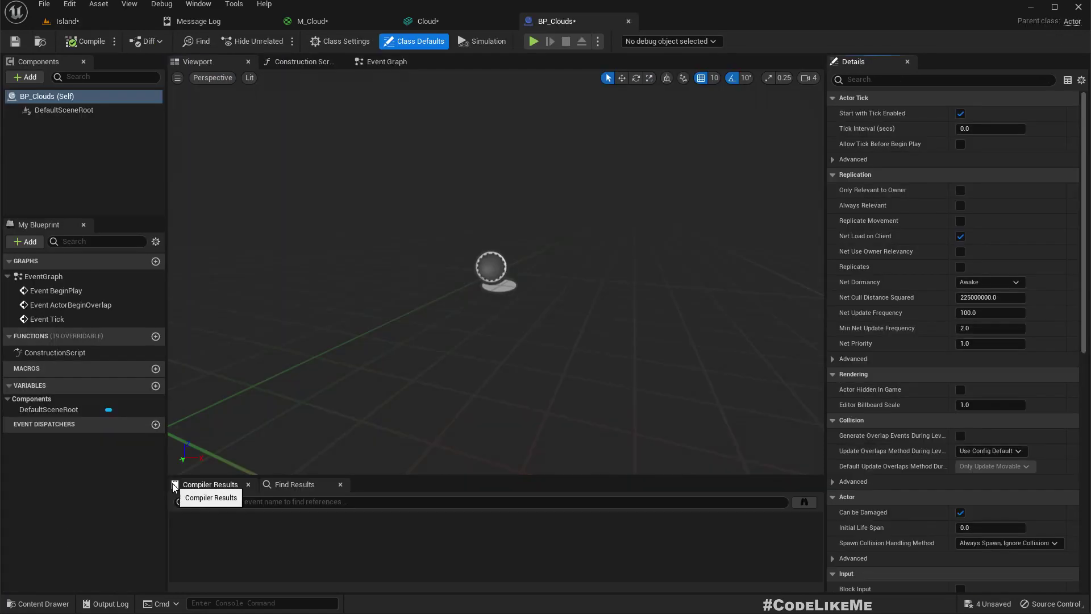
left_click(45, 41)
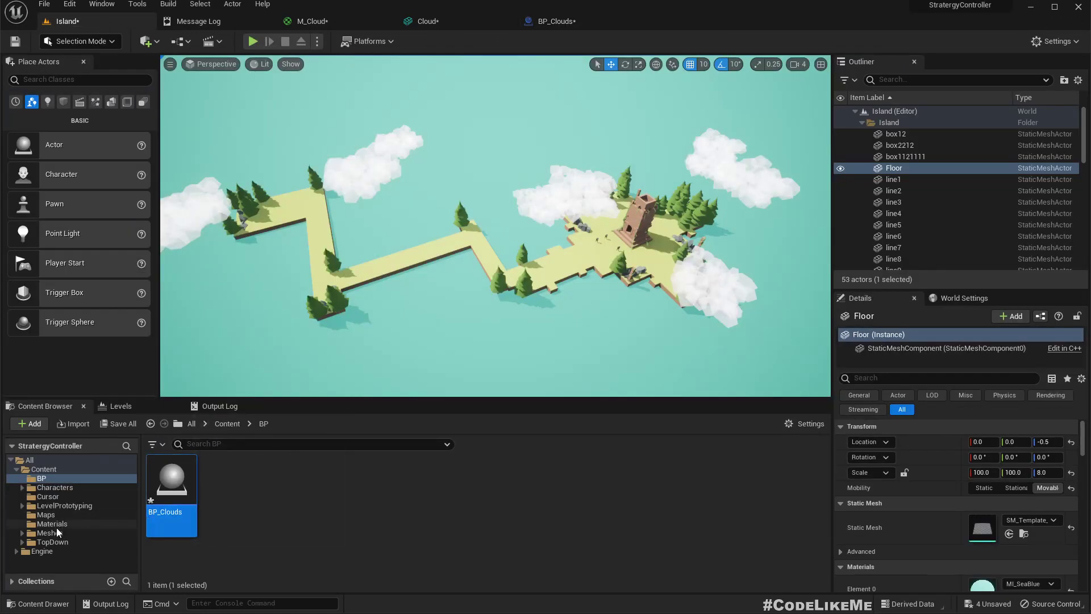
left_click(57, 533)
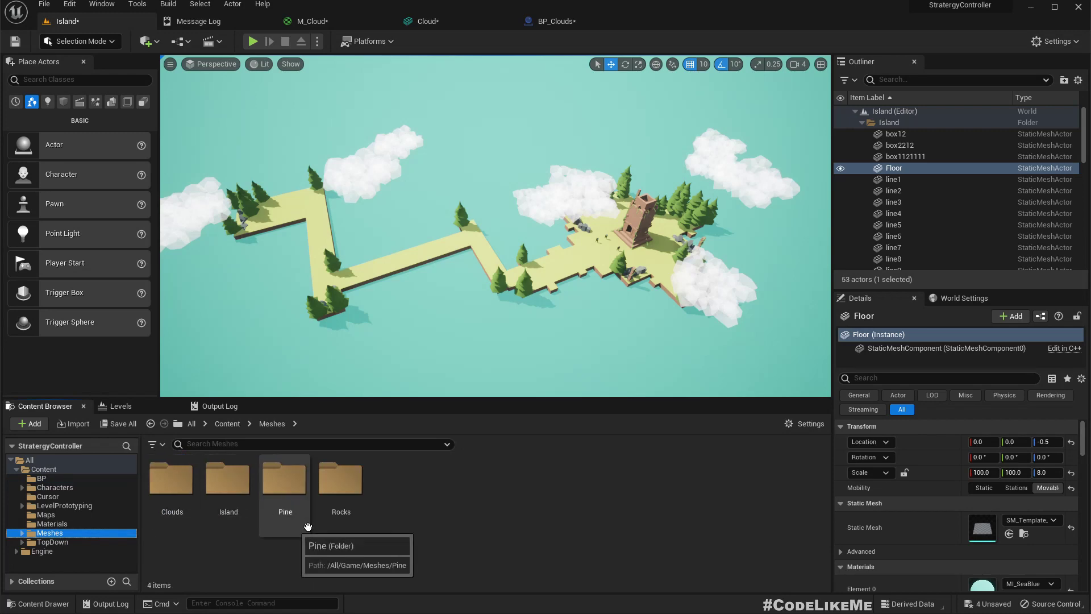
double_click(171, 480)
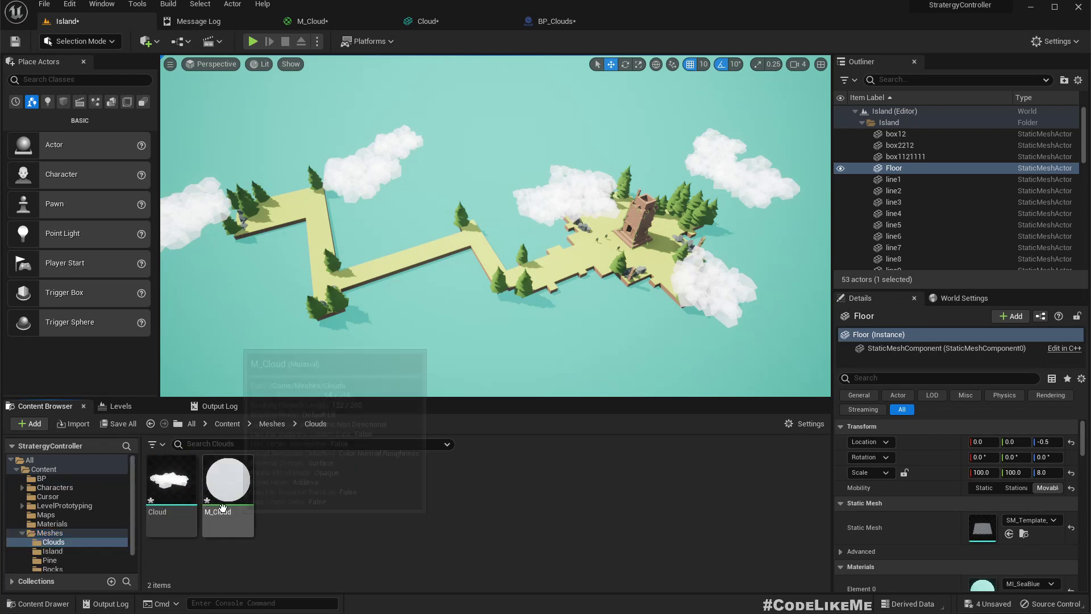
left_click_drag(171, 480, 35, 111)
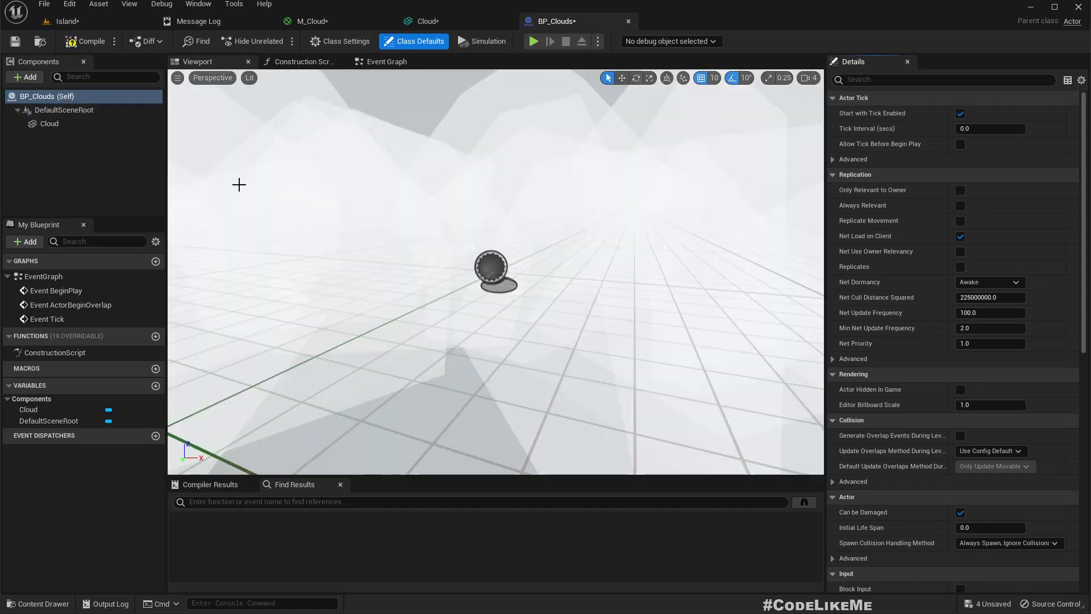
Step: Duplicate the Cloud component, move the copy to about X 1000, Y -2360, and scale it uniformly to about 1.34
scroll(469, 261, "down", 3)
scroll(507, 275, "down", 4)
right_click_drag(506, 275, 507, 329)
key("s")
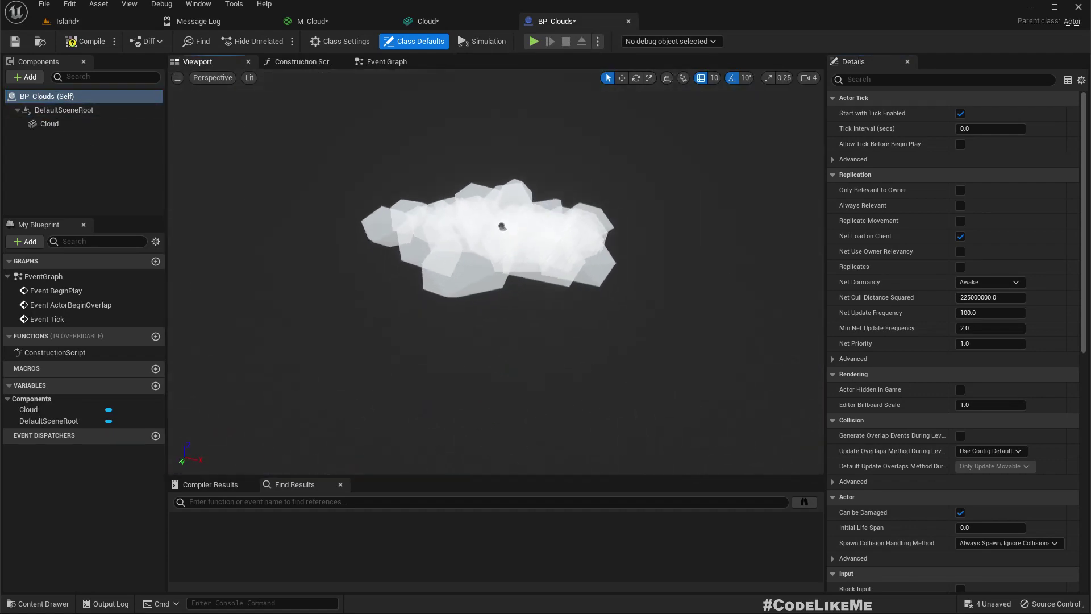
scroll(502, 227, "down", 4)
left_click(499, 293)
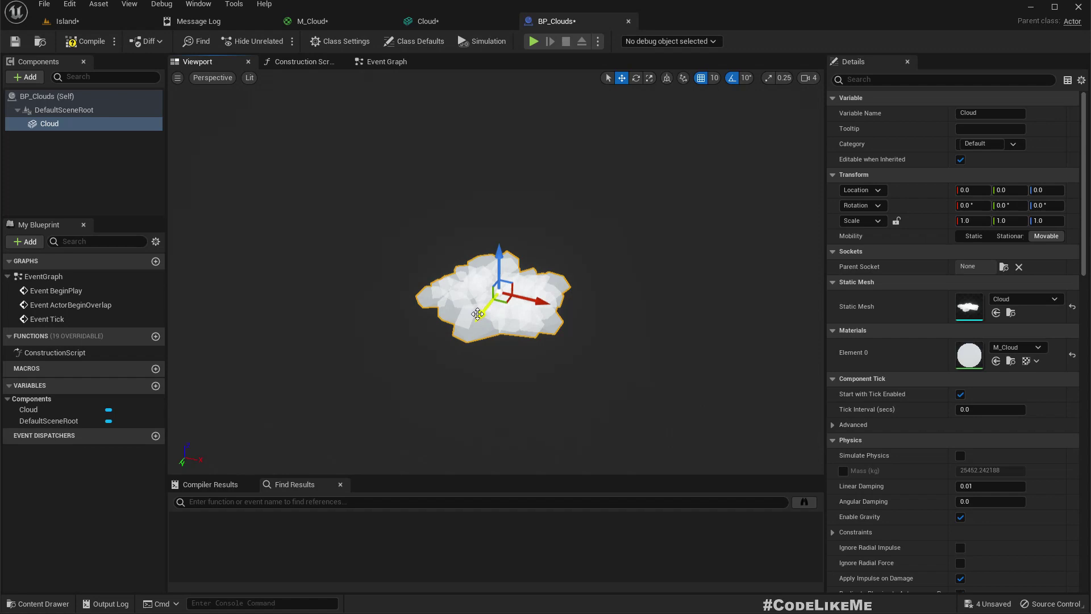
mouse_move(477, 314)
left_mouse_down()
mouse_move(483, 287)
mouse_move(475, 294)
left_mouse_up()
key("ctrl+z")
left_click(43, 124)
key("ctrl+d")
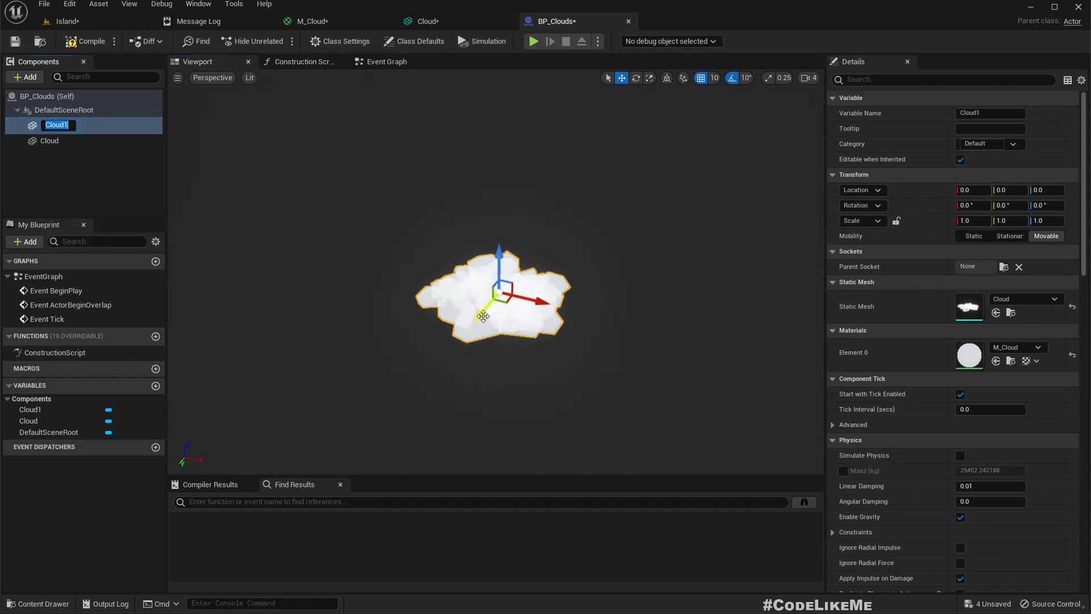
left_click_drag(491, 301, 642, 228)
key("r")
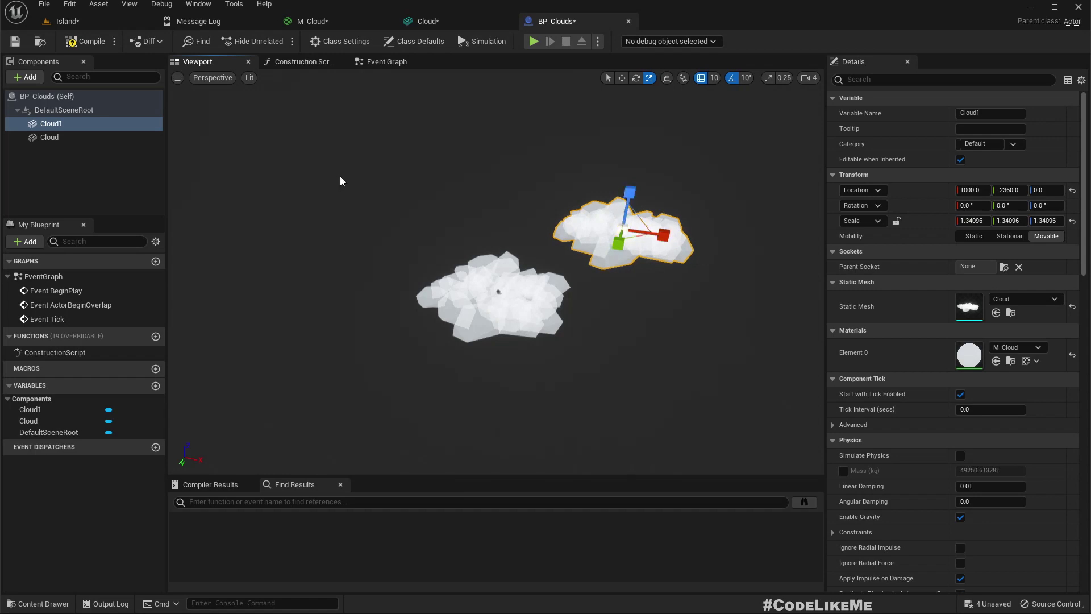
Step: Duplicate the original Cloud component again, move the copy to about X -2600, and rotate it 50° about Z
left_click(64, 135)
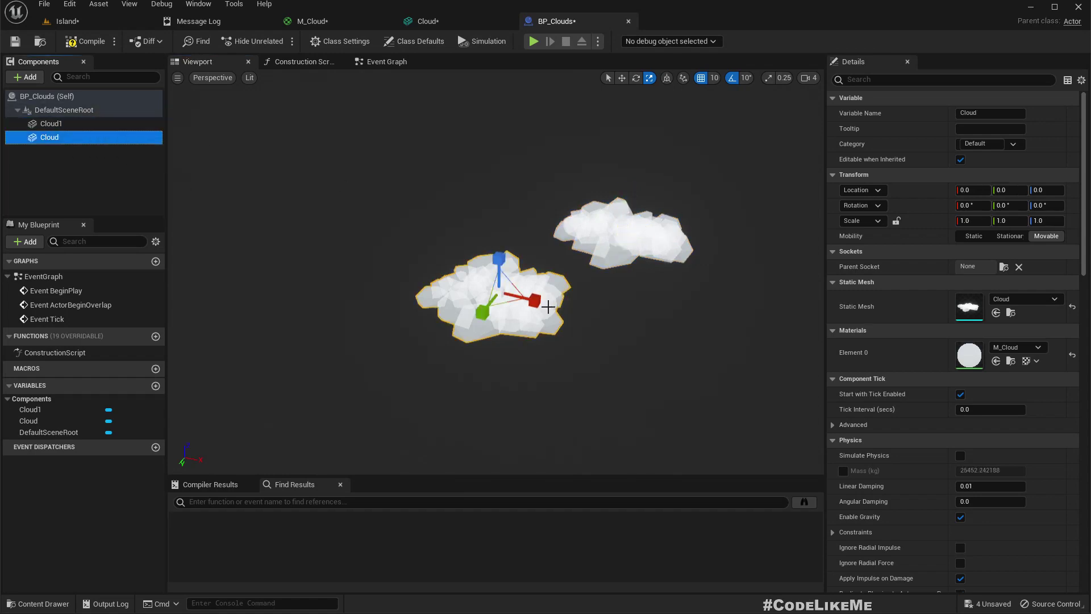
key("ctrl+d")
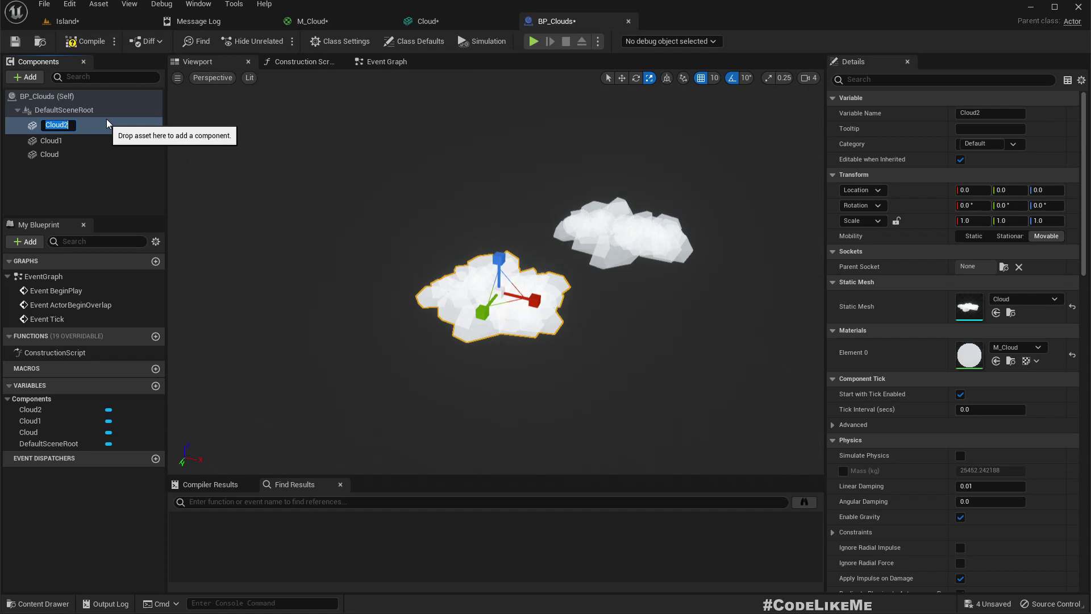
key("Return")
key("w")
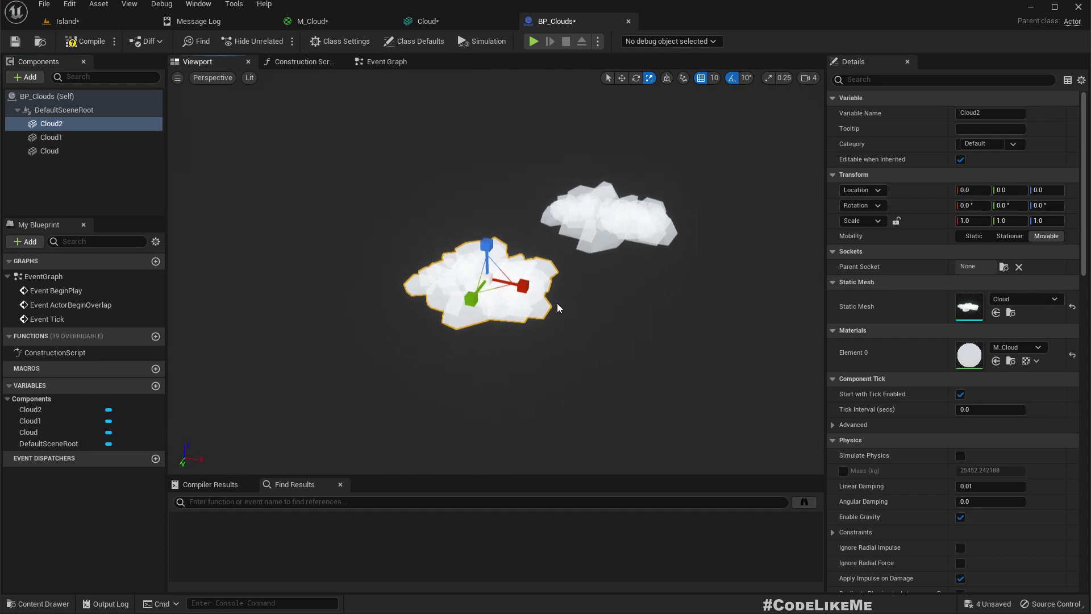
left_click_drag(489, 273, 318, 212)
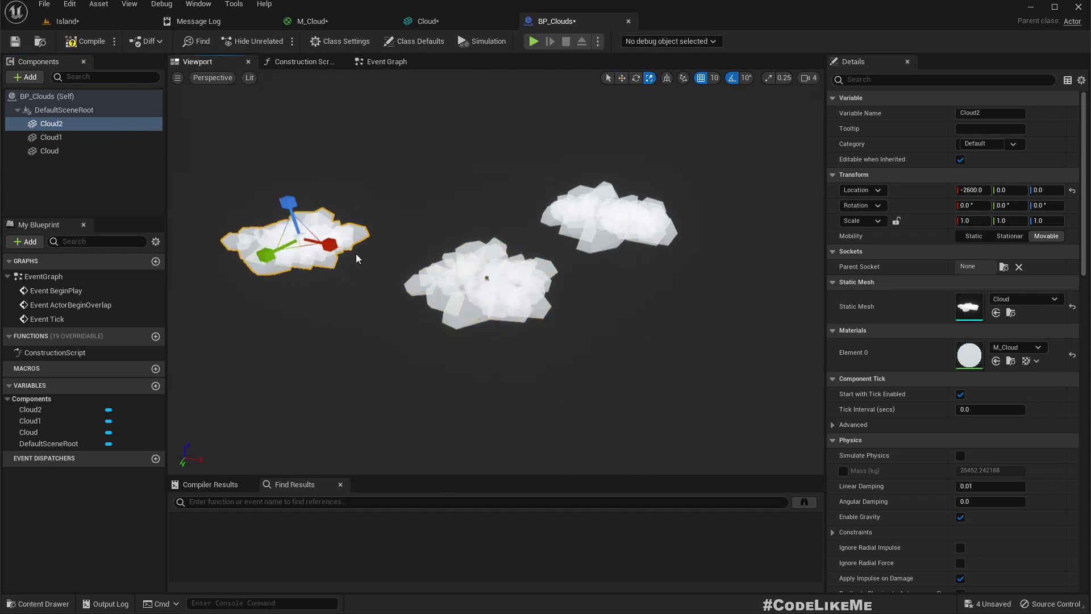
key("e")
left_click_drag(312, 251, 695, 244)
Step: Rotate the enlarged cloud, Cloud1, to -30° about Z and raise Cloud2 to about Z 300
left_click(647, 222)
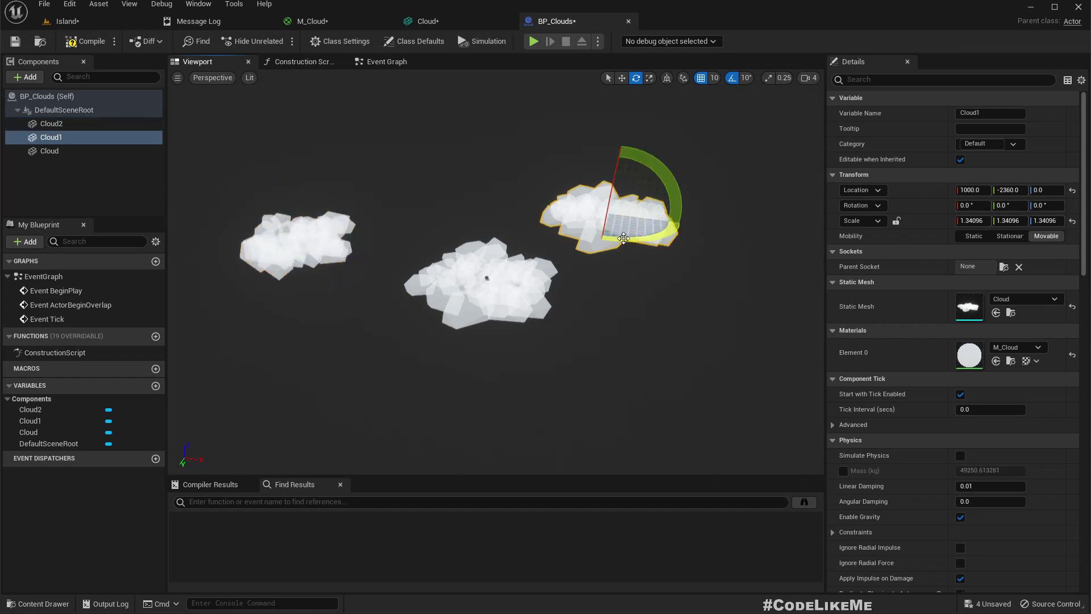
left_click_drag(624, 239, 620, 310)
right_click_drag(620, 309, 591, 321)
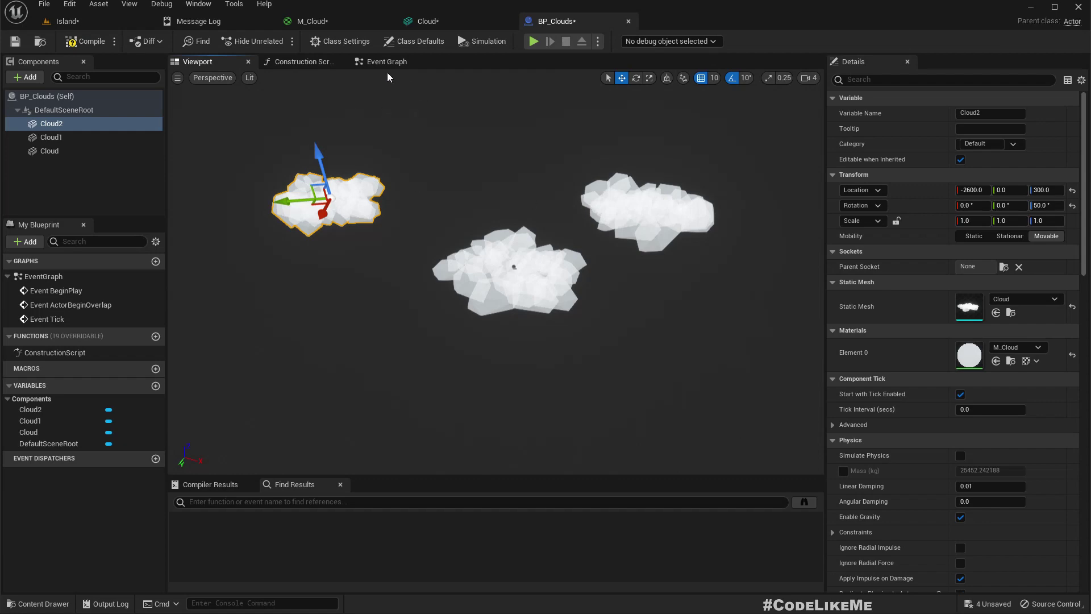
Step: Open the Event Graph of BP_Clouds and bring up the available actions for Event Tick's execution output
left_click(386, 61)
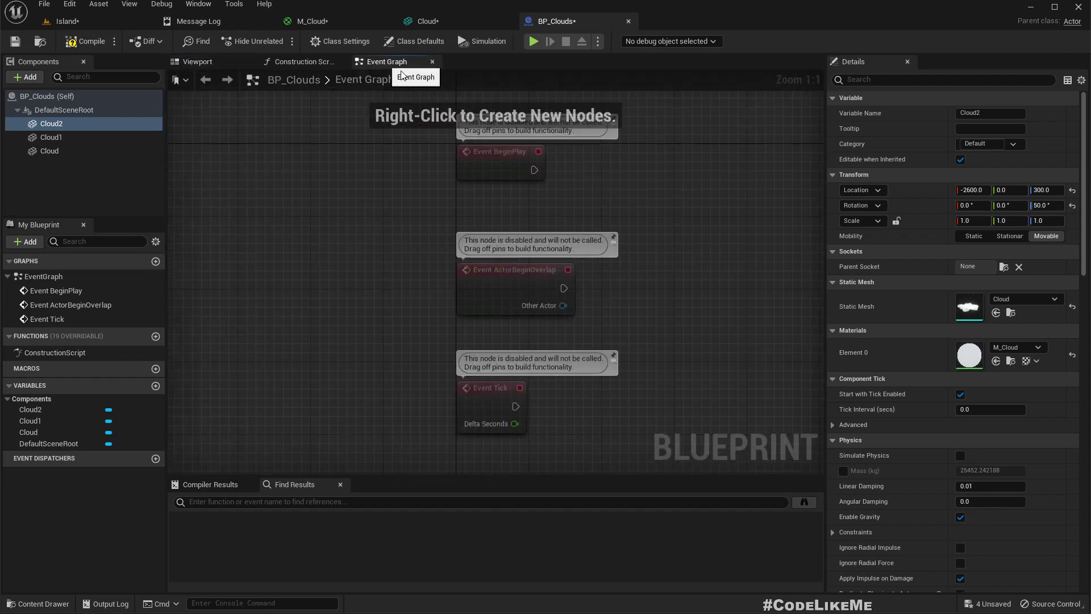
right_click_drag(656, 423, 531, 260)
left_click_drag(431, 255, 562, 253)
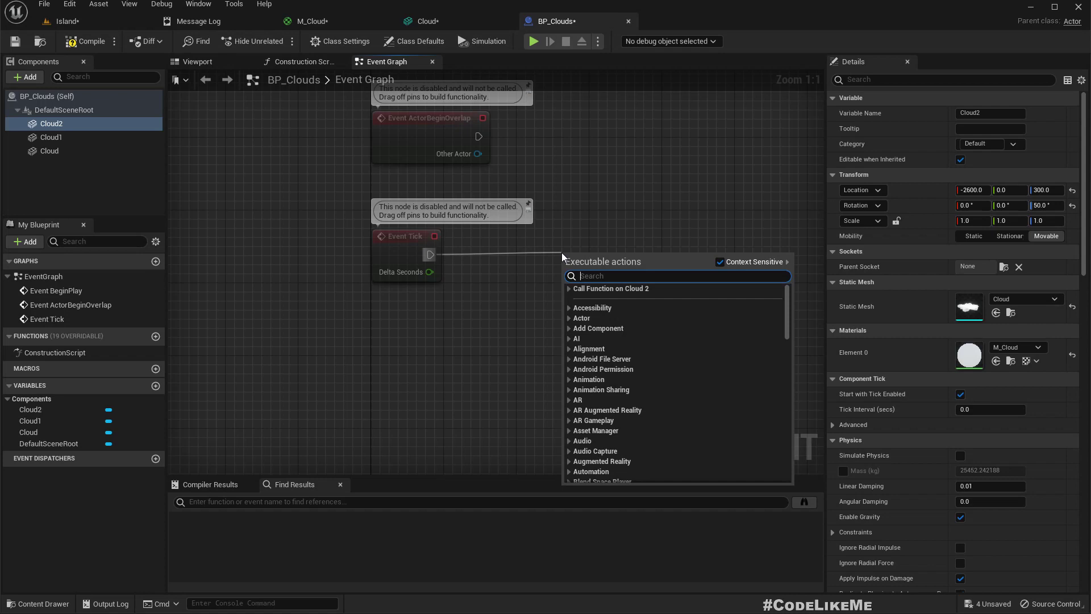
left_click(350, 355)
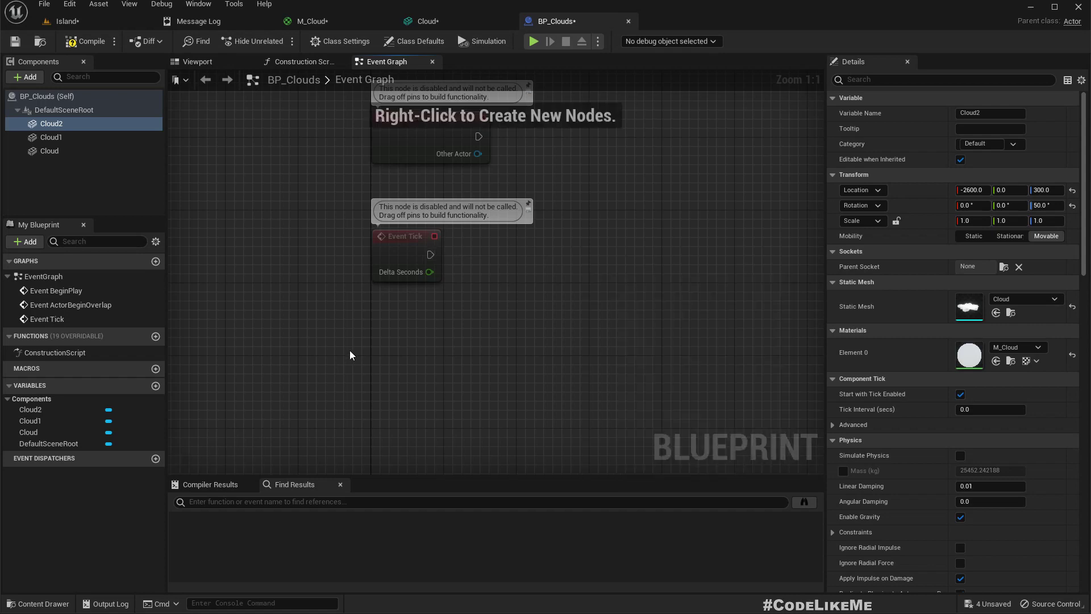
Step: Add a Set Actor Location node driven by Event Tick's execution output and place it beside the event
left_click_drag(431, 255, 565, 254)
type("set actor loc")
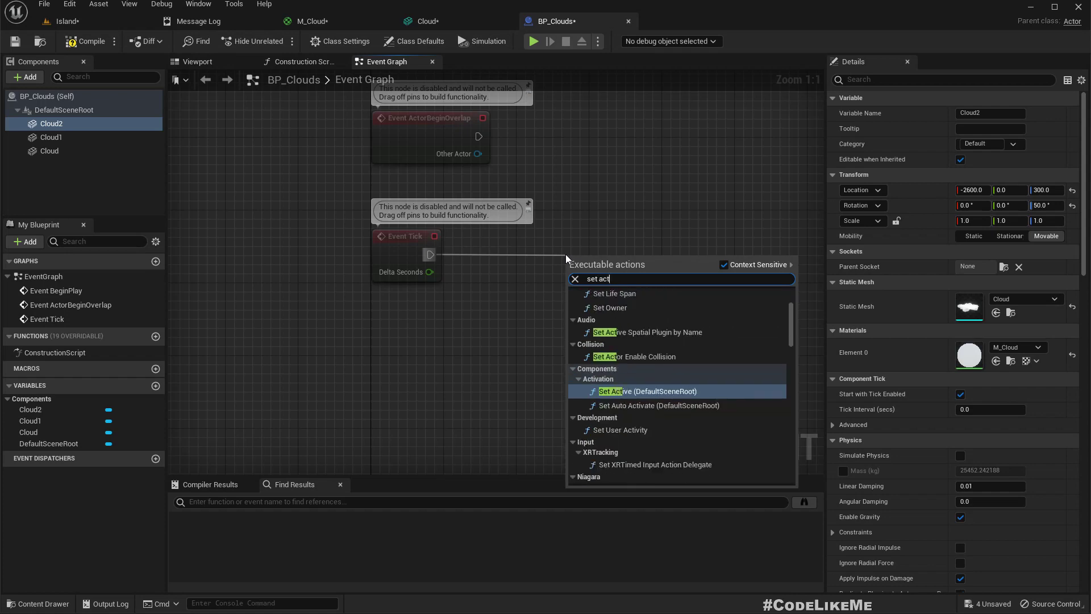
key("Down")
key("Down")
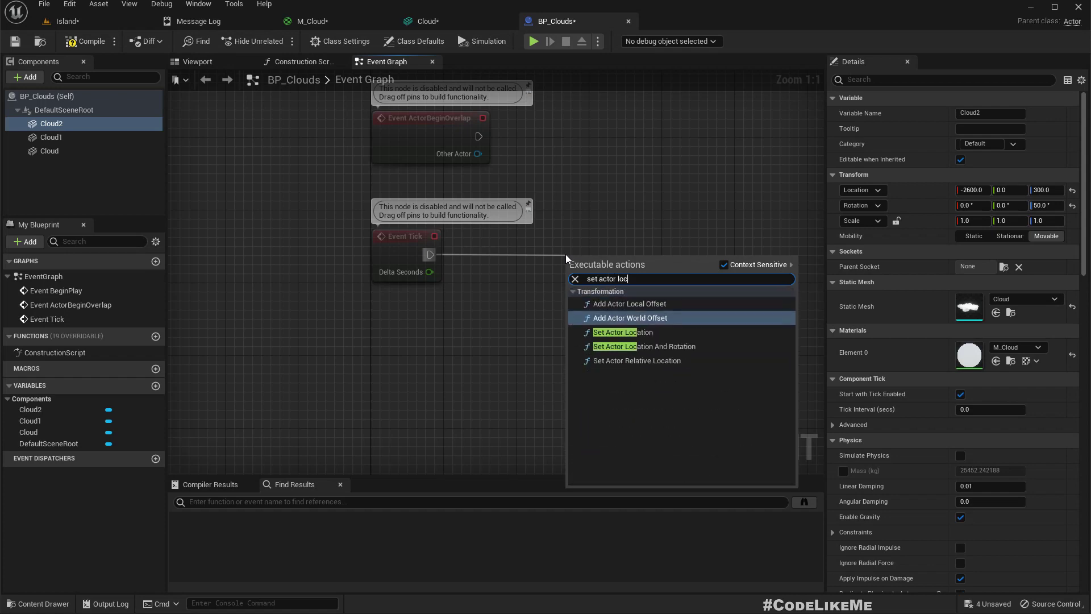
key("Return")
left_click_drag(619, 279, 673, 251)
right_click_drag(430, 368, 433, 325)
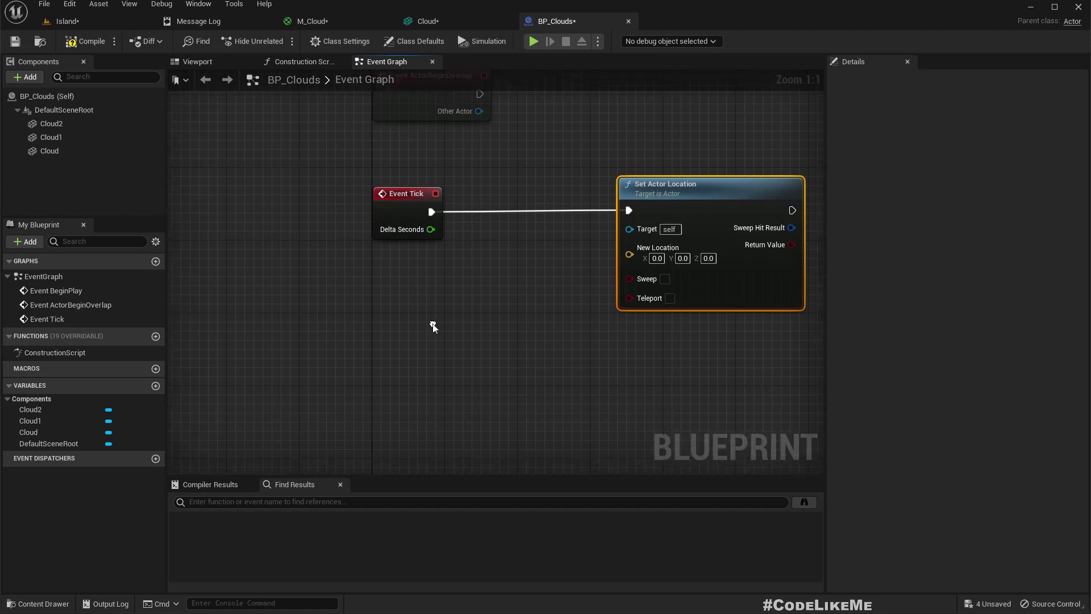
Step: Add a Get Actor Location node targeting self below Event Tick
right_click(390, 307)
type("get actor loca")
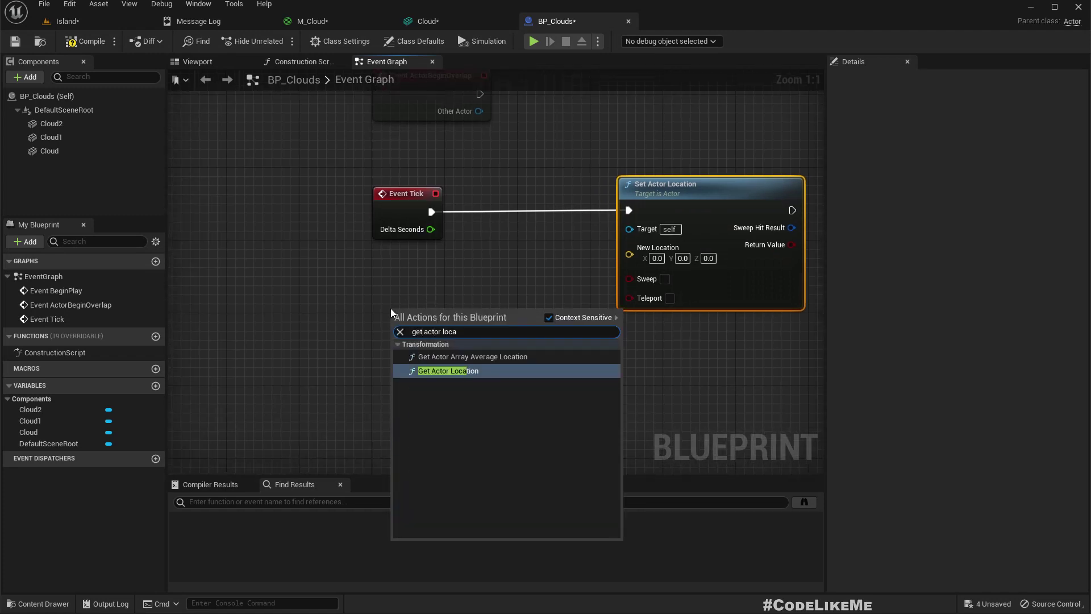
key("Return")
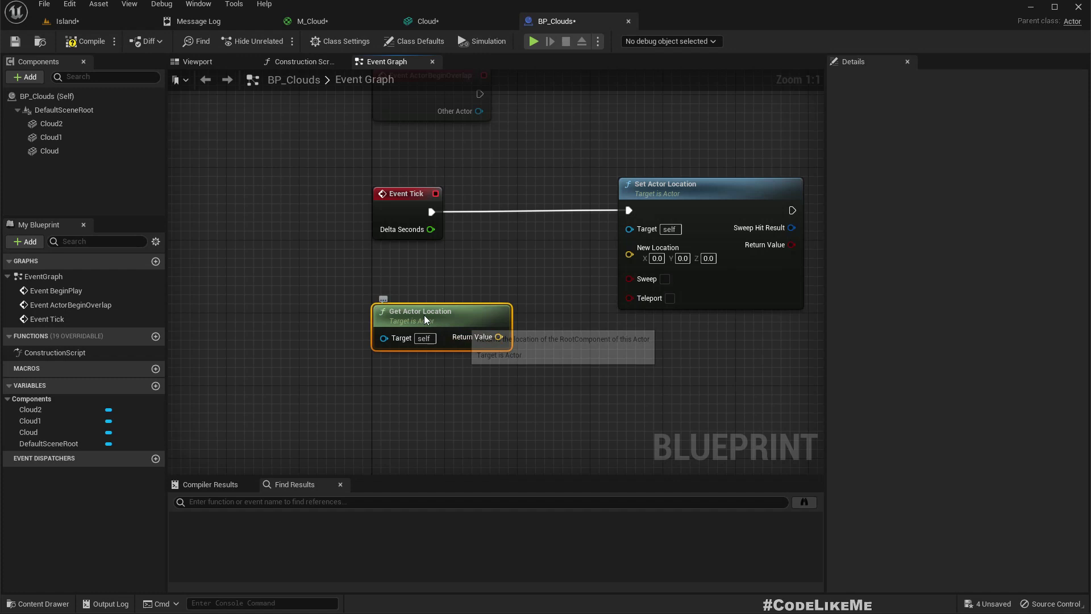
Step: Feed the Get Actor Location return value into a vector Add node and connect its sum to Set Actor Location's New Location
left_click_drag(425, 319, 500, 354)
type("+")
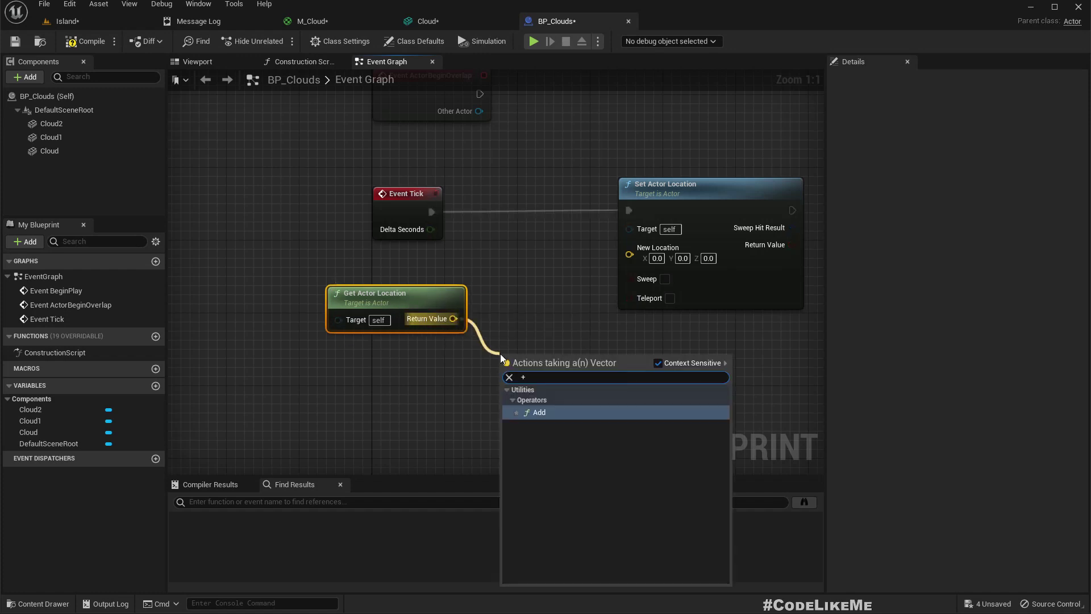
key("Return")
right_click_drag(500, 344, 370, 341)
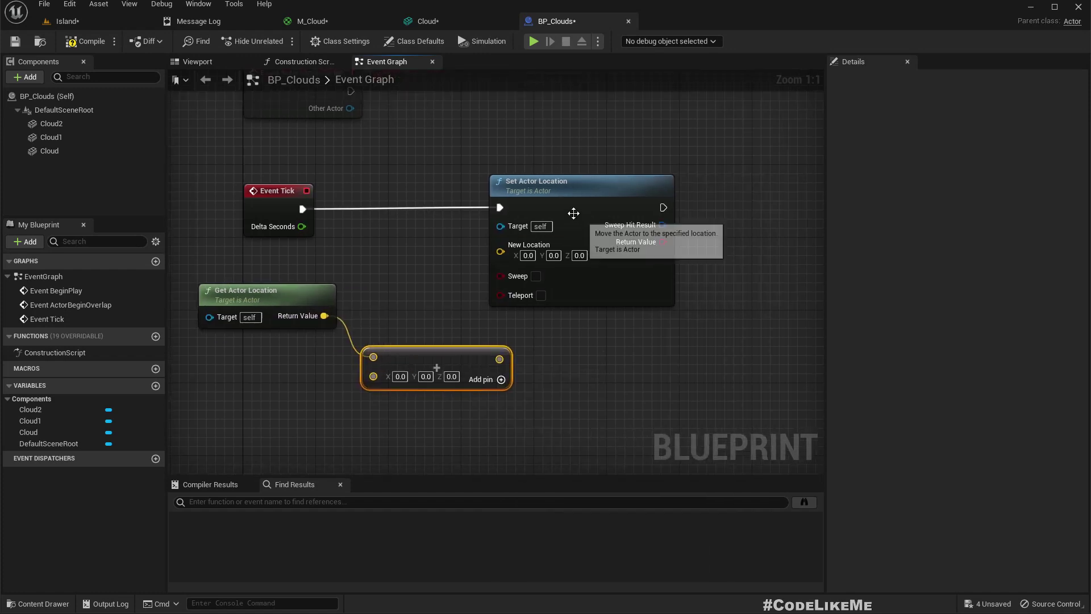
left_click_drag(573, 213, 664, 213)
left_click_drag(499, 359, 608, 250)
Step: Promote the Add node's second vector input to a variable named Velocity
right_click(376, 381)
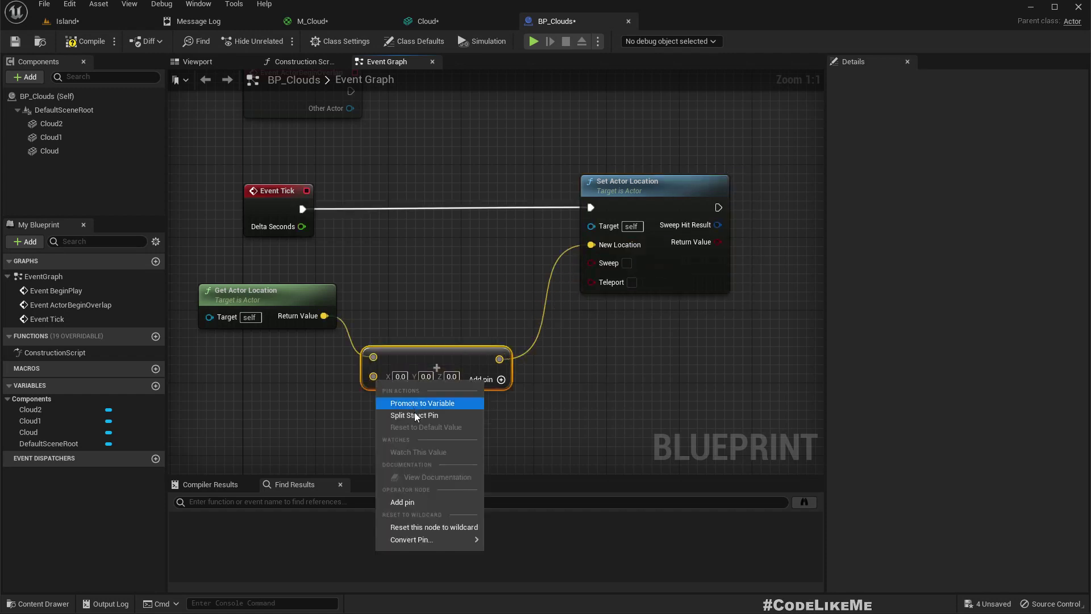
key("Escape")
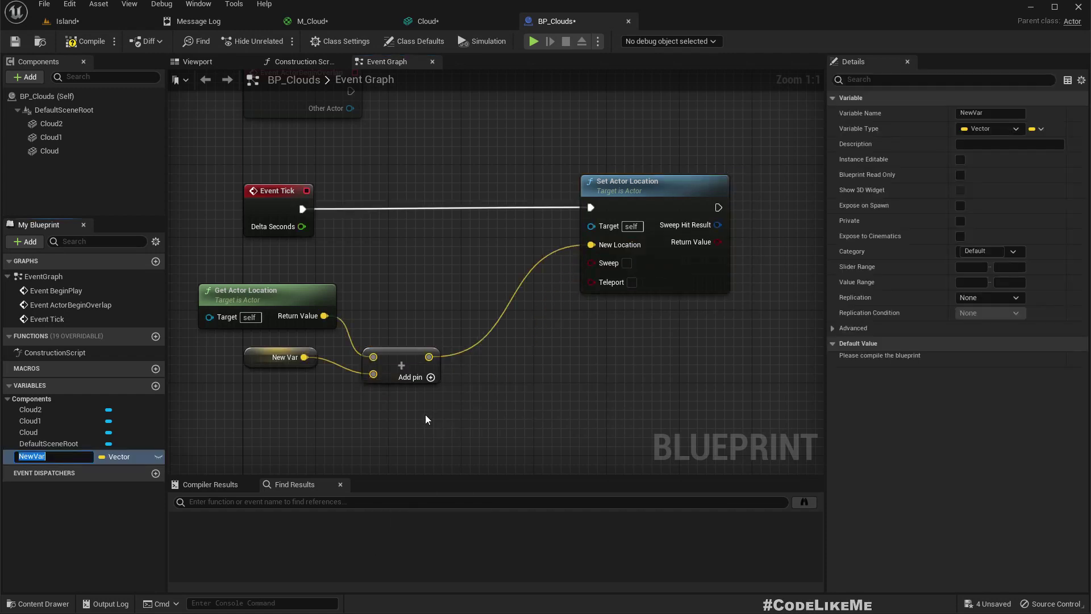
type("Velocity")
key("Return")
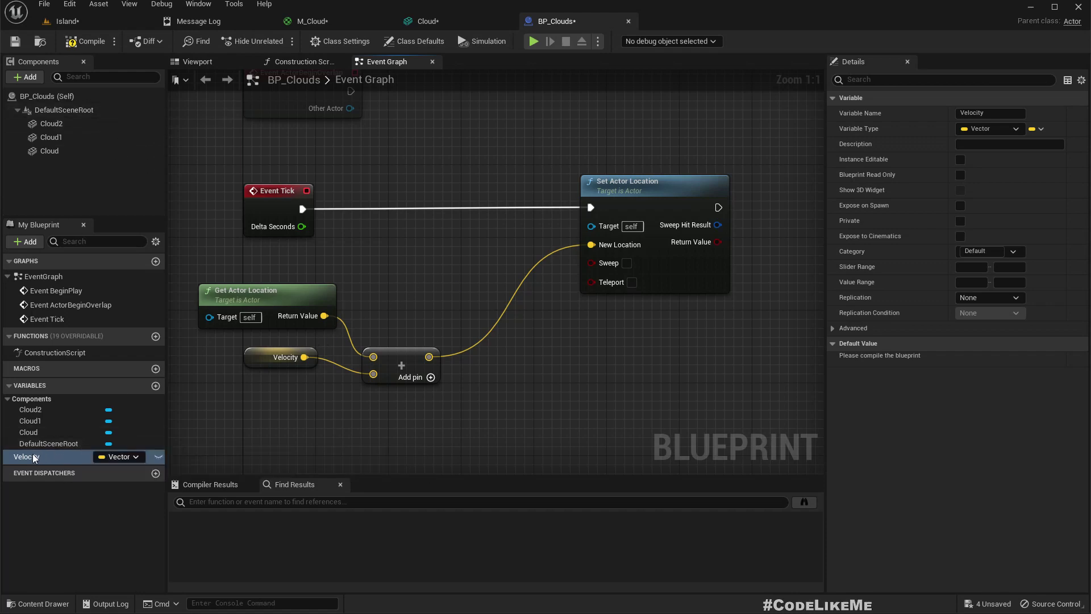
Step: Compile BP_Clouds, set the Velocity variable's default Y to 0.01, and compile again
left_click(88, 43)
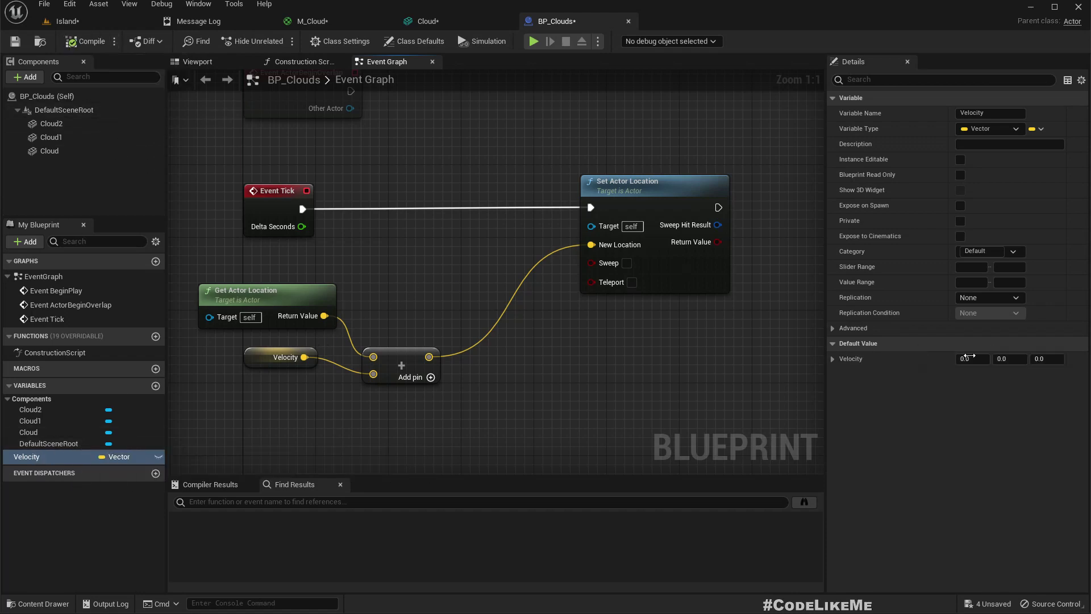
left_click(965, 359)
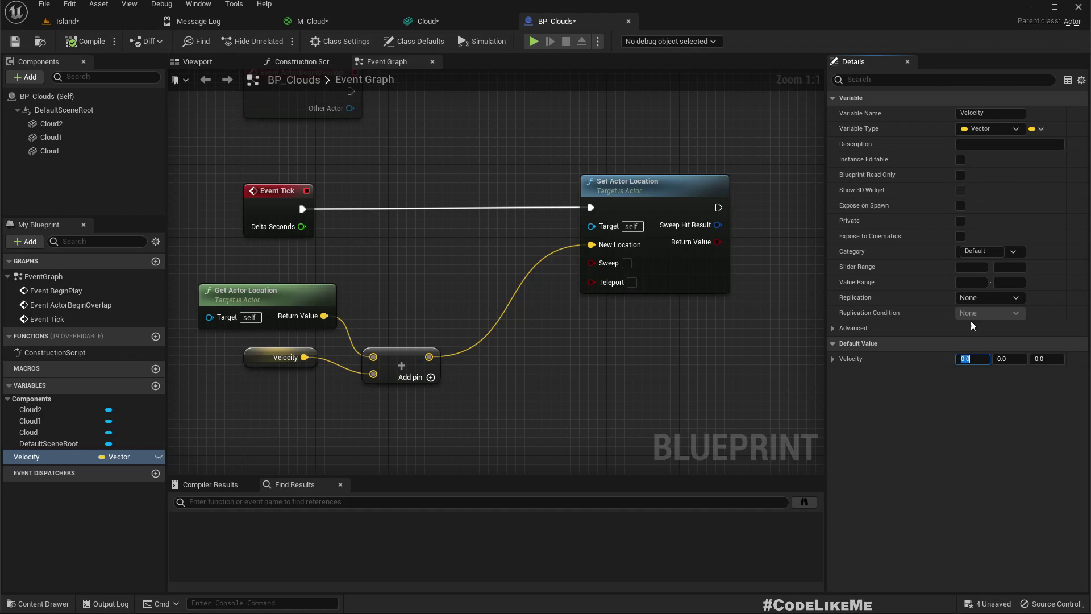
left_click(65, 21)
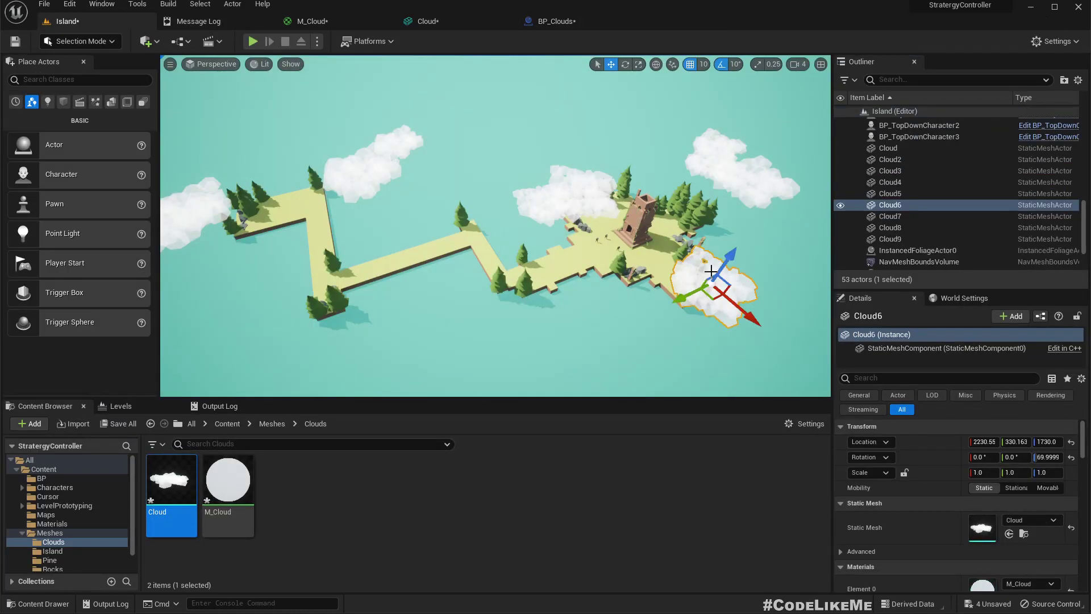
left_click(556, 21)
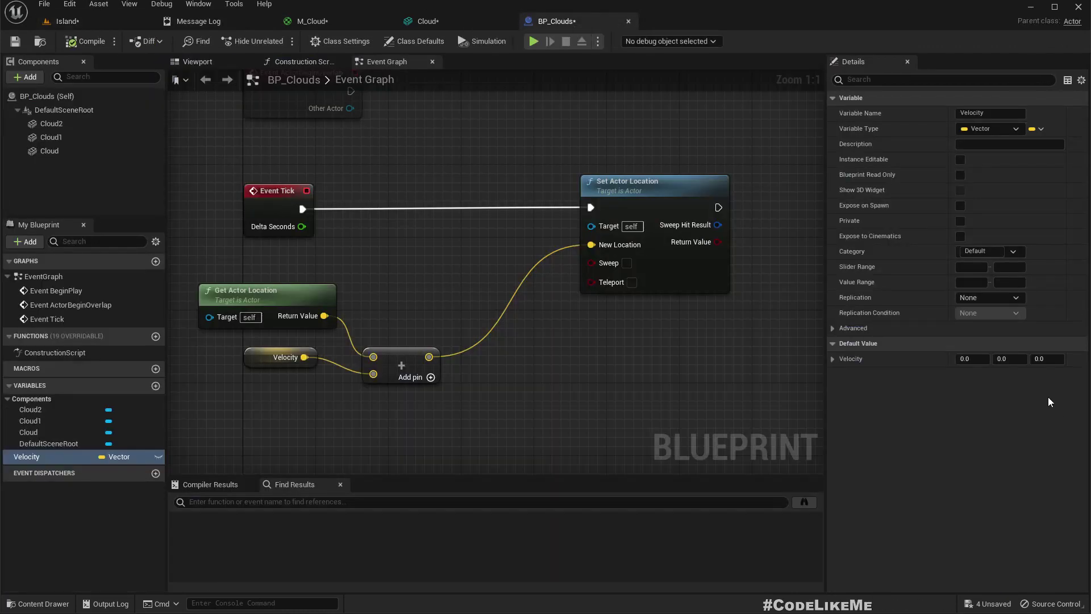
left_click(964, 359)
key("Tab")
type("0.01")
left_click(90, 47)
Step: Place a BP_Clouds actor from the BP folder above the path in the Island level
left_click(64, 24)
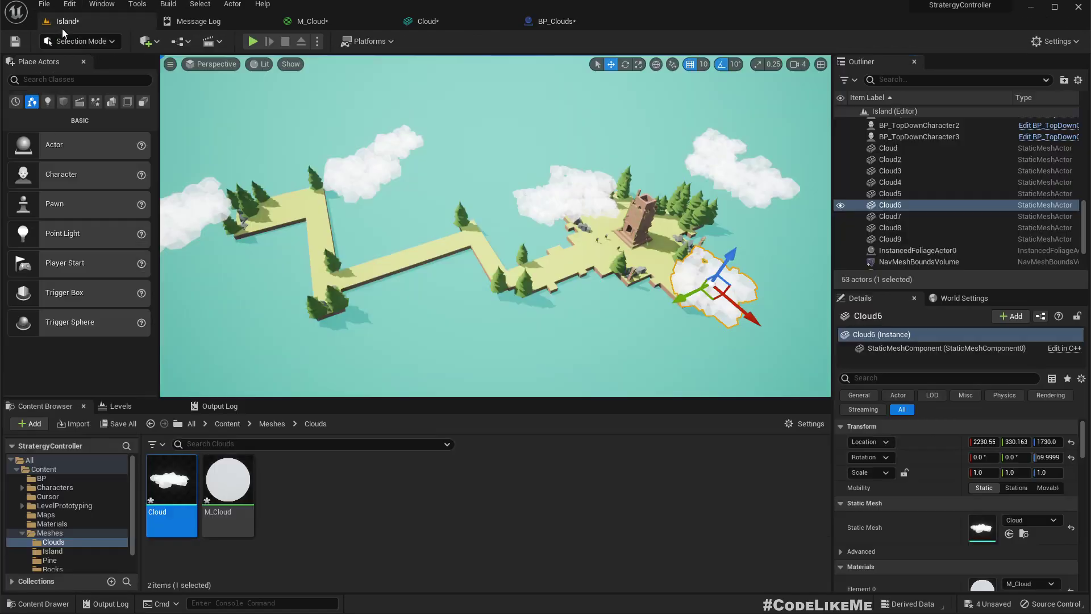
left_click_drag(170, 491, 522, 192)
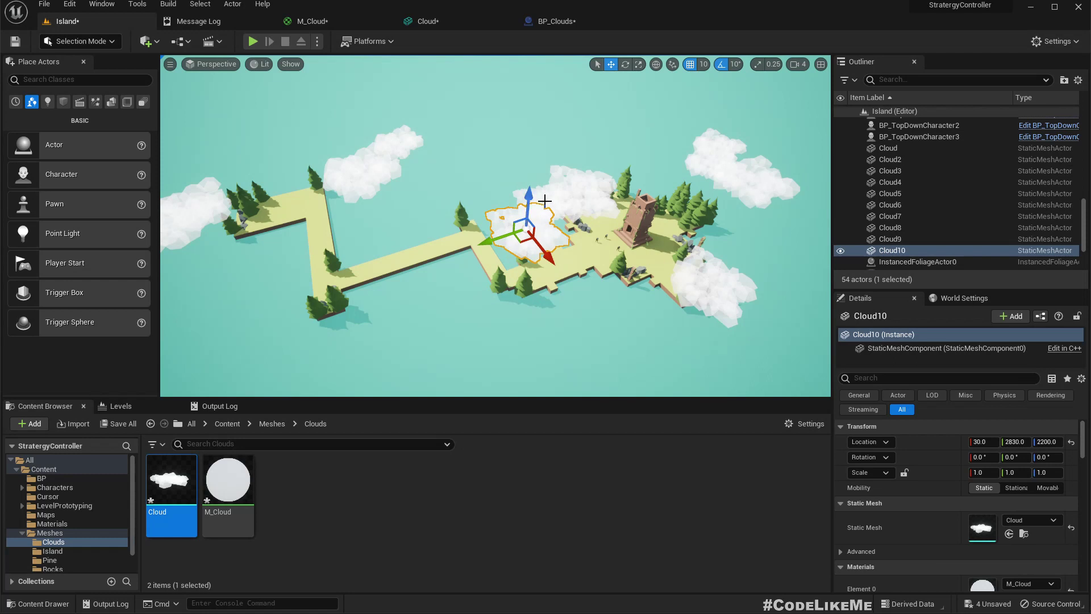
key("Delete")
left_click(42, 477)
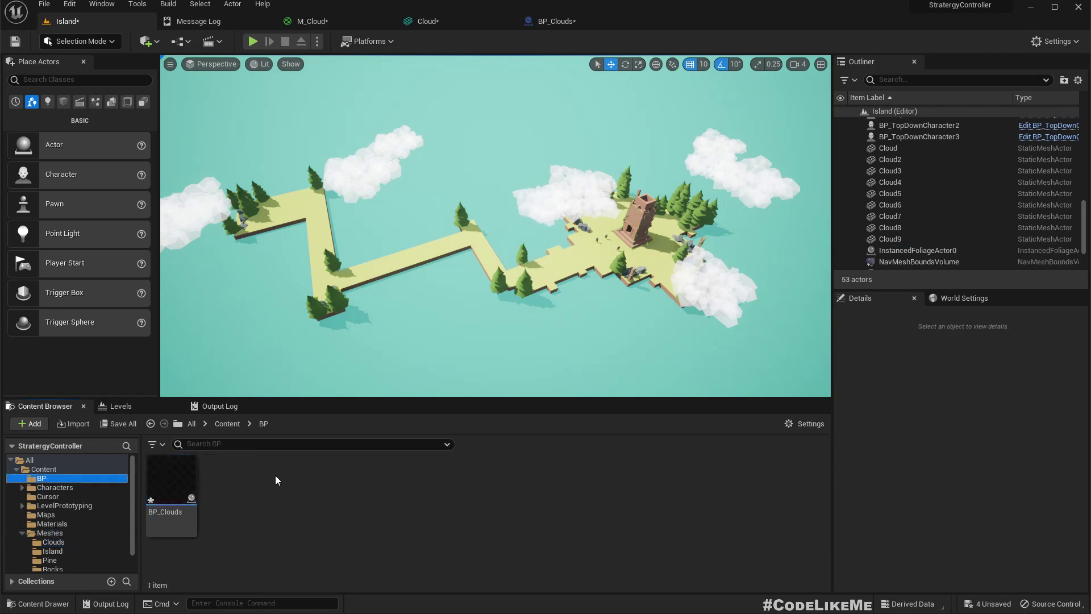
left_click_drag(171, 483, 455, 165)
mouse_move(522, 281)
right_mouse_down()
mouse_move(540, 293)
mouse_move(538, 282)
right_mouse_up()
Step: Play the Island level in the full-screen viewport to check the placed clouds, and stop the session
key("F11")
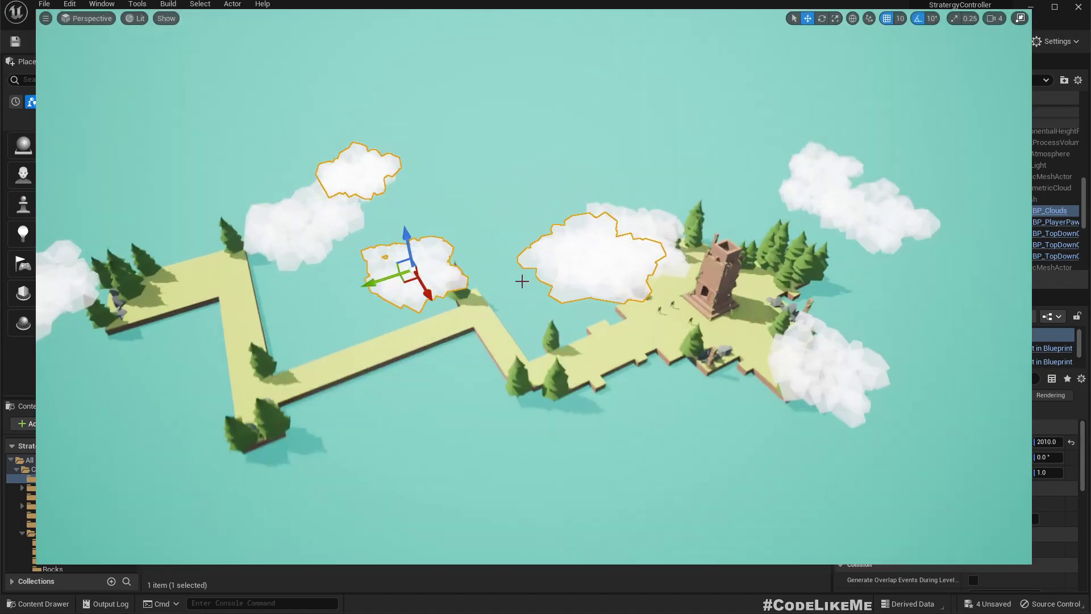
key("alt+p")
scroll(585, 271, "down", 5)
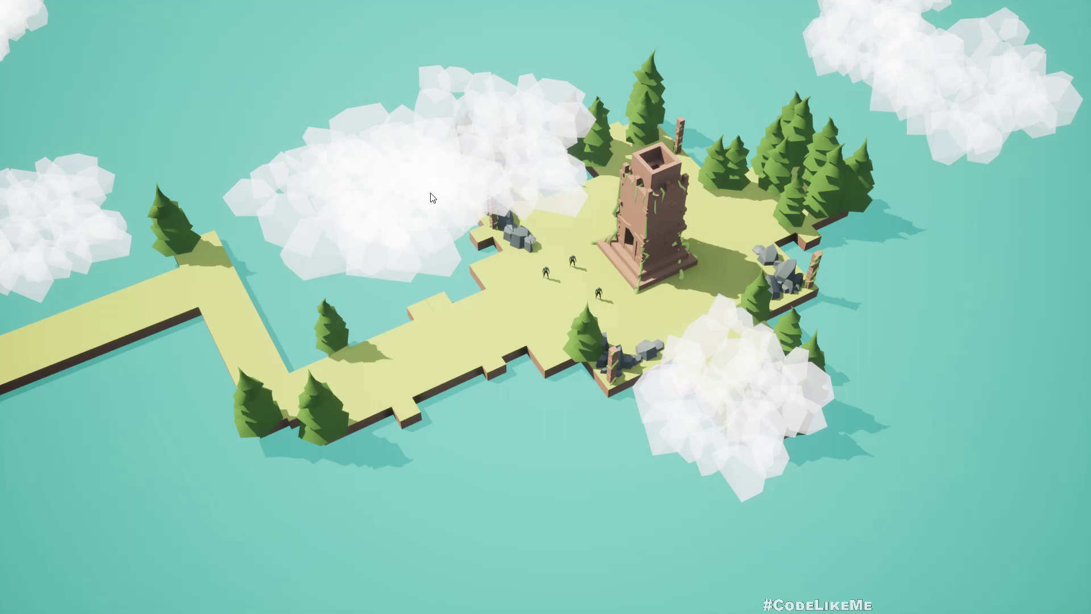
key("Escape")
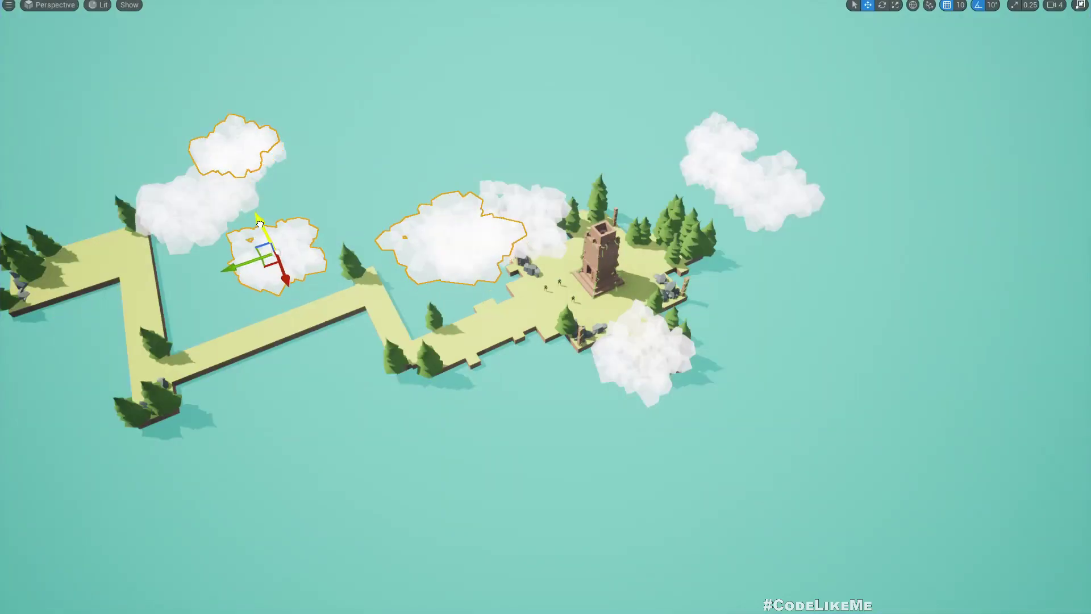
Step: Raise the placed BP_Clouds actor to about Z 2220, and set Velocity's default Y to 1.0 before returning to the Island level
left_click_drag(260, 224, 259, 221)
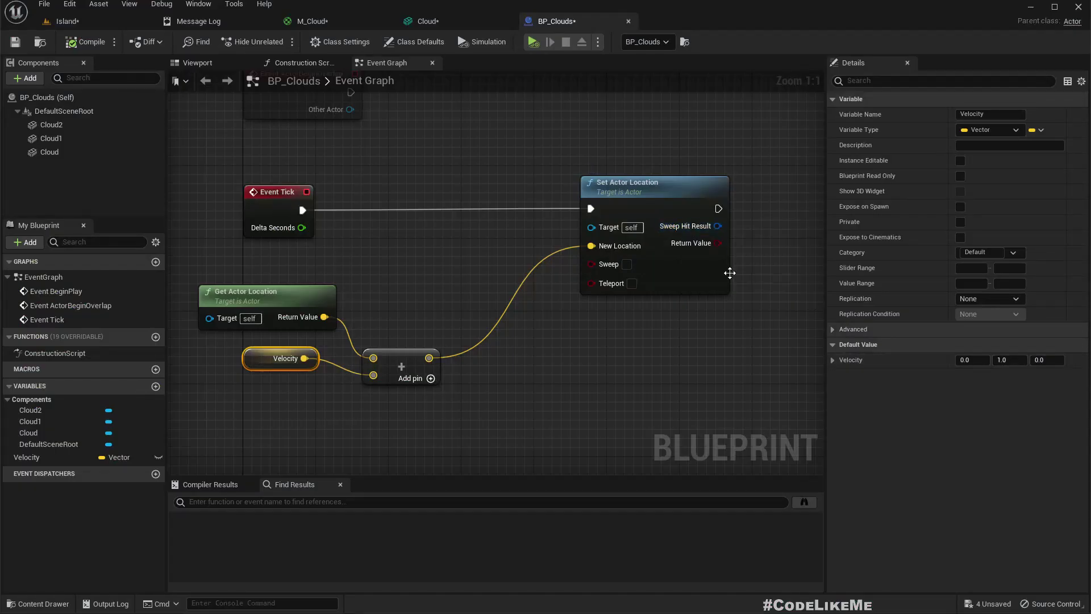
left_click(105, 25)
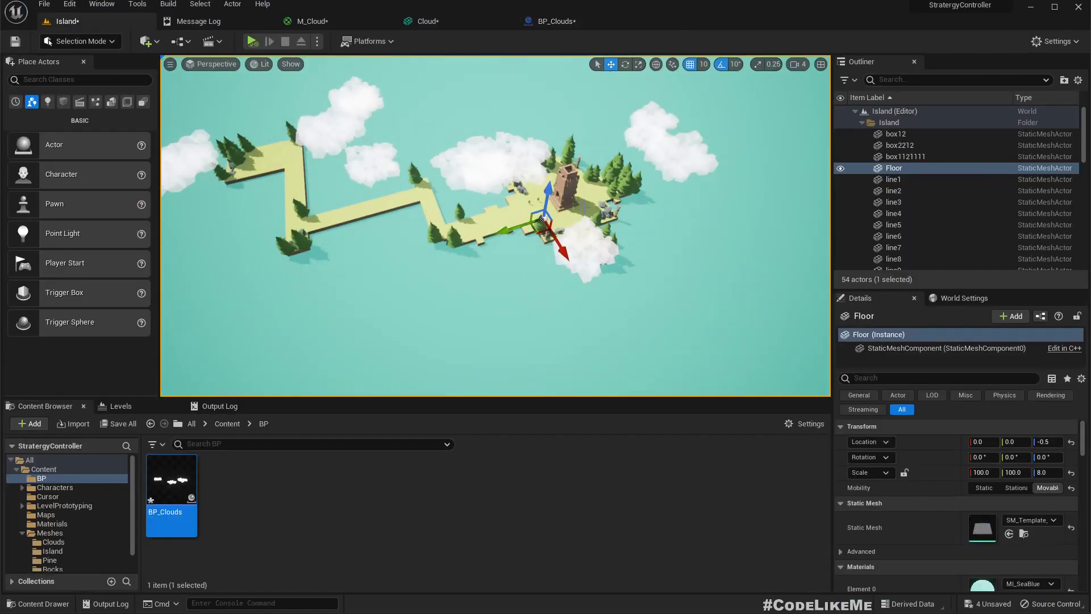
Step: Play the level in Selected Viewport mode to examine how the BP_Clouds actor drifts, and stop the session
key("F11")
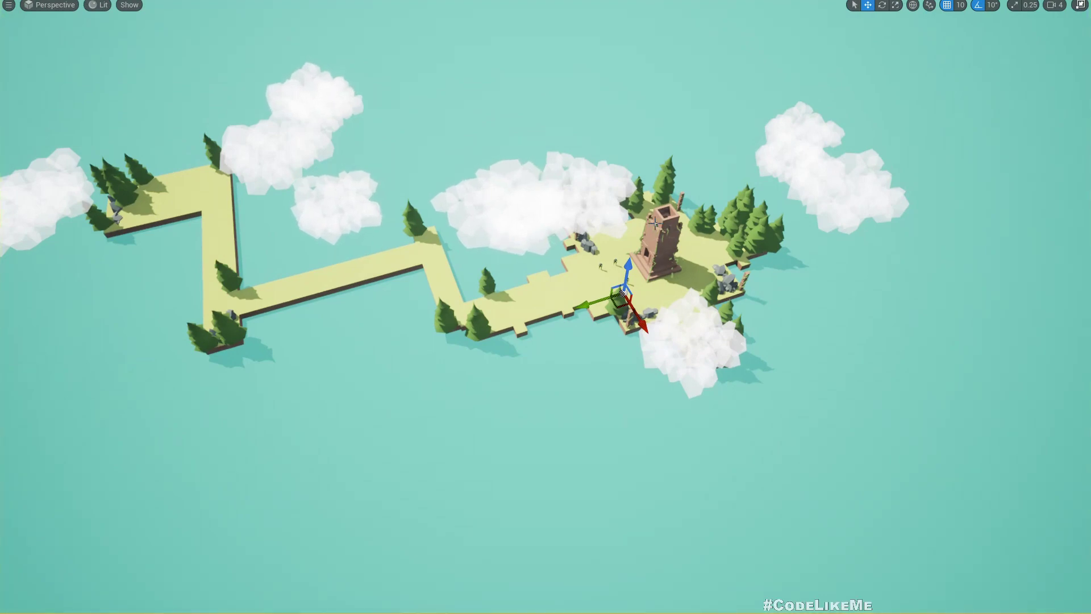
scroll(656, 223, "down", 4)
key("F11")
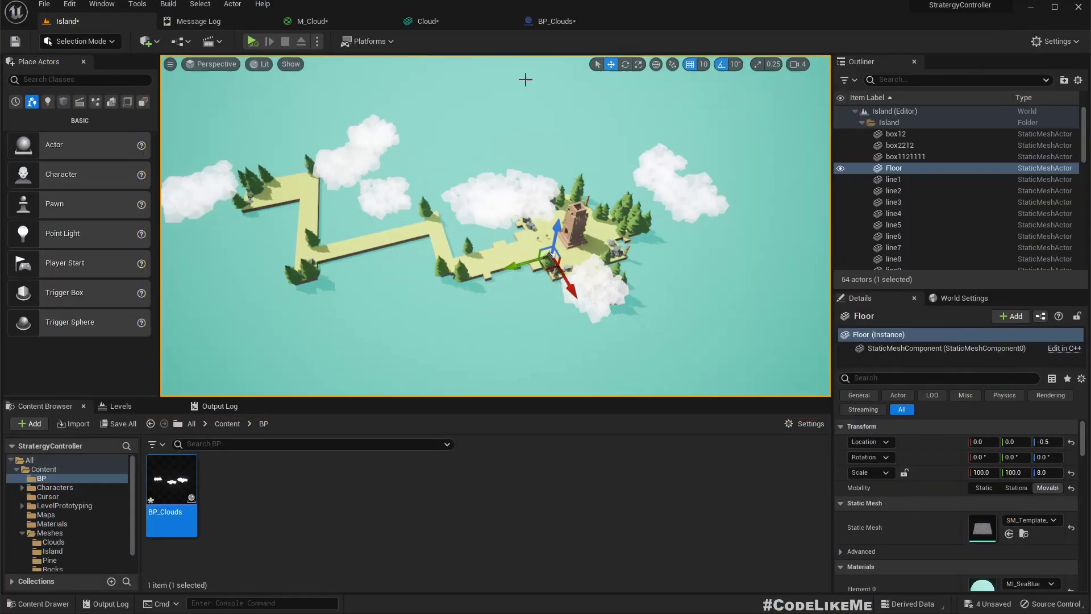
left_click(317, 41)
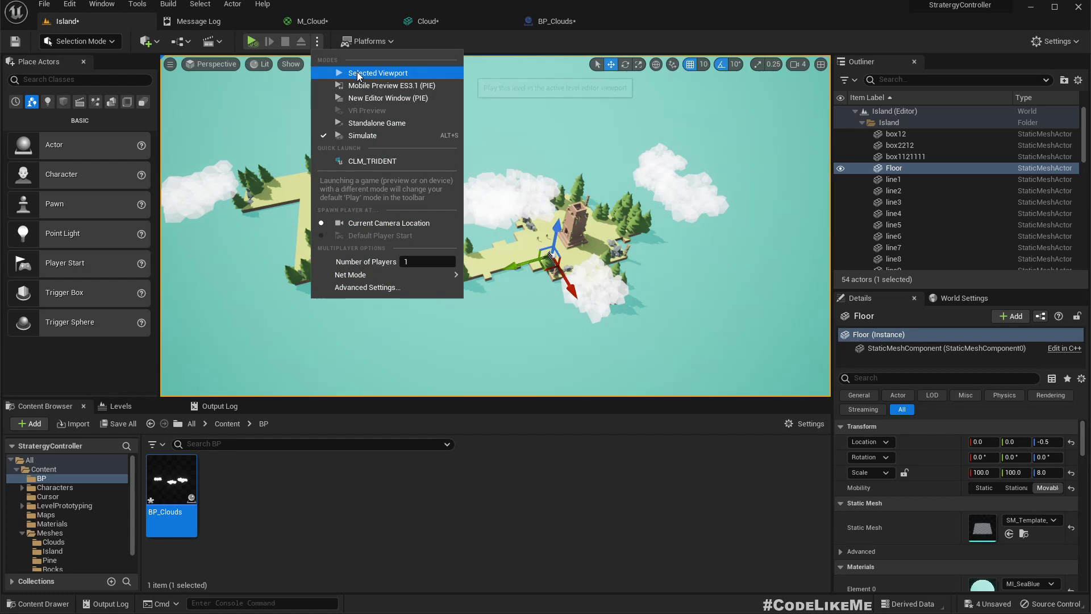
left_click(357, 71)
scroll(527, 307, "down", 5)
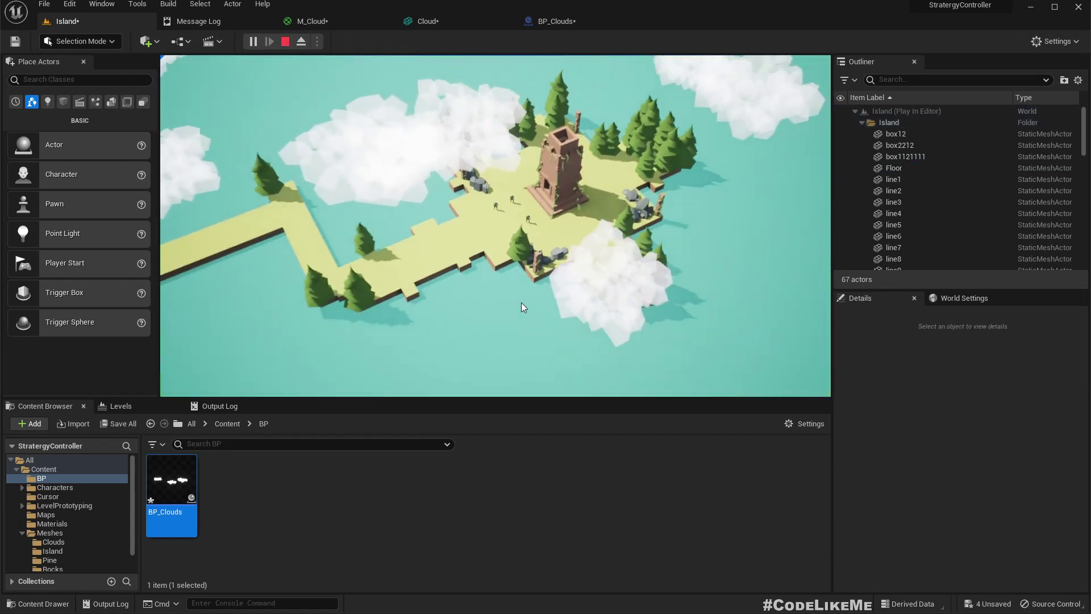
scroll(519, 203, "up", 3)
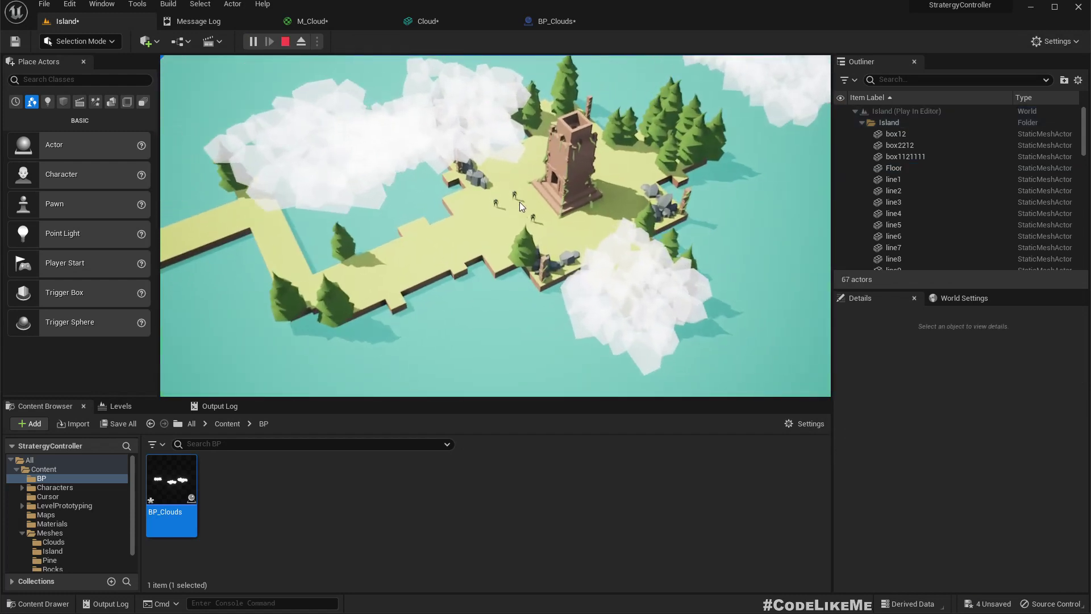
scroll(519, 203, "down", 1)
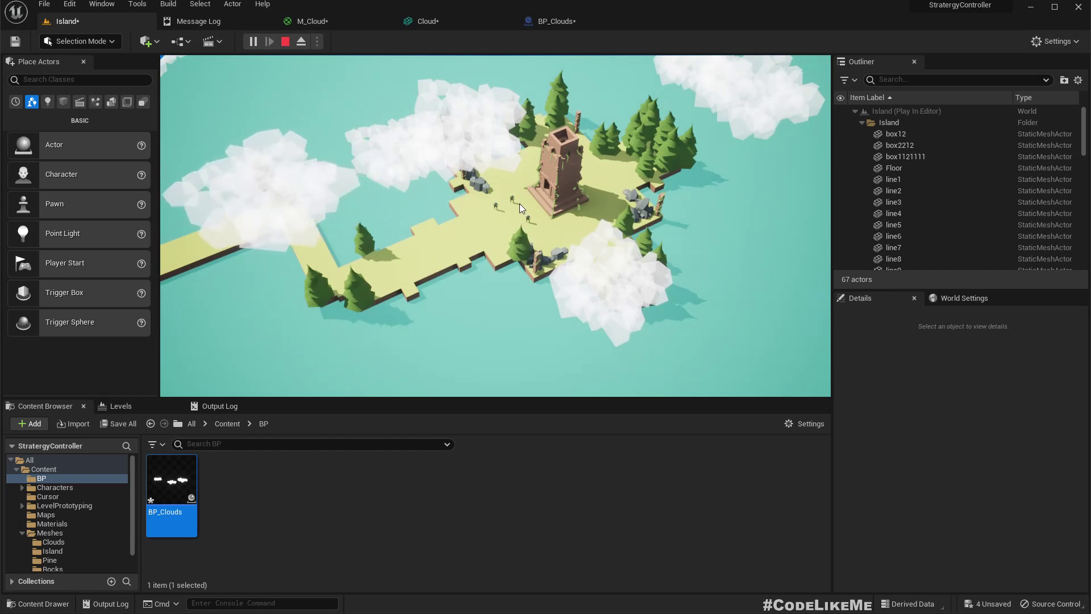
key("Escape")
Step: Try moving the BP_Clouds actor along Y to 12300, beyond the far end of the island path, and undo the move
right_click_drag(599, 221, 534, 193)
left_click(613, 213)
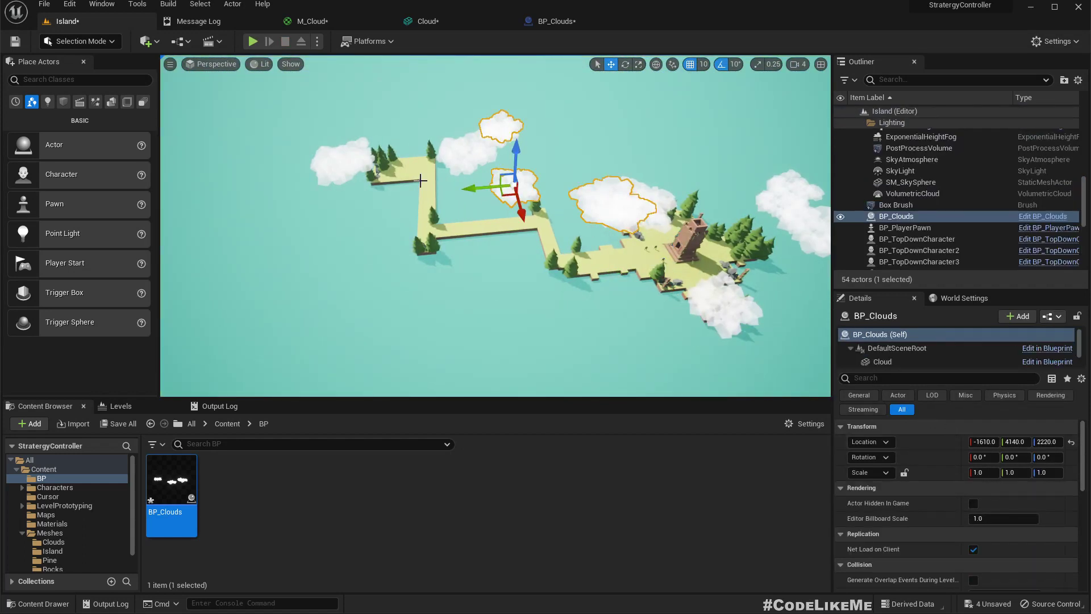
left_click_drag(478, 189, 161, 188)
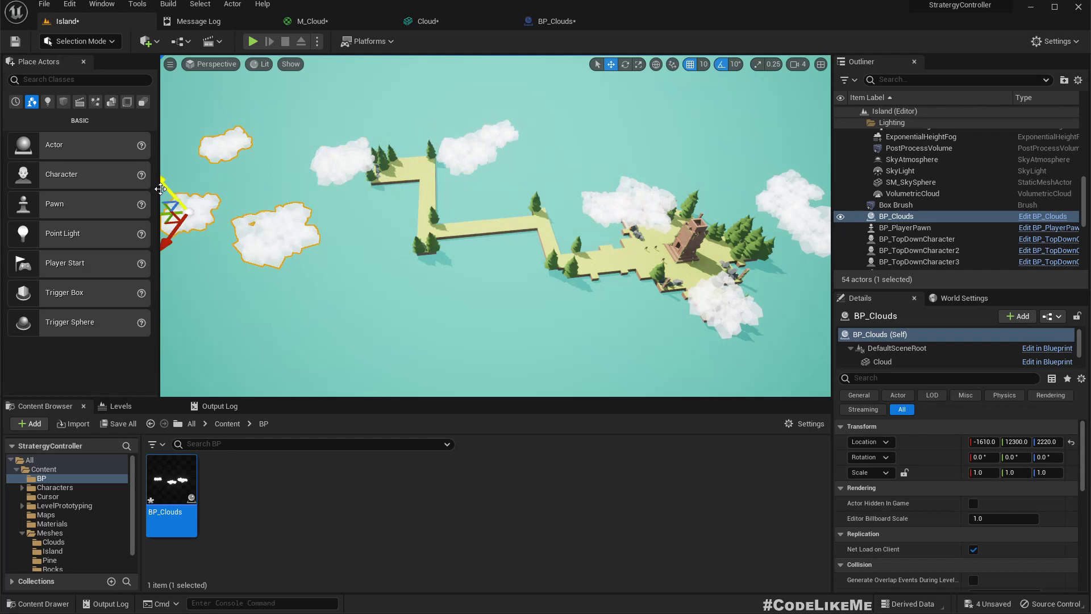
key("ctrl+z")
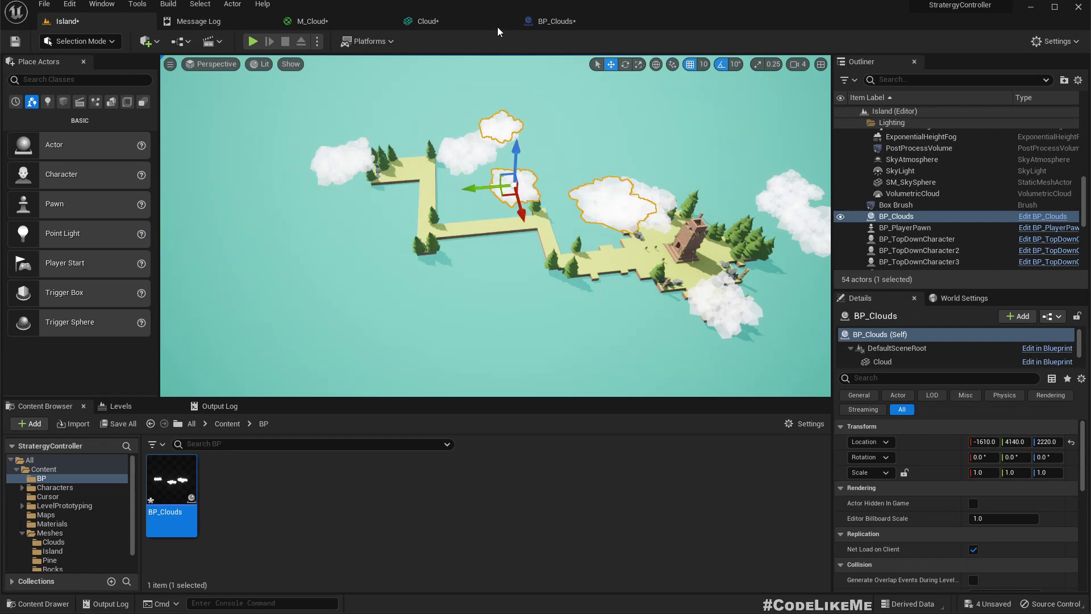
Step: Add a Get Actor Location node beside Event BeginPlay in the BP_Clouds event graph
left_click(536, 24)
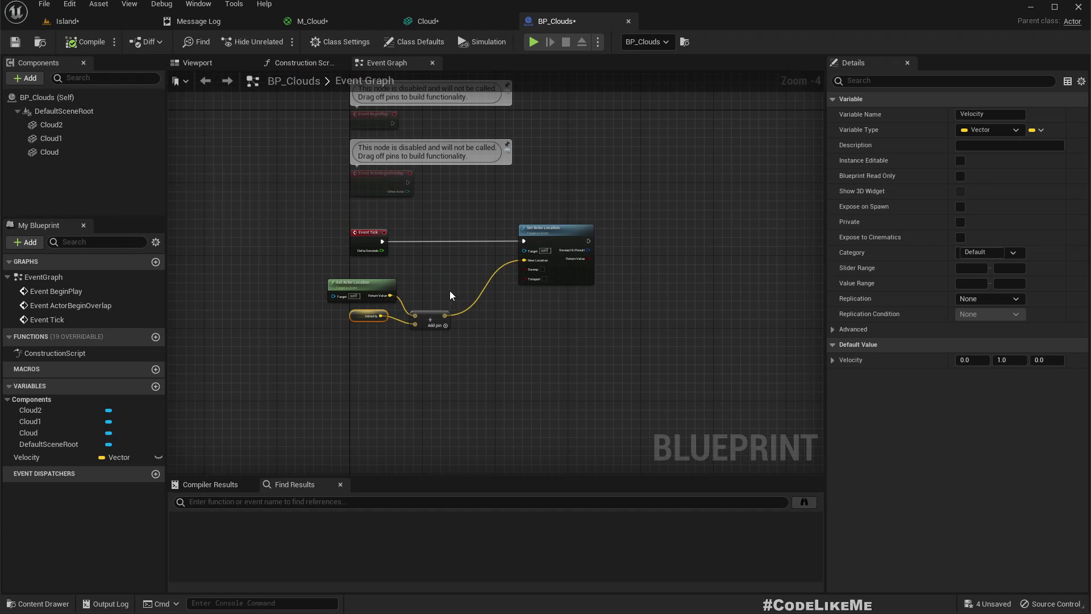
right_click_drag(470, 186, 471, 280)
scroll(408, 232, "up", 3)
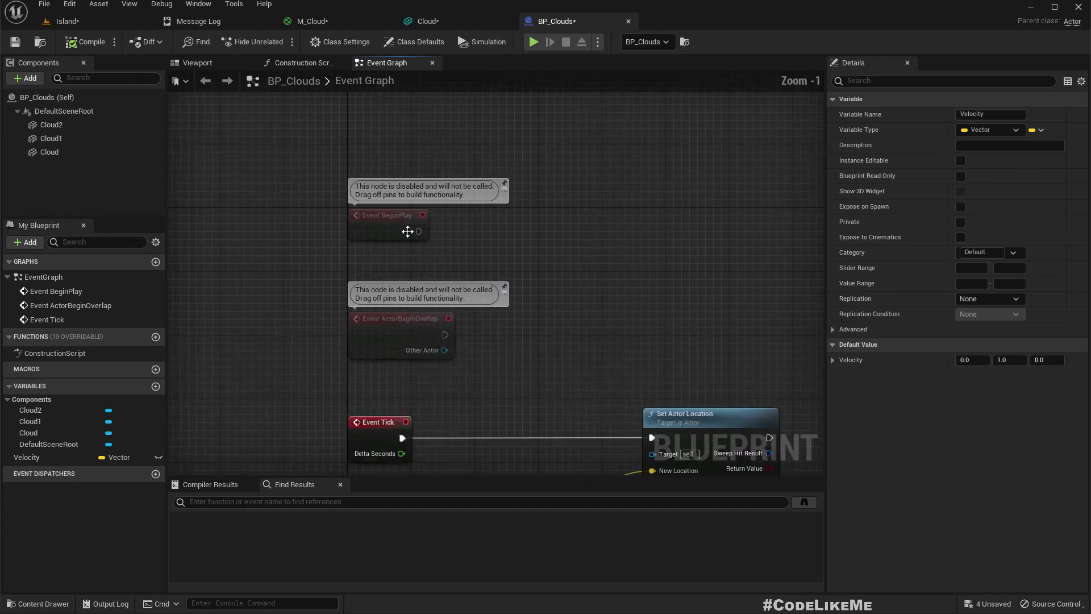
right_click_drag(467, 227, 415, 209)
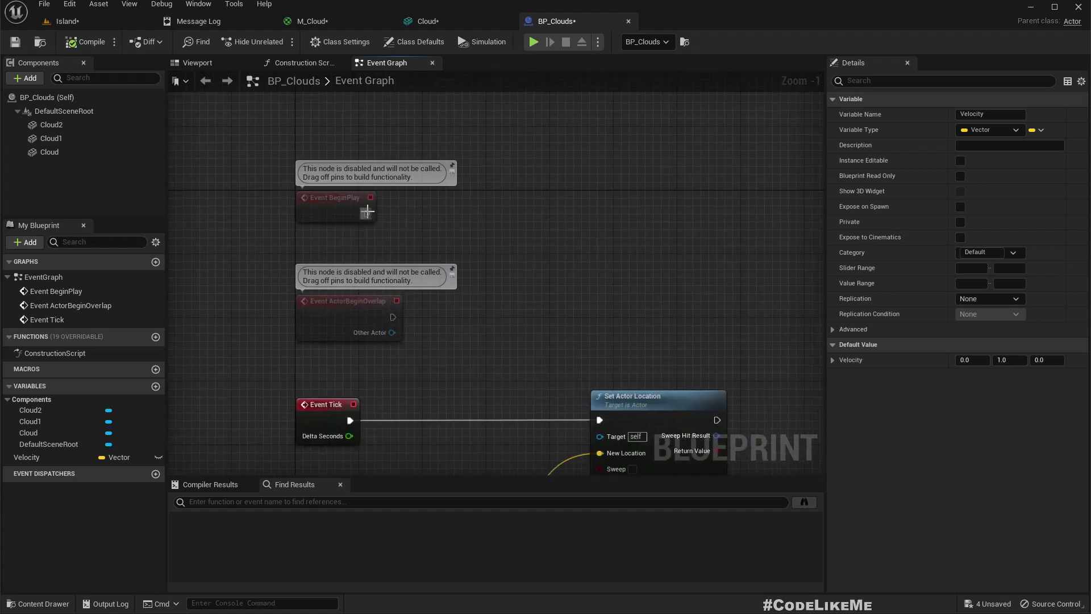
left_click_drag(366, 212, 497, 227)
left_click(443, 225)
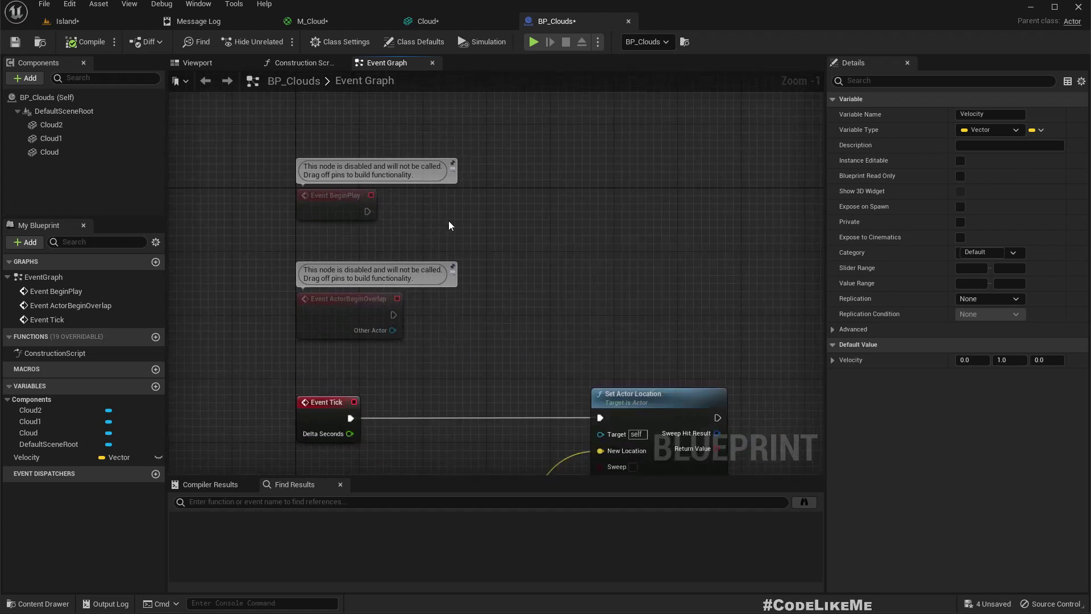
right_click(414, 229)
type("get ")
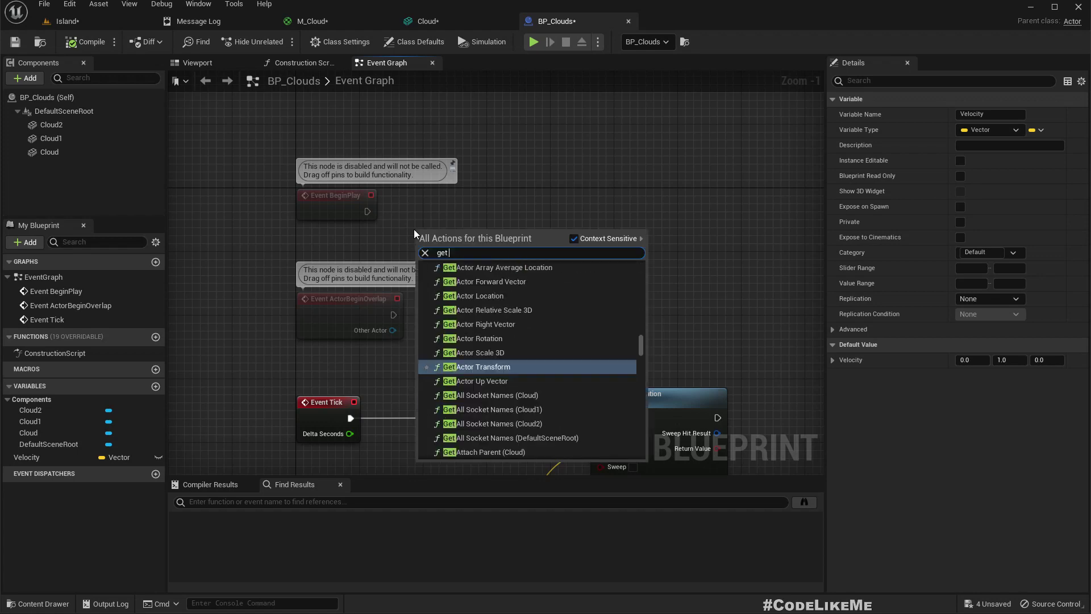
type("actor loc")
key("Return")
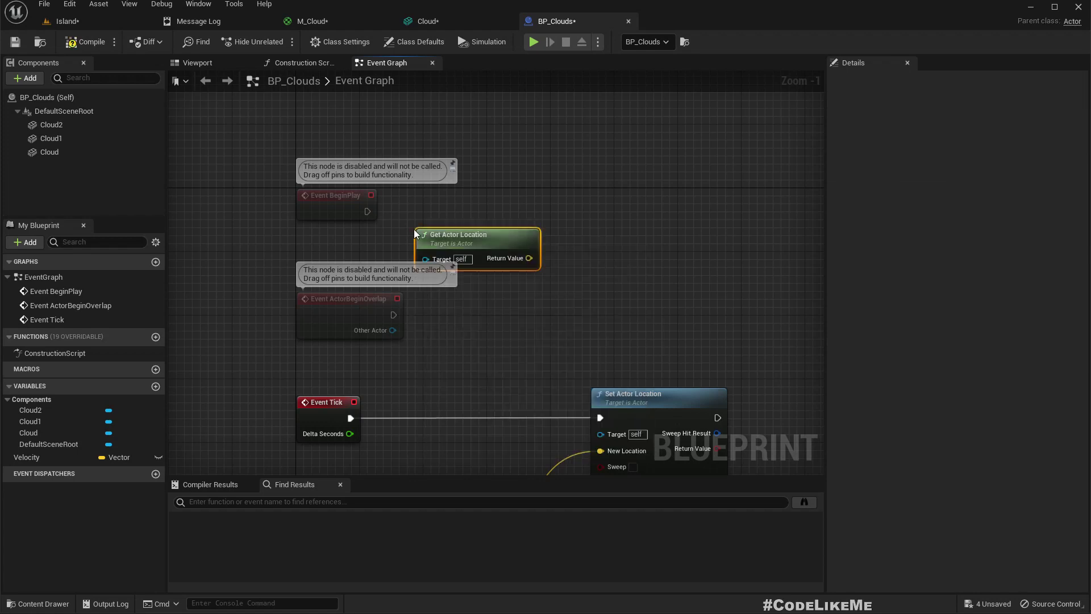
Step: Promote the Get Actor Location output to a variable named Starting location, and run its Set node from Event BeginPlay
right_click(528, 258)
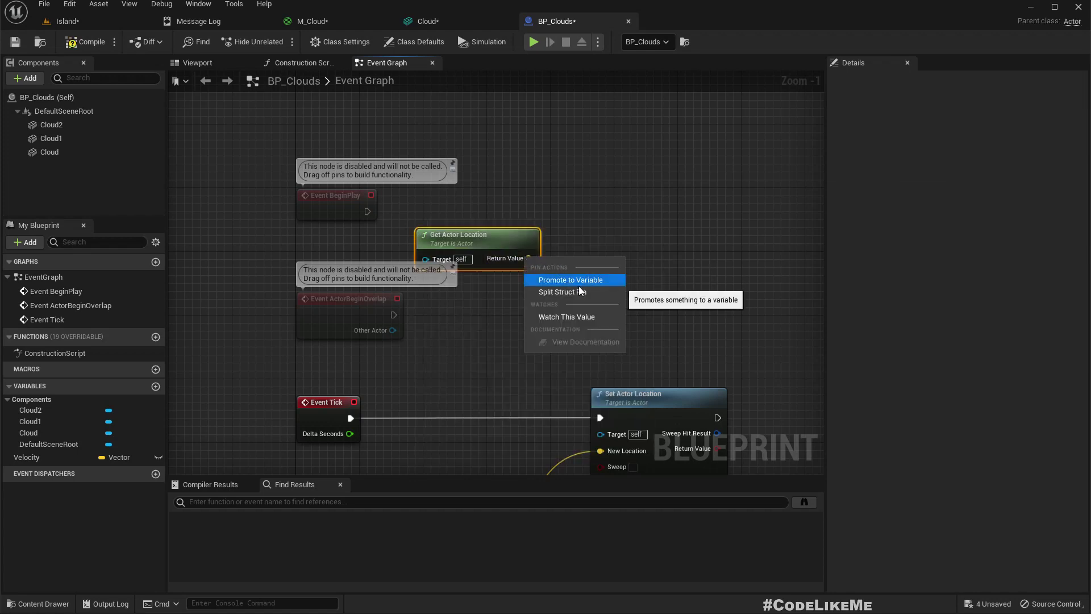
left_click(583, 280)
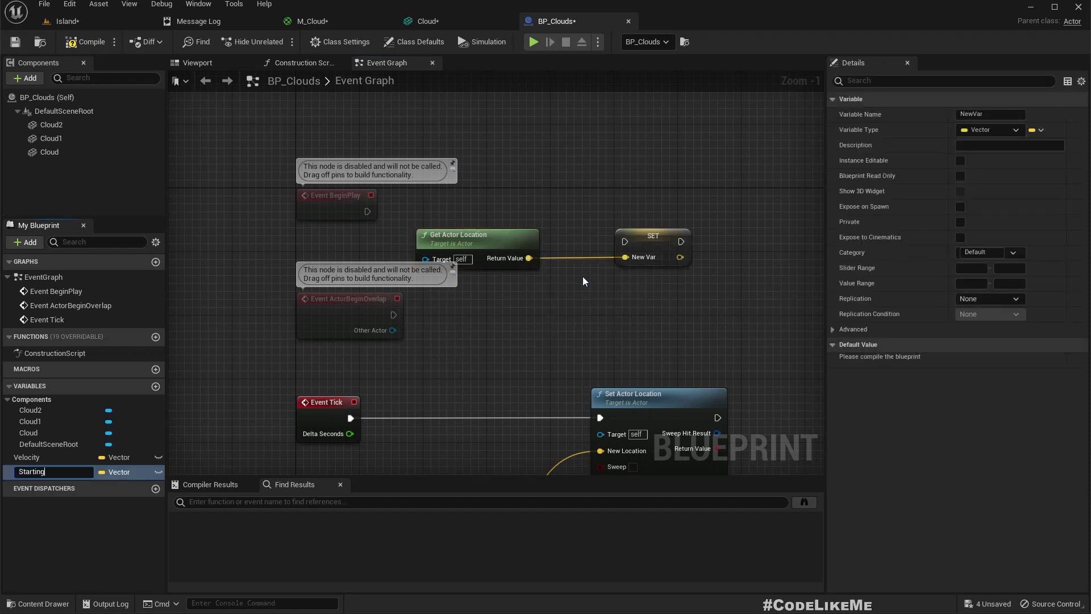
type("Starting location")
key("Return")
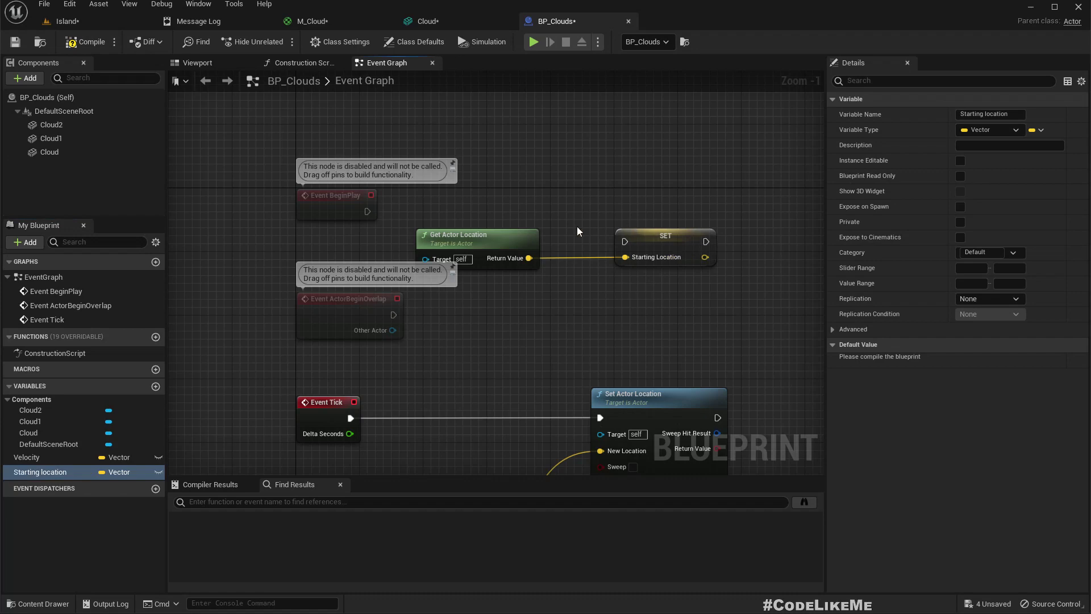
left_click_drag(369, 214, 674, 204)
left_click_drag(674, 208, 675, 218)
Step: Place a getter for Starting location beyond the Set Actor Location node of the Event Tick chain
right_click_drag(729, 366, 548, 271)
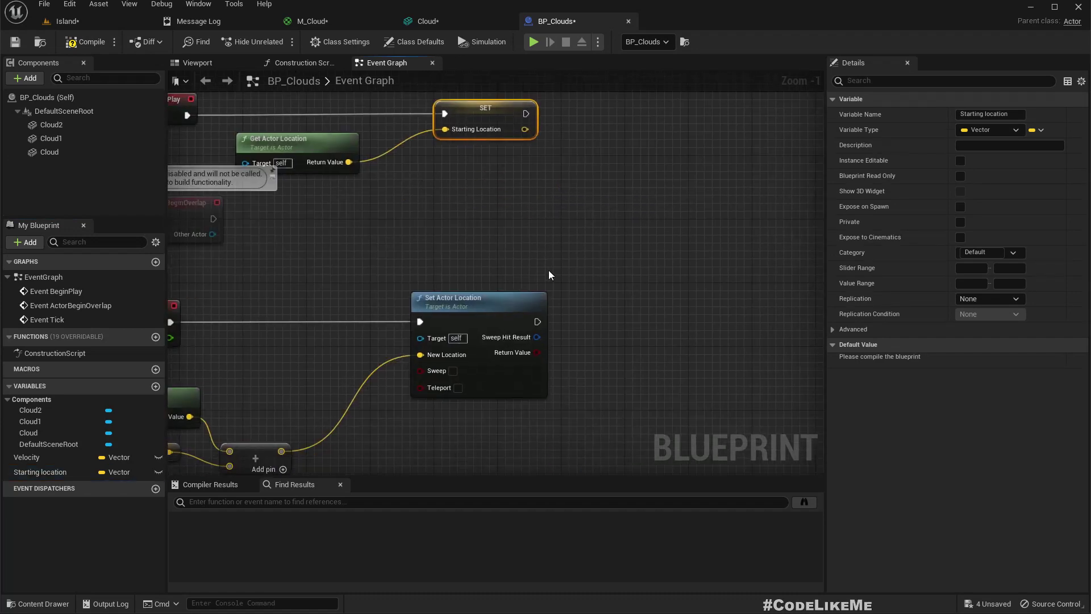
right_click_drag(221, 432, 232, 423)
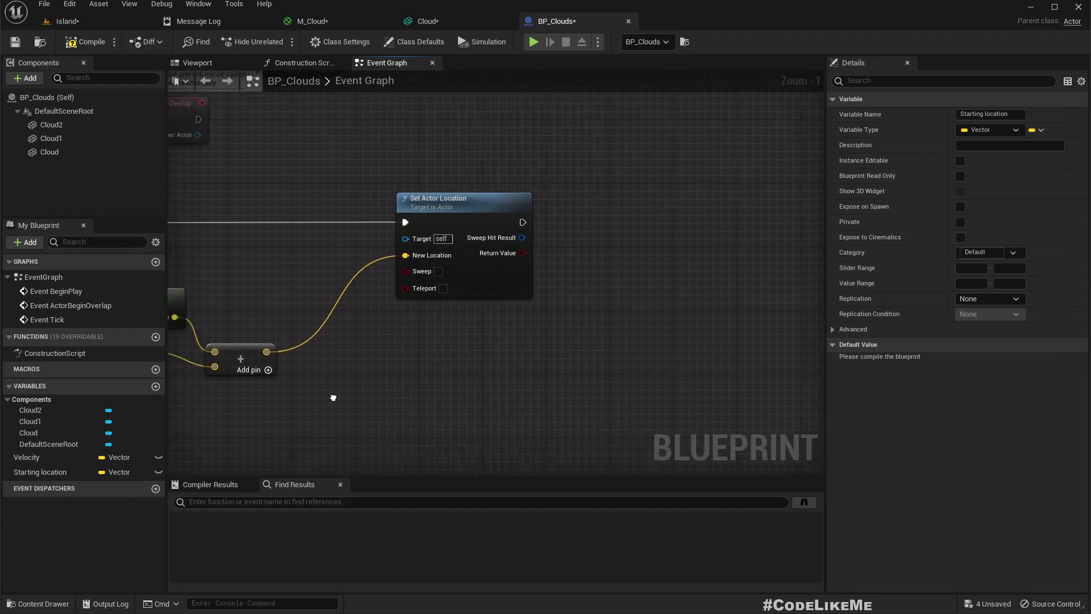
left_click_drag(39, 472, 581, 338)
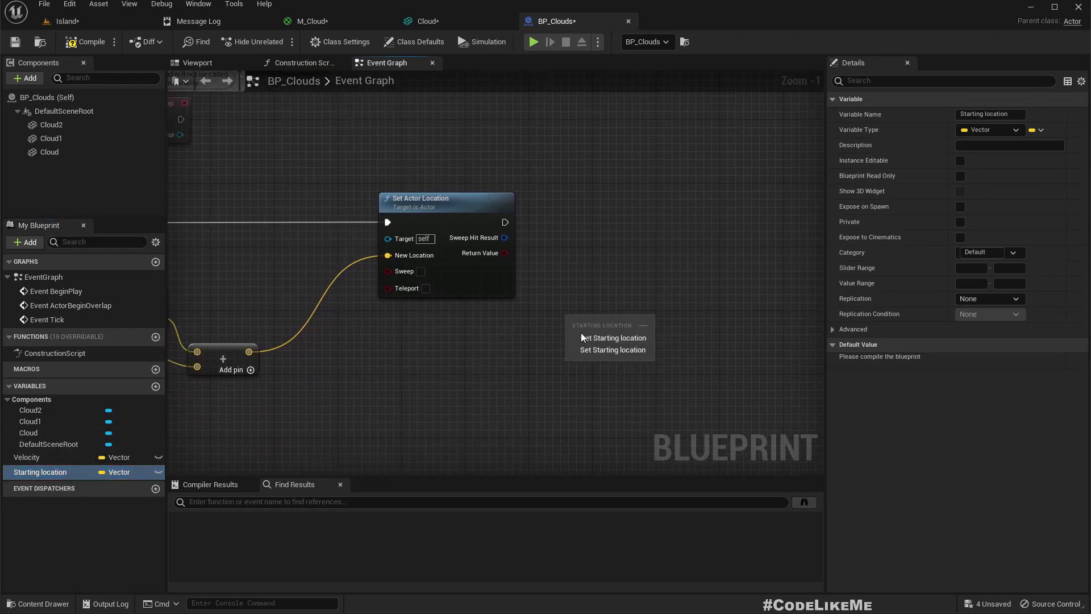
left_click(612, 340)
right_click_drag(637, 378, 538, 370)
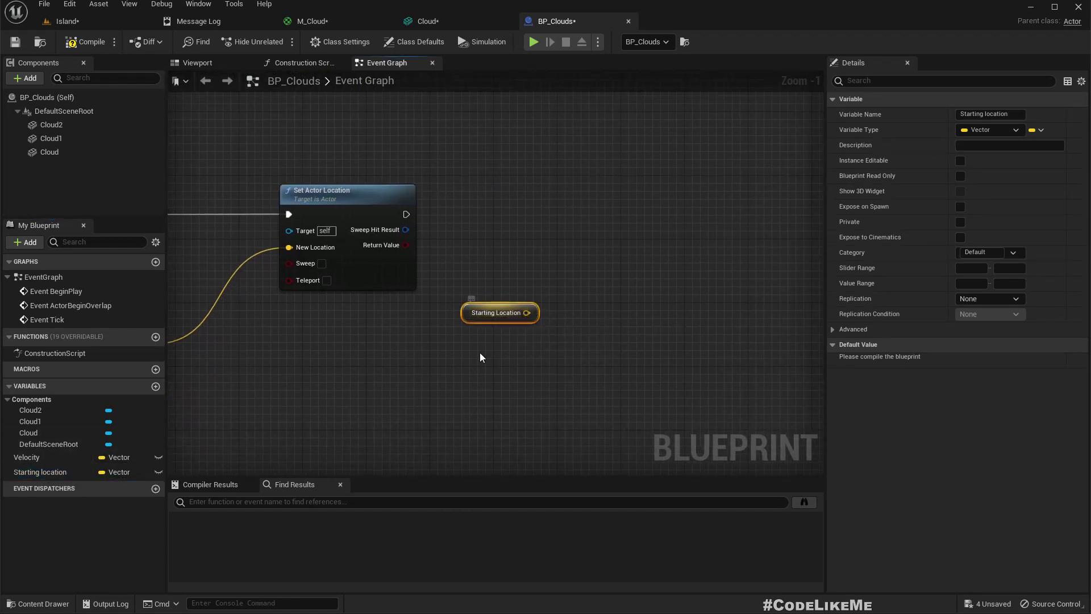
Step: Add a Get Actor Location node and position it just below the Starting Location getter
right_click(462, 346)
type("get actor o")
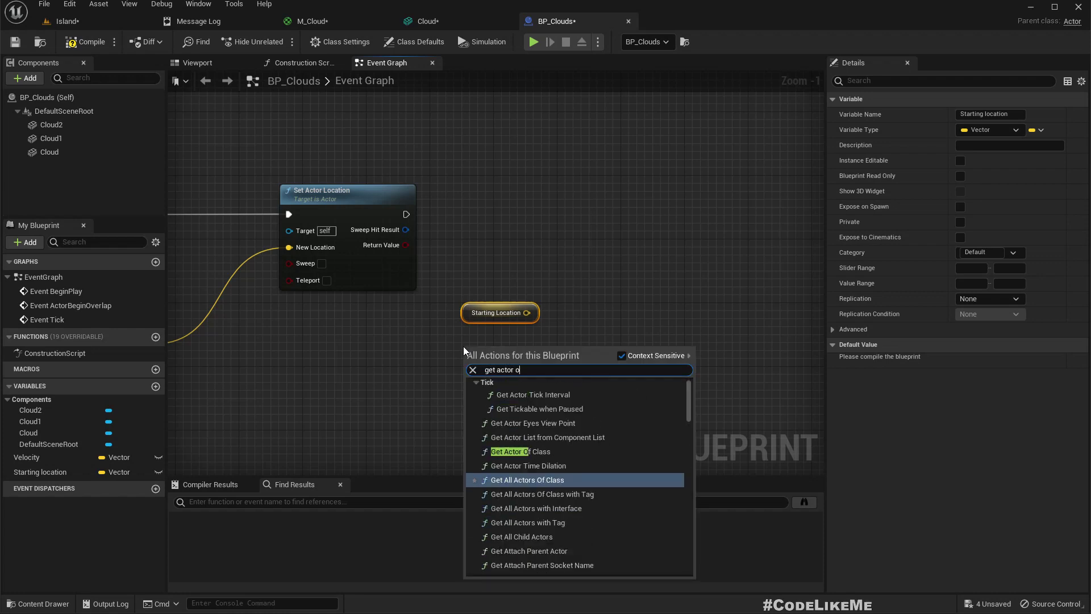
type("l")
key("BackSpace")
key("BackSpace")
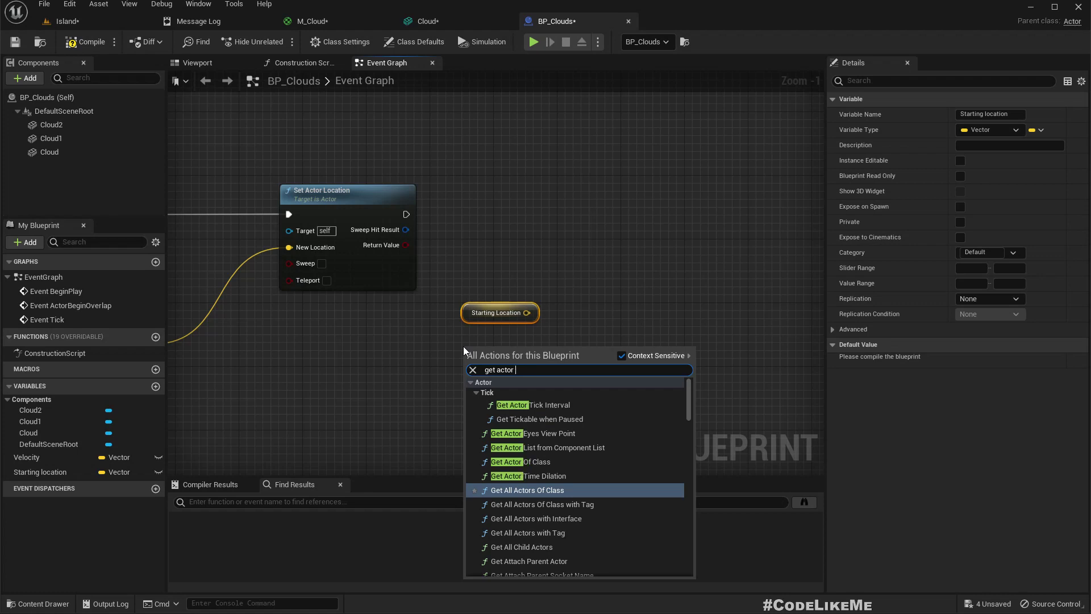
type("location")
key("Return")
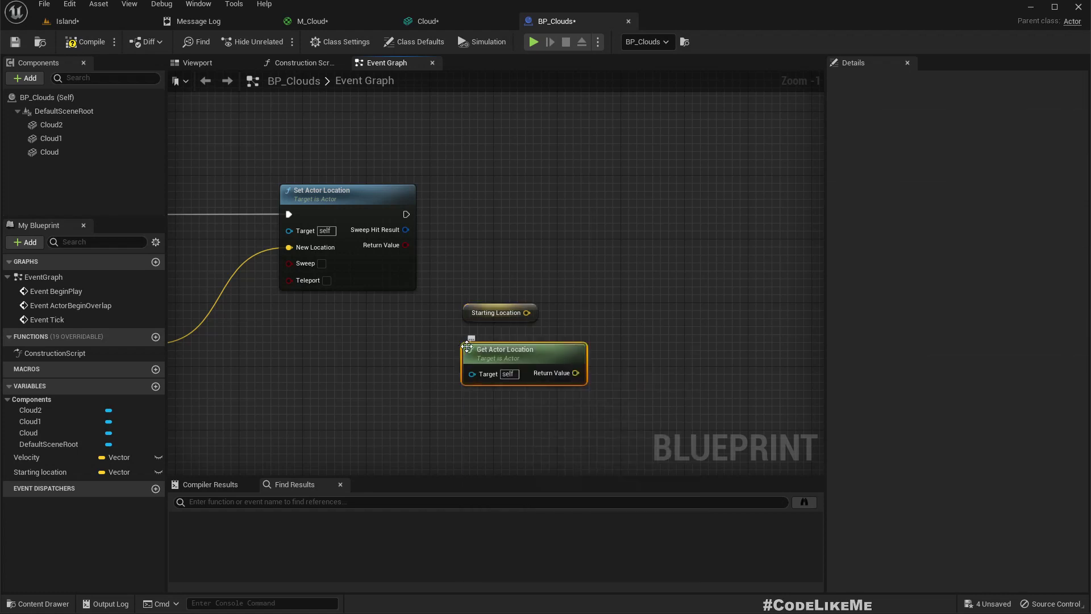
left_click_drag(547, 341, 499, 336)
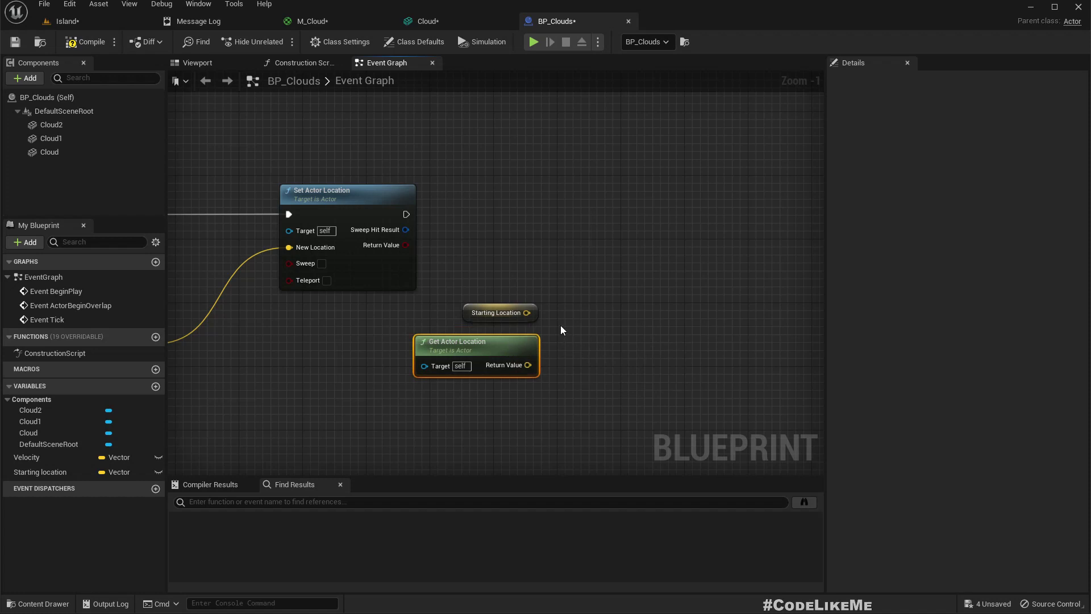
Step: Feed Starting Location into a new Distance (Vector) node as V1 and the current actor location as V2
left_click_drag(526, 312, 580, 332)
type("leng")
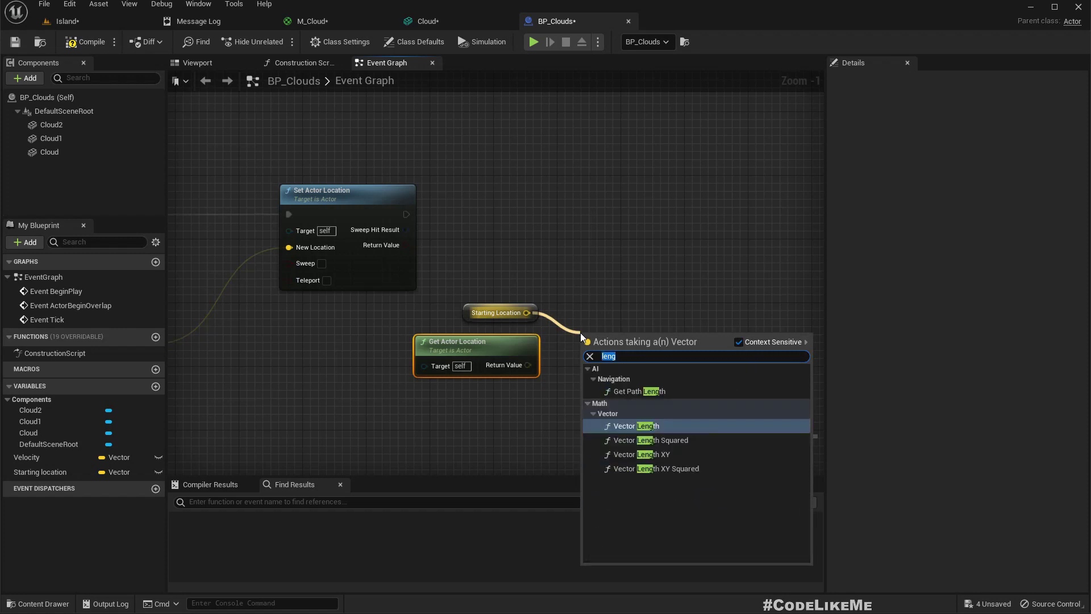
type("distanc")
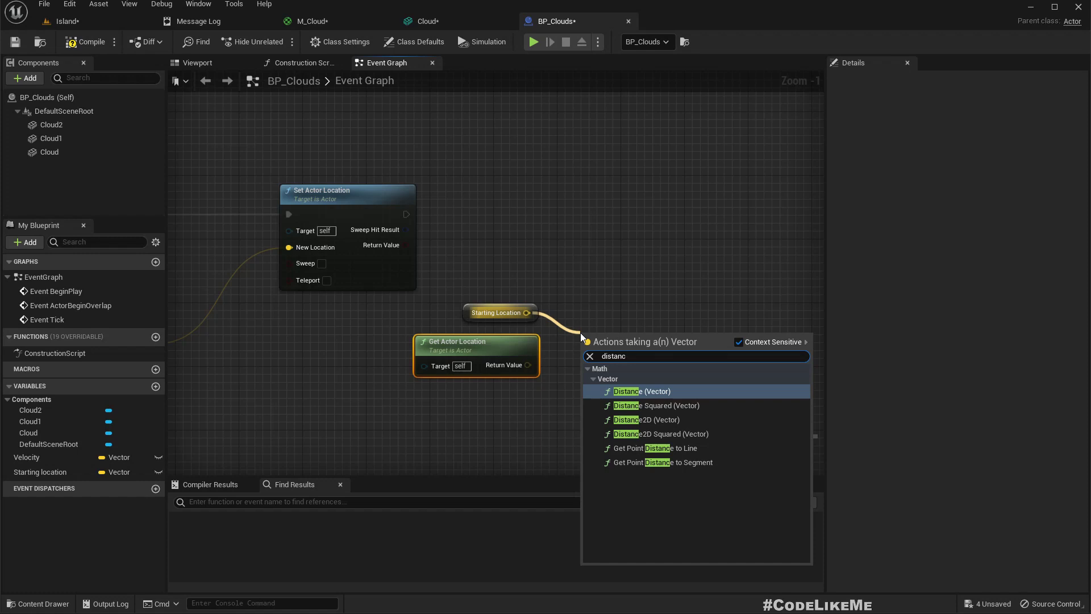
key("Return")
left_click_drag(528, 364, 581, 375)
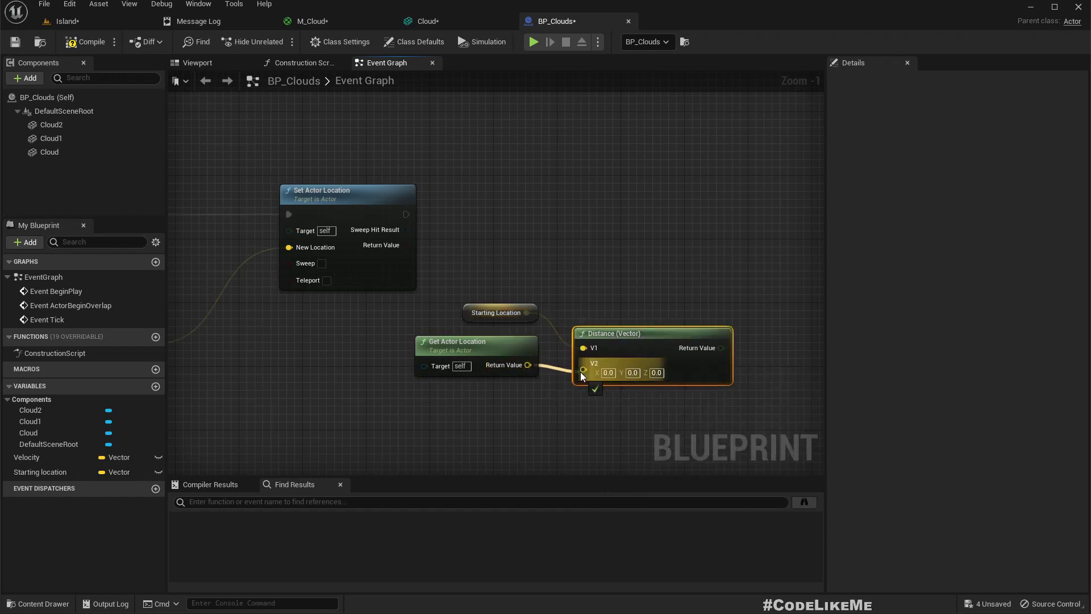
Step: Connect the Distance node's return value to a new greater-than comparison node
right_click_drag(654, 409, 548, 402)
left_click_drag(550, 341, 618, 357)
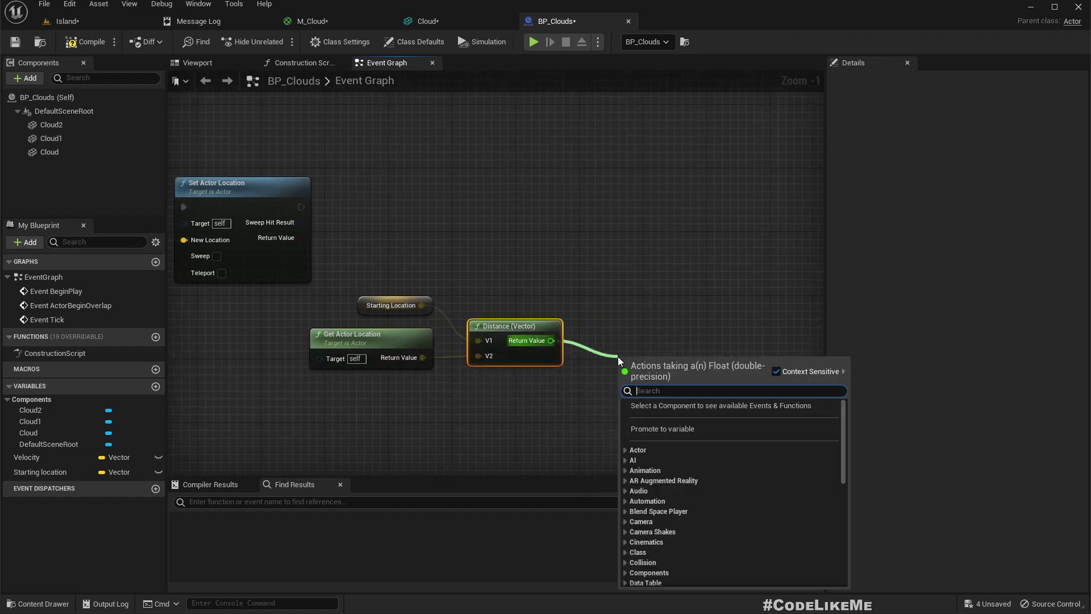
type(">")
key("Return")
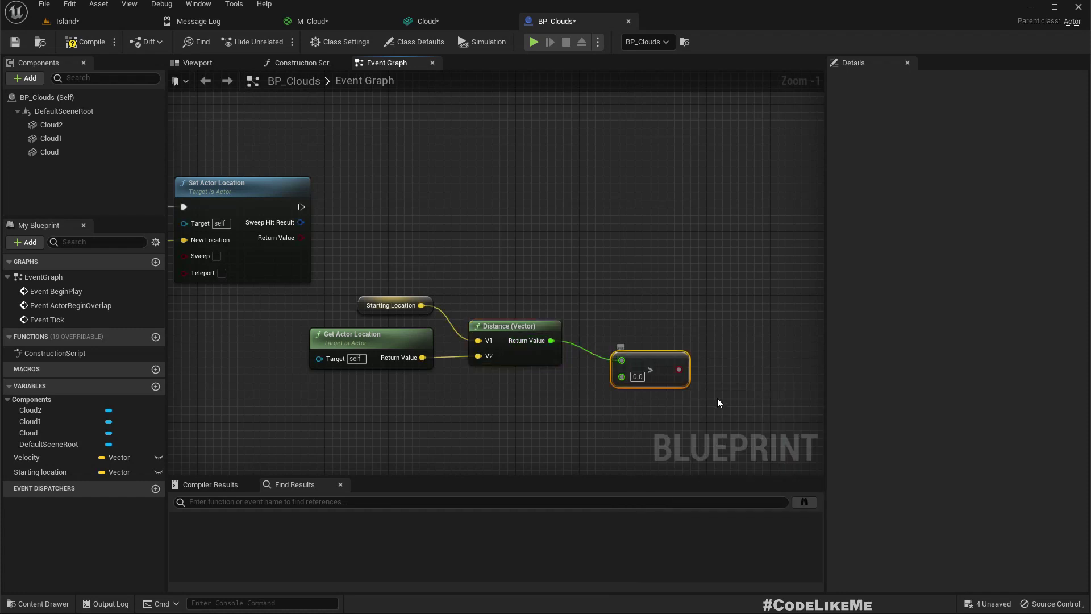
Step: Promote the comparison's second input to a float variable named Max Distance, and move its getter below the Distance node
right_click(621, 376)
left_click(657, 397)
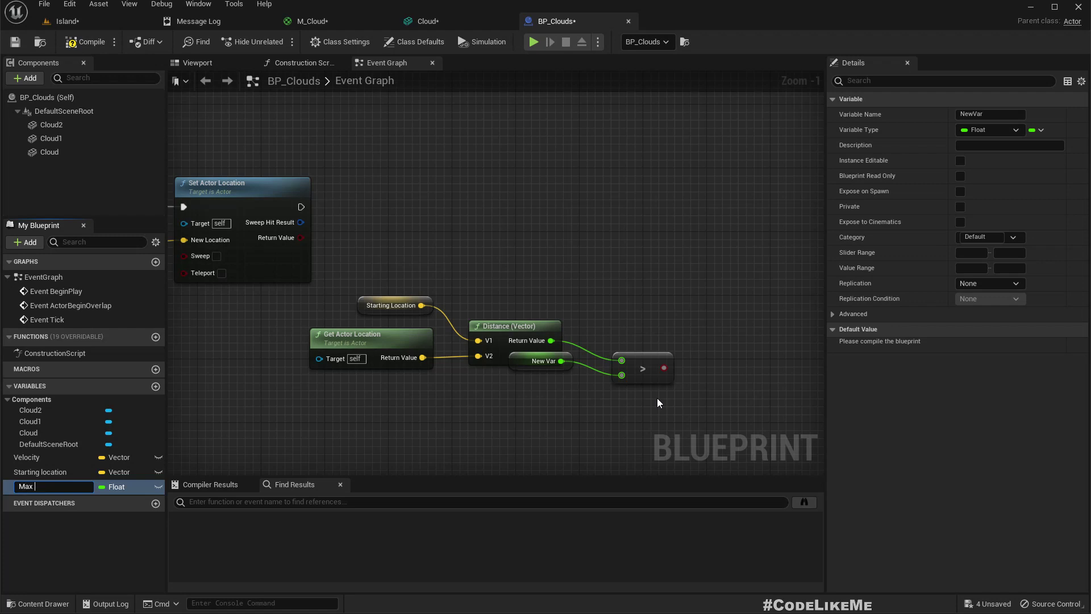
type("Max Distance")
key("Return")
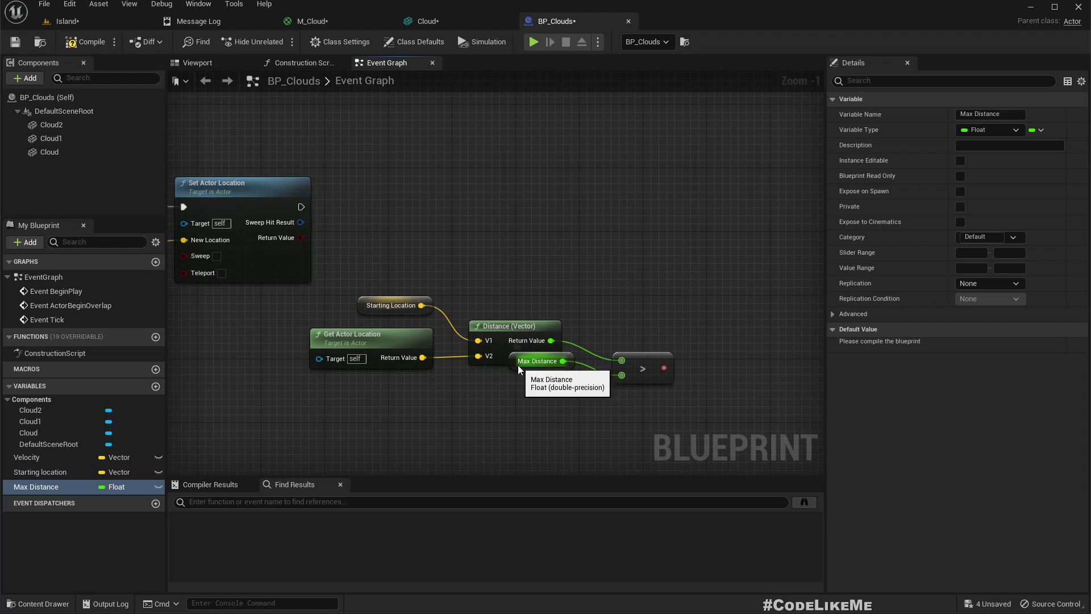
left_click_drag(517, 365, 469, 429)
Step: Add a Branch after the tick's Set Actor Location node, using the greater-than result as its condition
left_click_drag(301, 206, 650, 204)
type("bran")
key("Return")
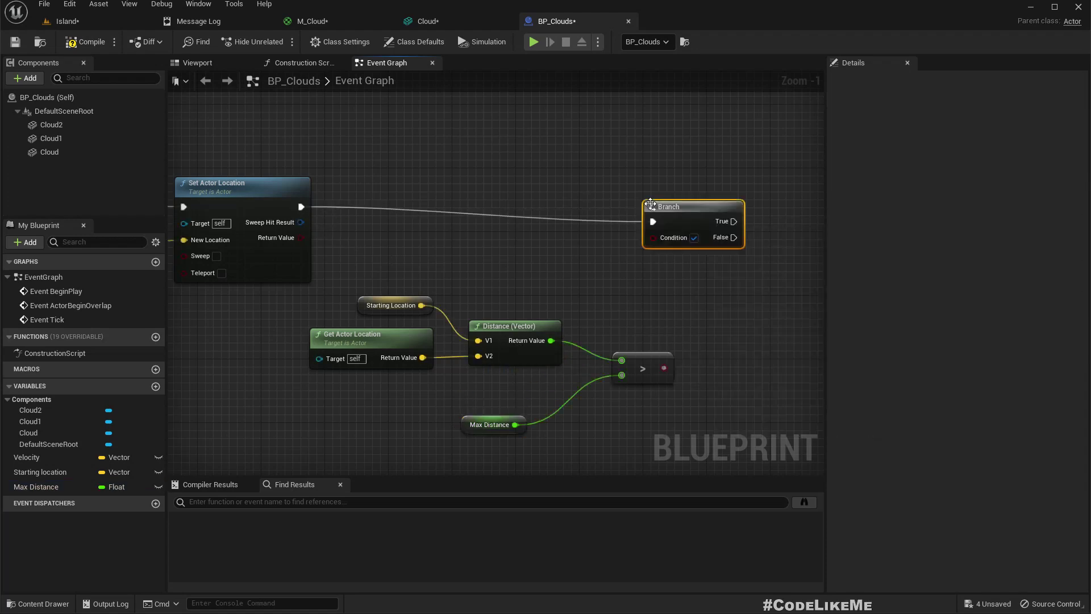
left_click_drag(664, 367, 653, 237)
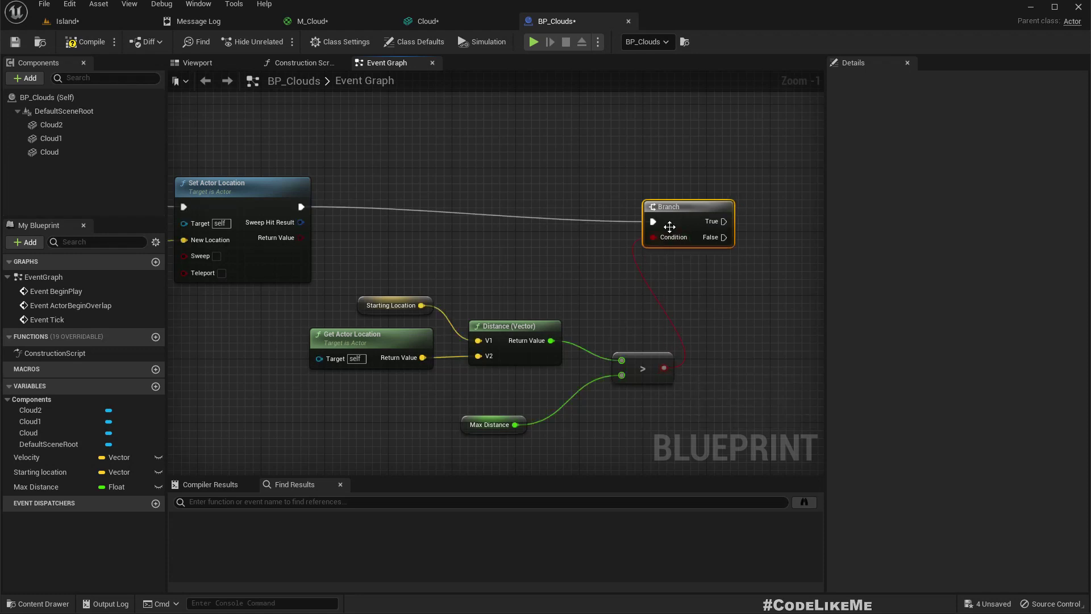
Step: Place another Starting location getter below and beyond the Branch node
right_click_drag(695, 310, 497, 314)
scroll(569, 274, "down", 3)
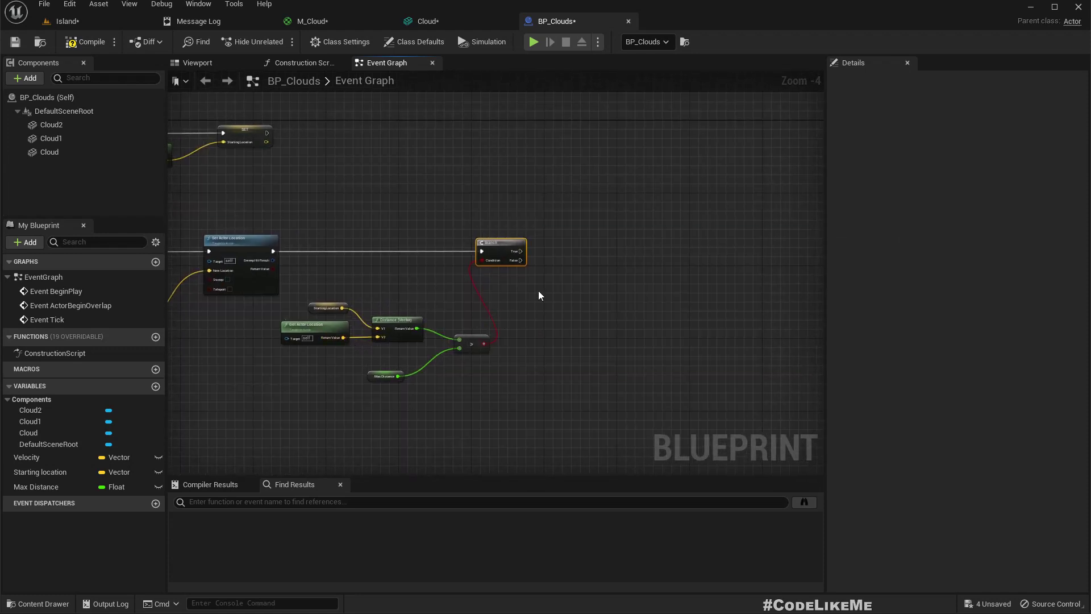
left_click_drag(39, 472, 609, 278)
left_click(569, 318)
scroll(537, 306, "up", 3)
type("add")
key("Return")
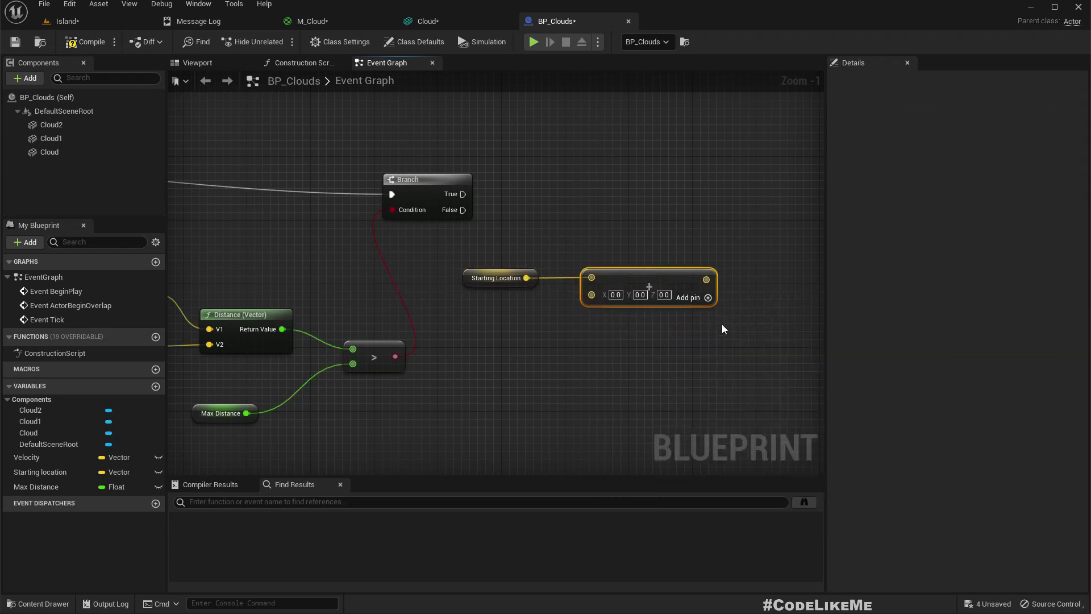
key("Delete")
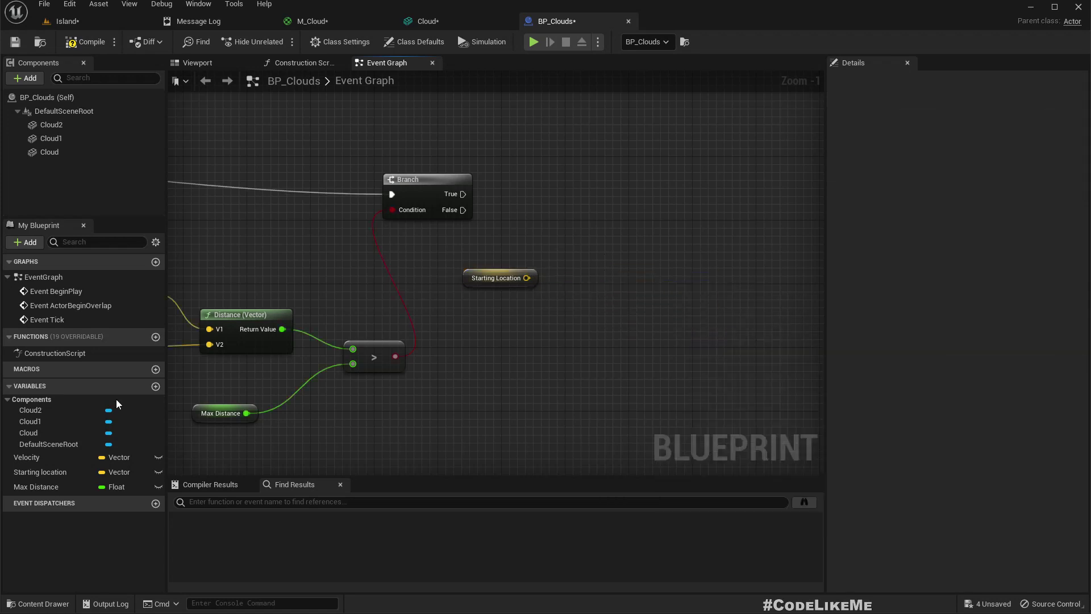
Step: Feed Starting Location into a new Set Actor Location node, and run that node from the Branch's True output
left_click_drag(526, 277, 581, 236)
type("set actor l")
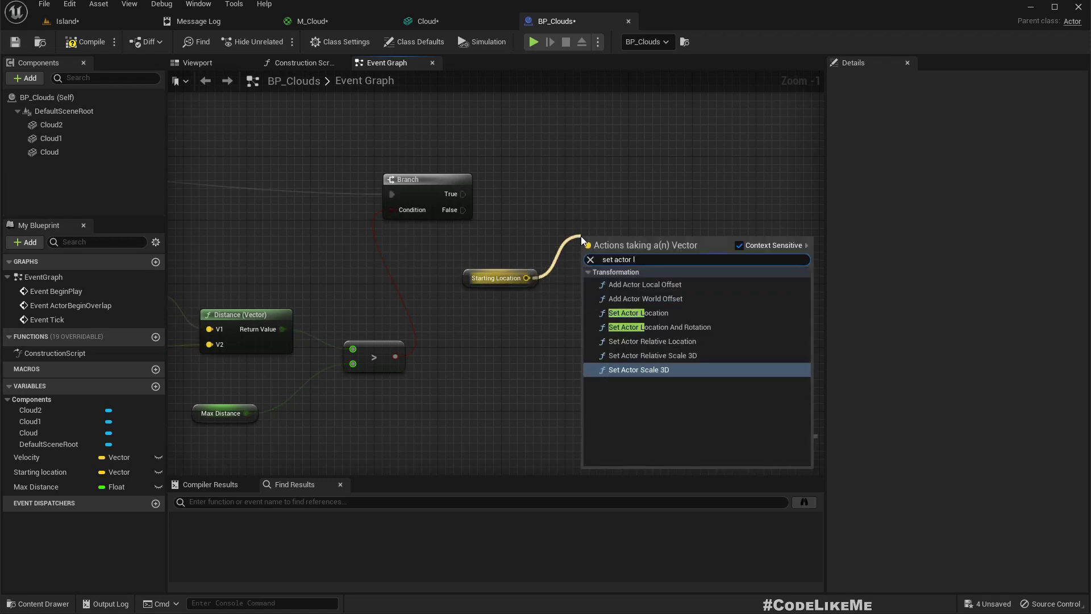
key("Up")
key("Return")
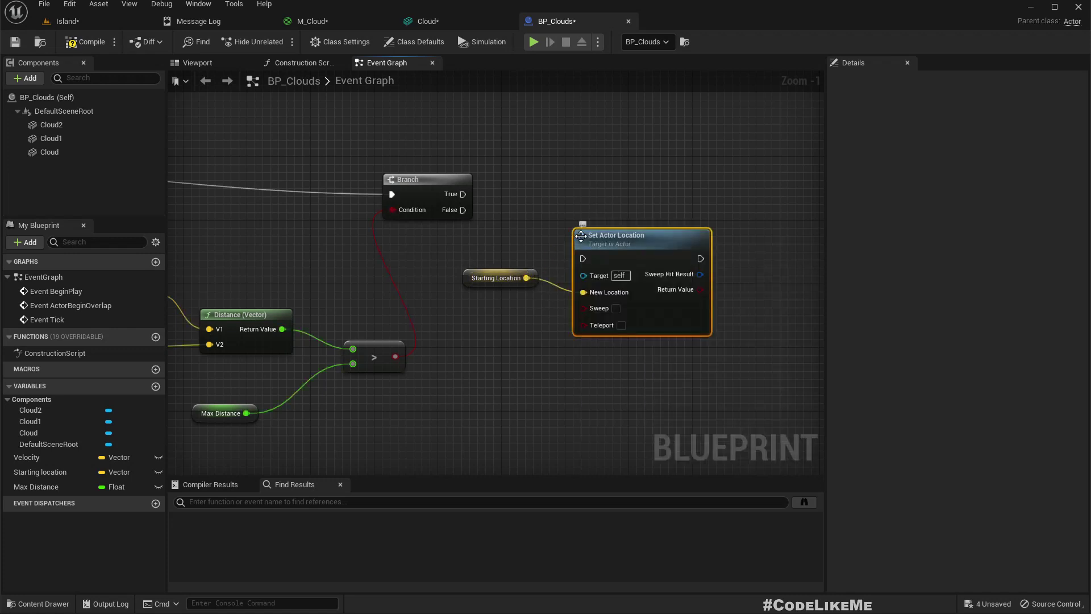
left_click_drag(463, 193, 654, 193)
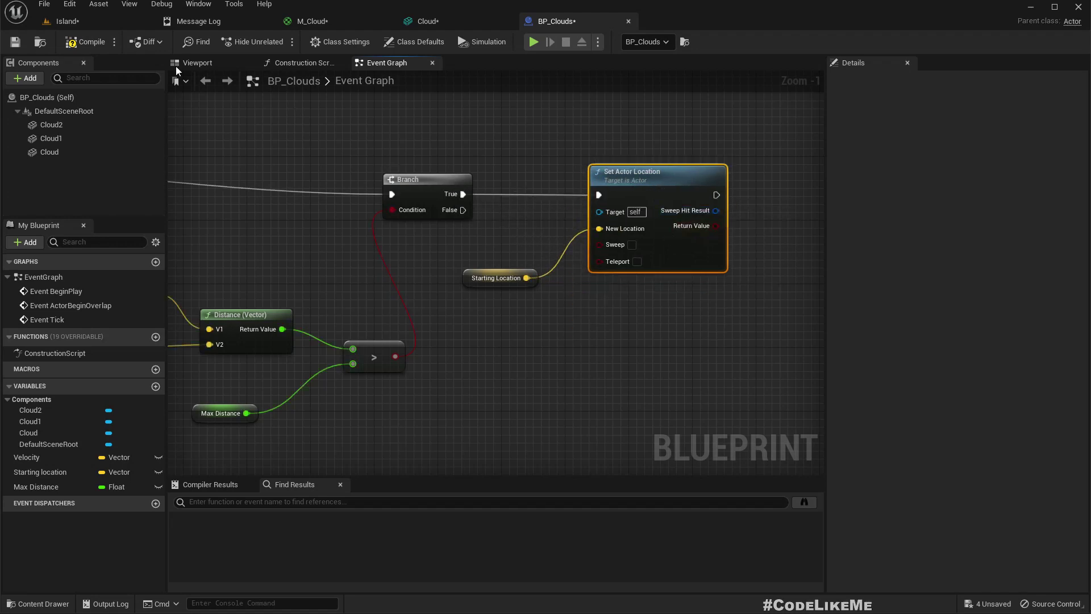
Step: Delete the nine standalone cloud static meshes, Cloud through Cloud9, from the Island level
left_click(67, 21)
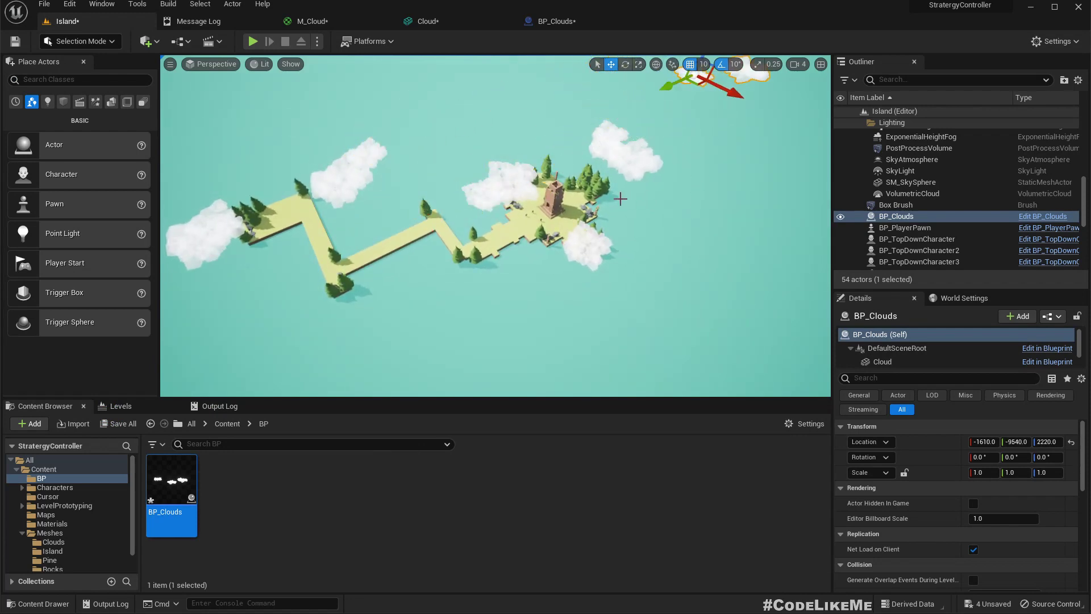
left_click(622, 157)
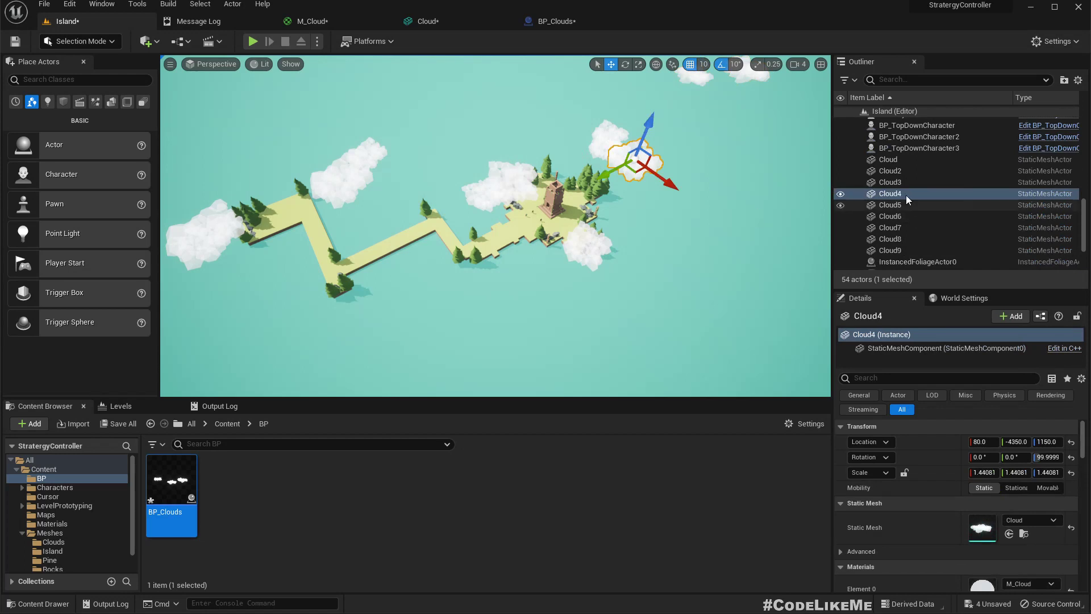
left_click(888, 159)
left_click(890, 250, "shift")
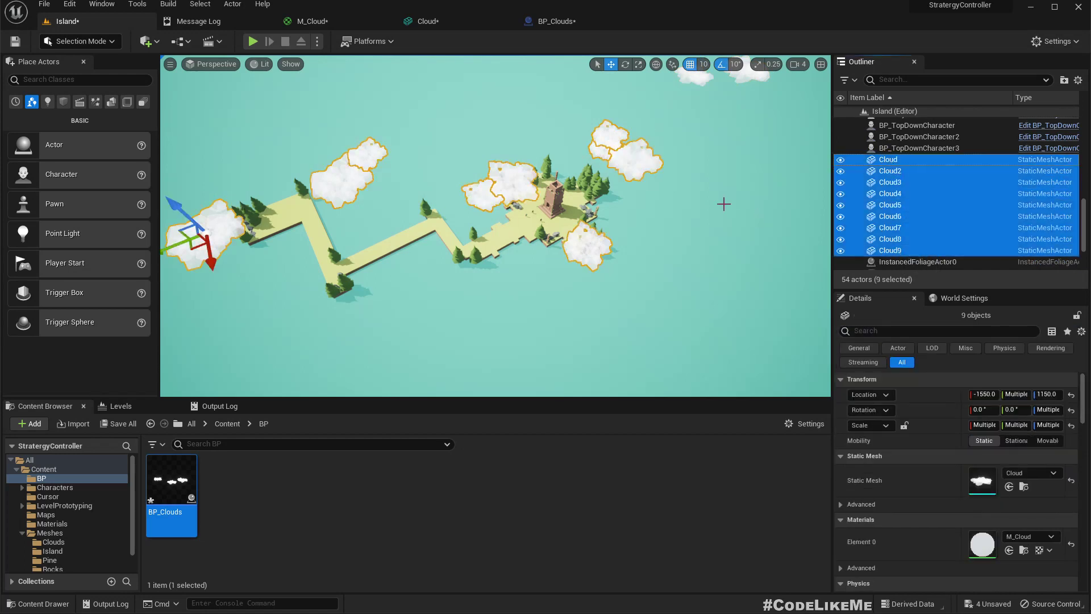
key("Delete")
Step: Duplicate the BP_Clouds actor in the level and rotate the copy to 40° about Z
right_click_drag(723, 203, 621, 175)
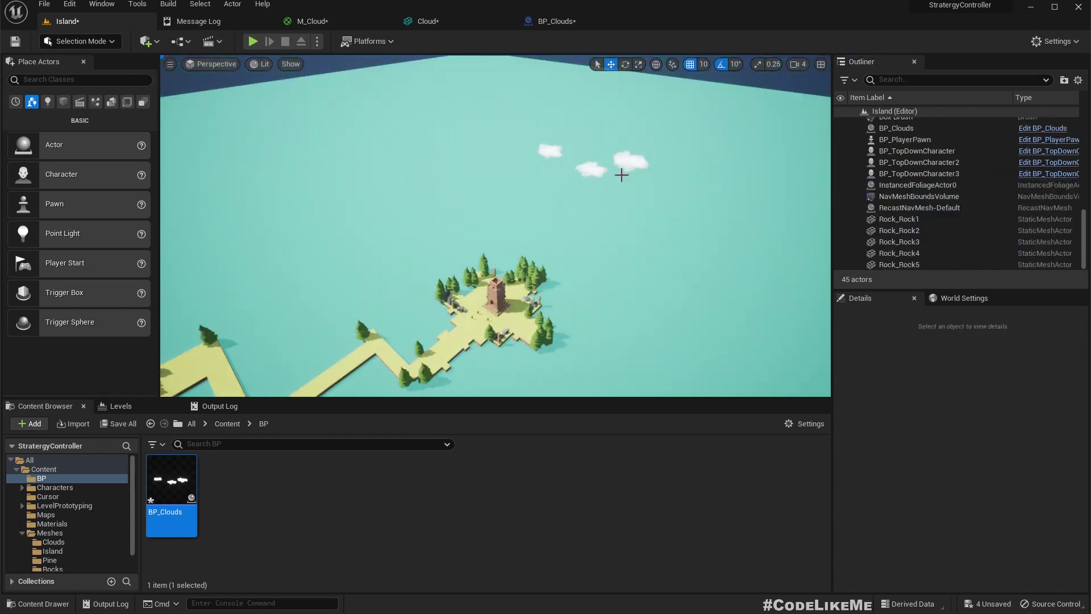
left_click(594, 170)
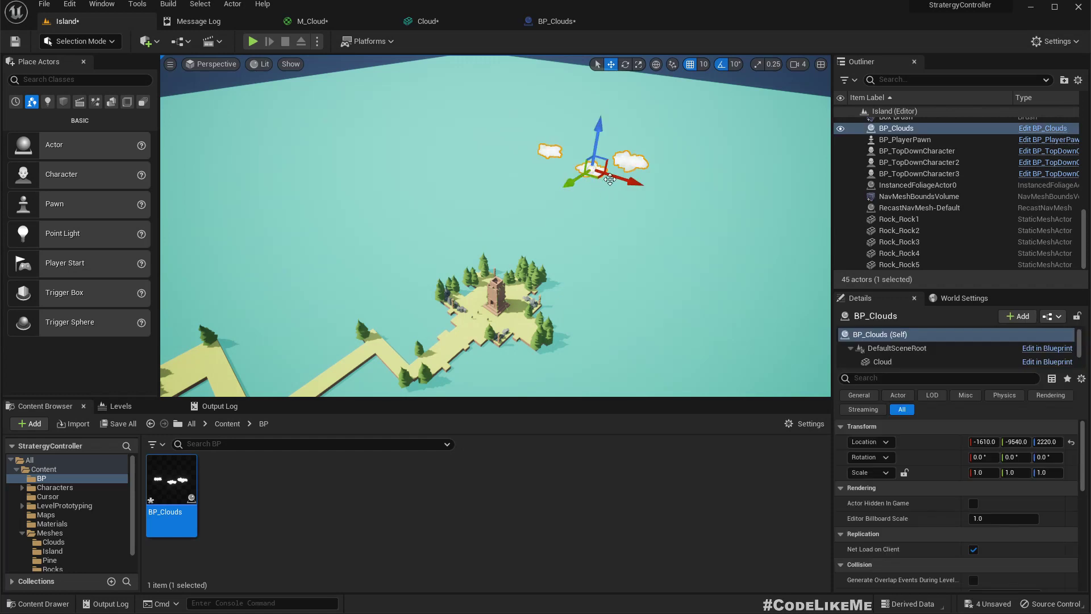
left_click_drag(609, 179, 651, 247, "alt")
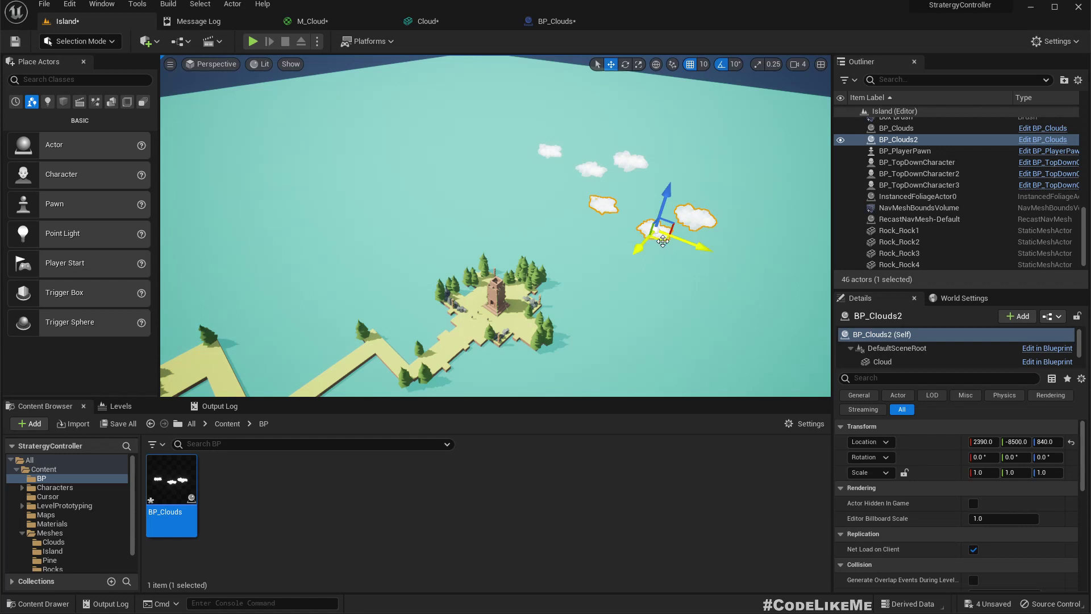
key("e")
mouse_move(712, 288)
left_mouse_down()
mouse_move(749, 277)
mouse_move(712, 290)
left_mouse_up()
Step: Place the rotated copy at about X -950, Y -7860, Z 510, and duplicate it farther out at about Y -22770
key("w")
left_click_drag(654, 241, 587, 220)
right_click_drag(586, 160, 594, 159)
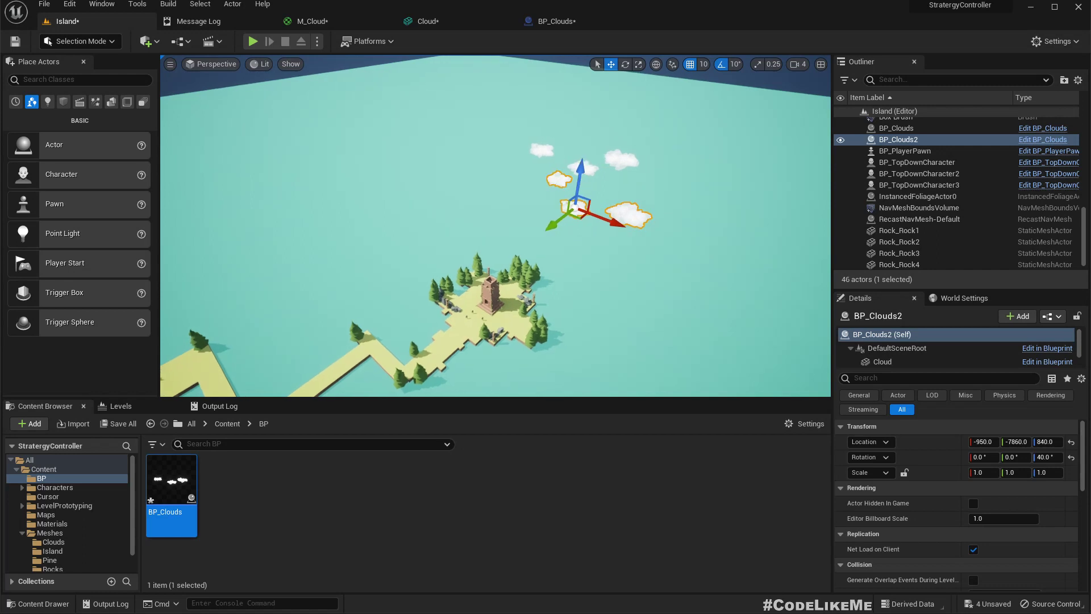
left_click_drag(577, 165, 579, 174)
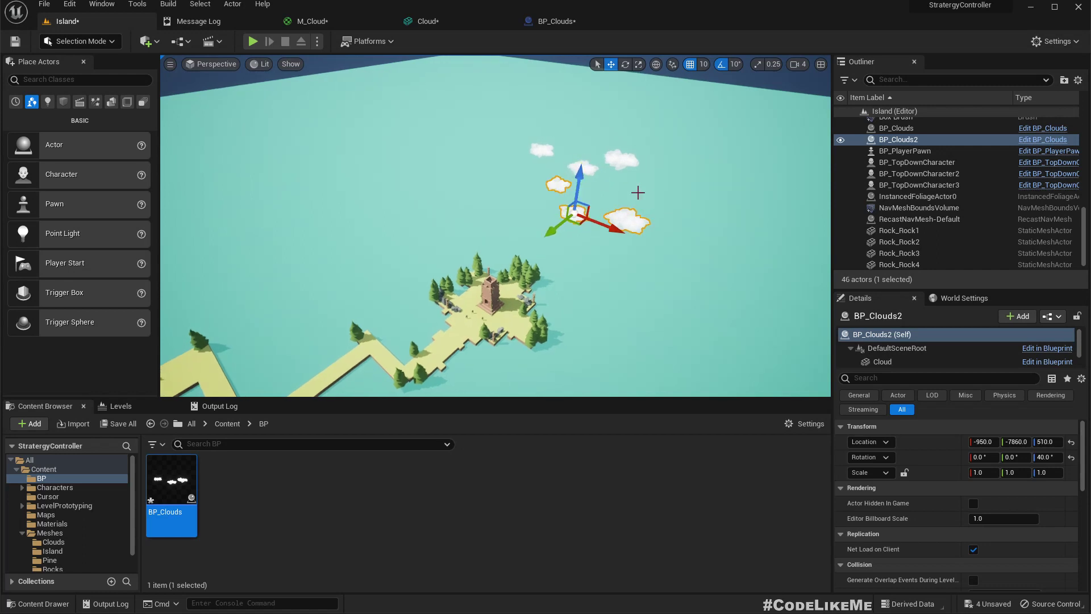
right_click_drag(638, 192, 619, 210)
left_click_drag(622, 194, 754, 118, "alt")
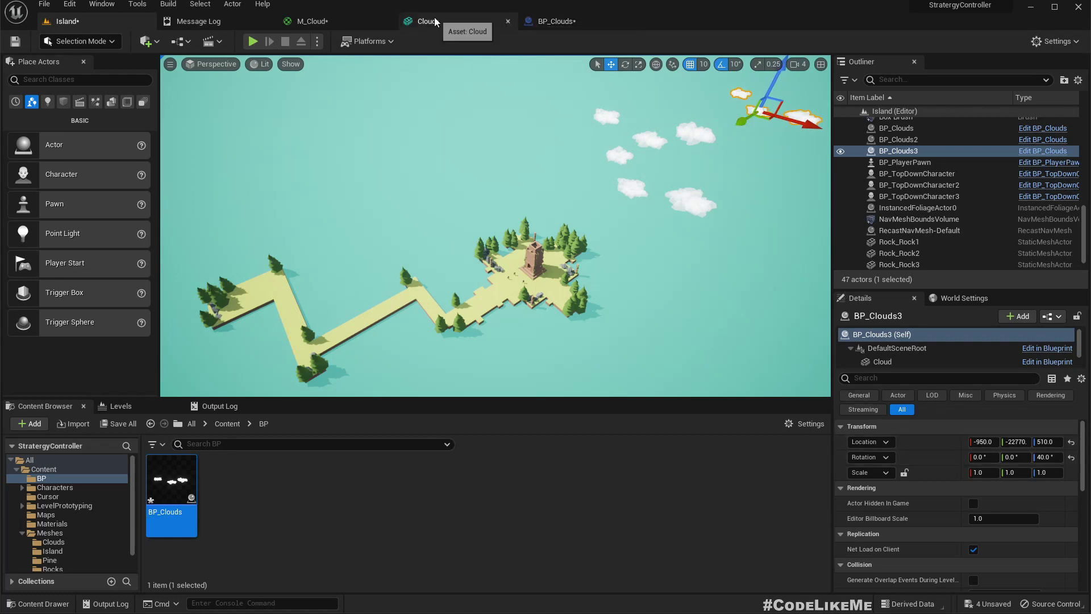
Step: Set the default value of the Max Distance variable in BP_Clouds to 2000
left_click(553, 23)
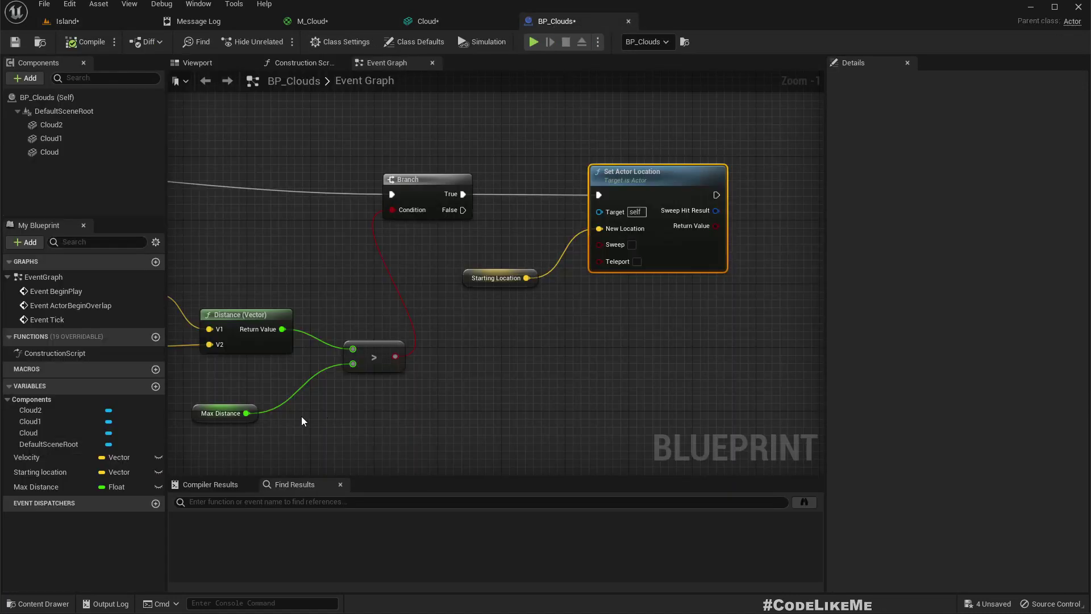
left_click(195, 413)
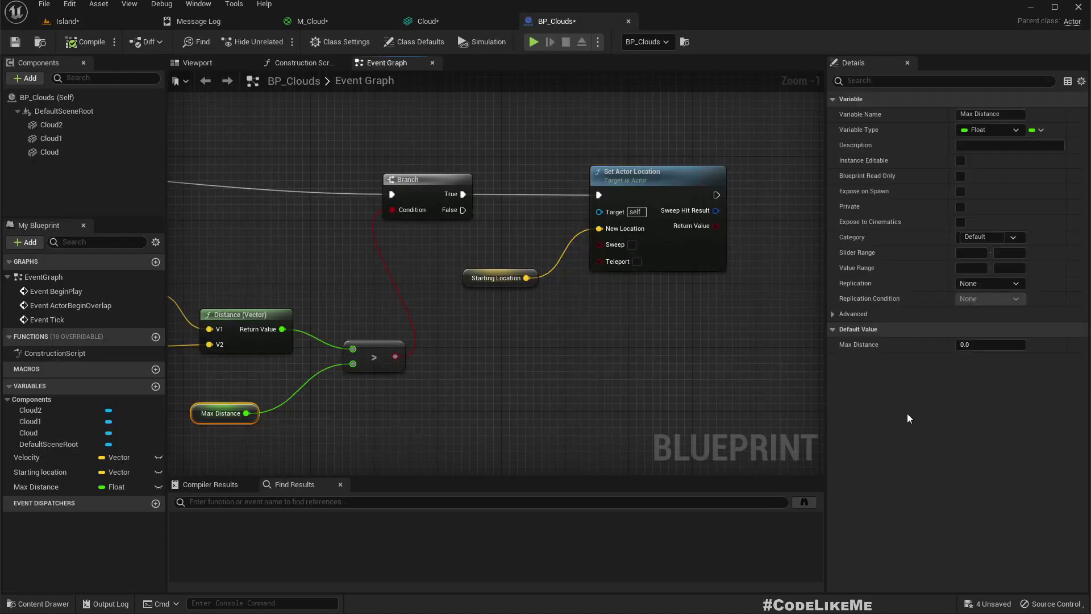
left_click(979, 345)
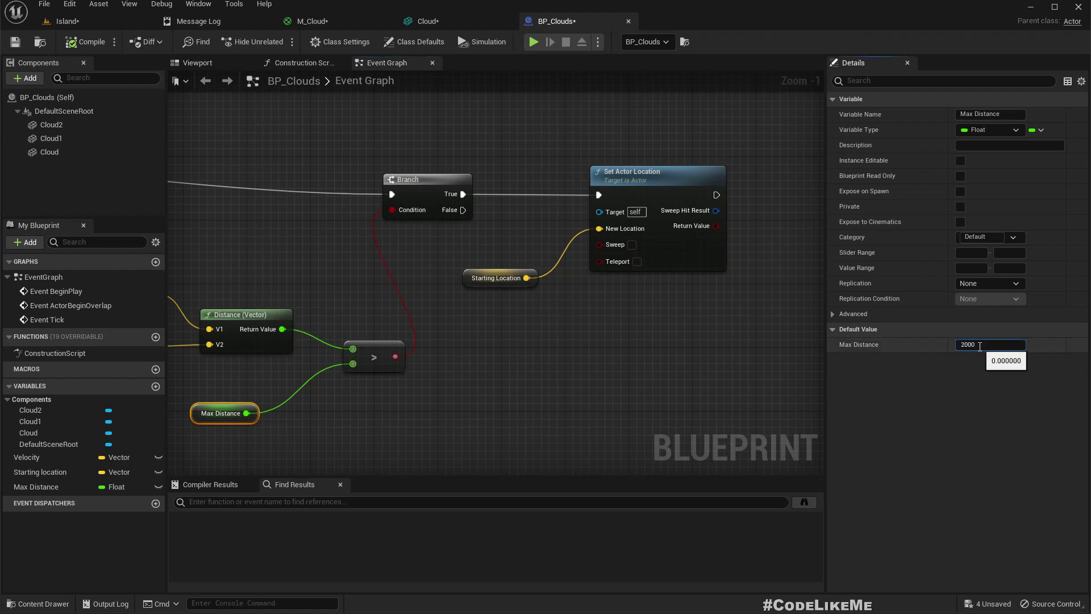
type("2000")
Step: Play the Island level full screen and zoom the camera out to watch the clouds drift over the island
left_click(67, 22)
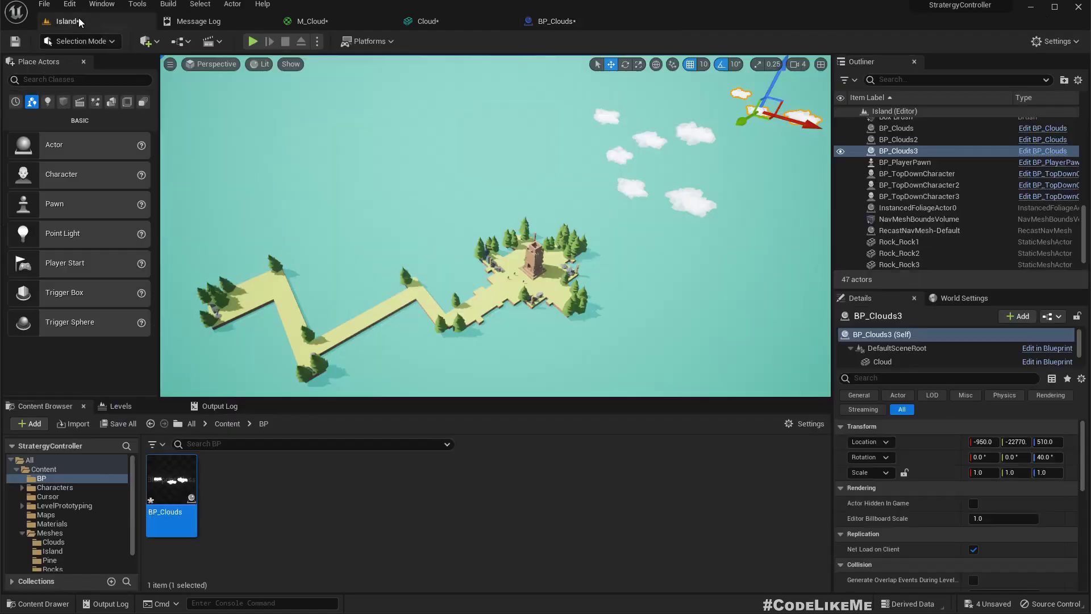
right_click_drag(402, 119, 426, 129)
key("F11")
key("alt+p")
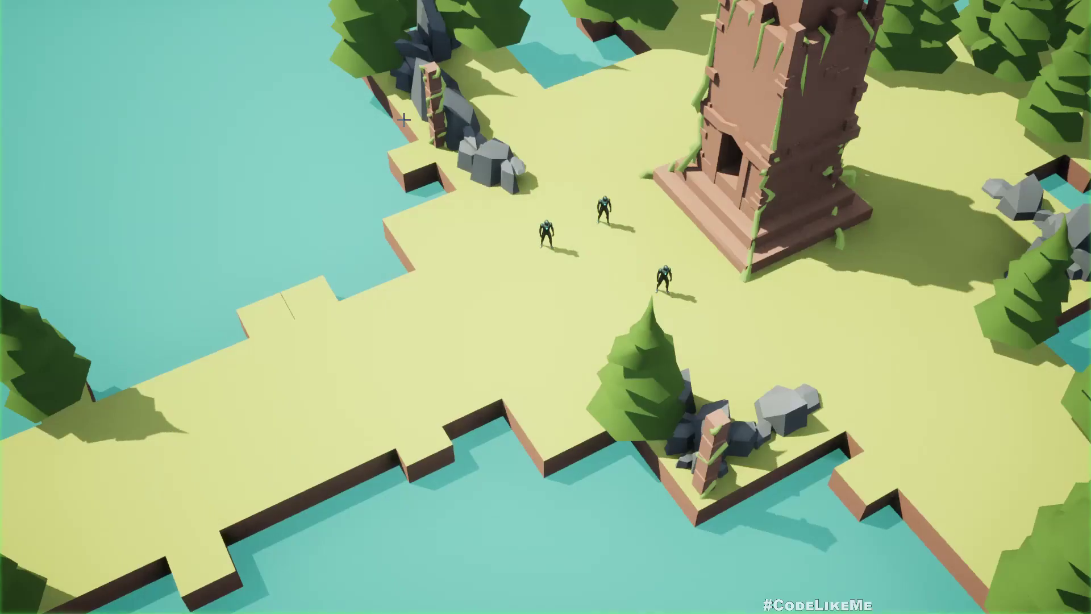
scroll(584, 303, "down", 5)
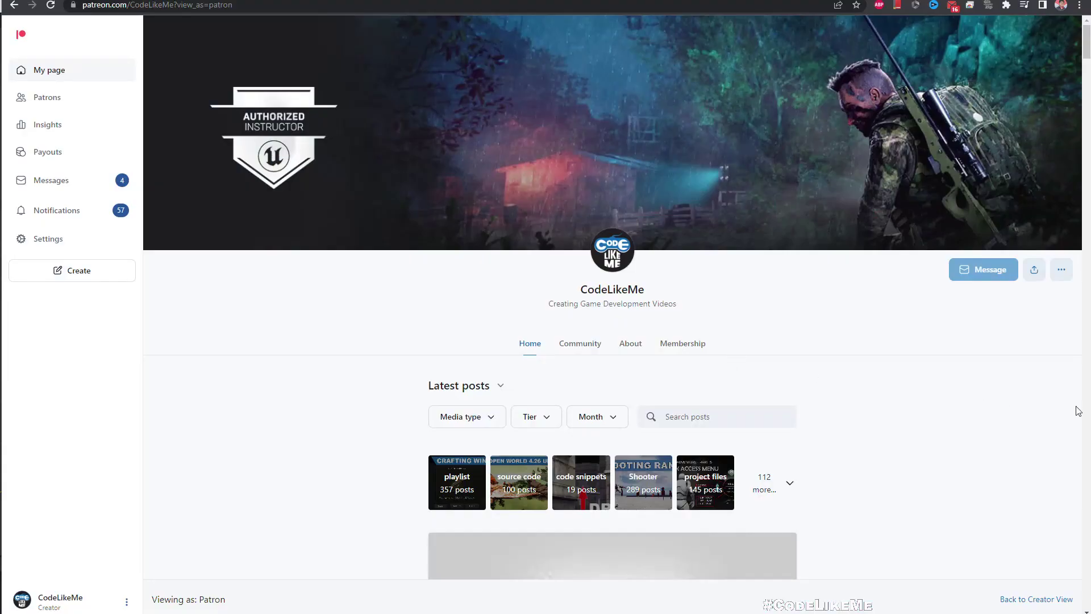
scroll(899, 338, "down", 20)
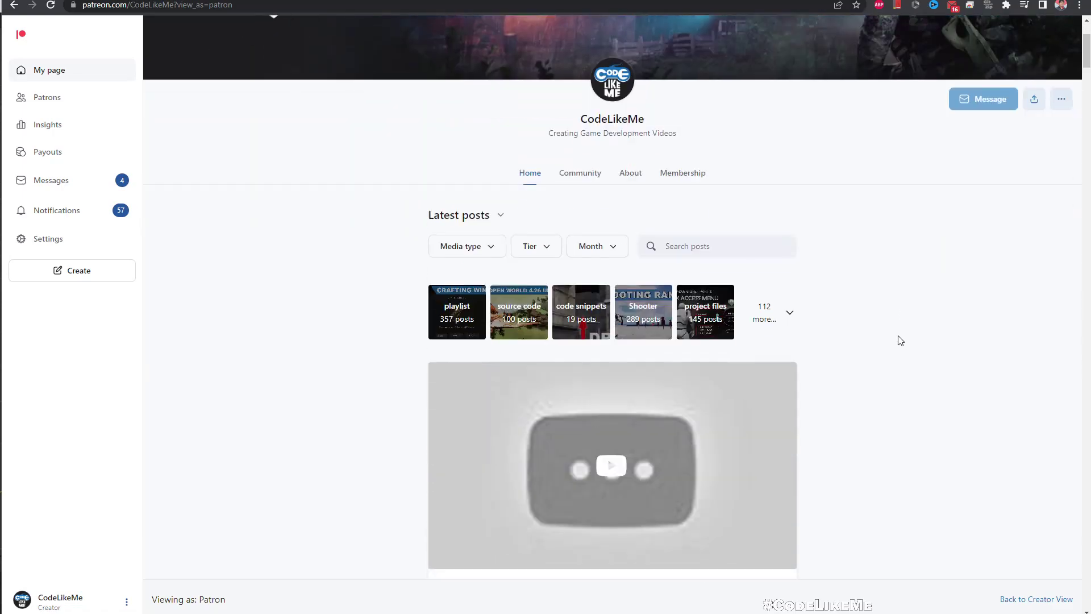
scroll(900, 336, "down", 20)
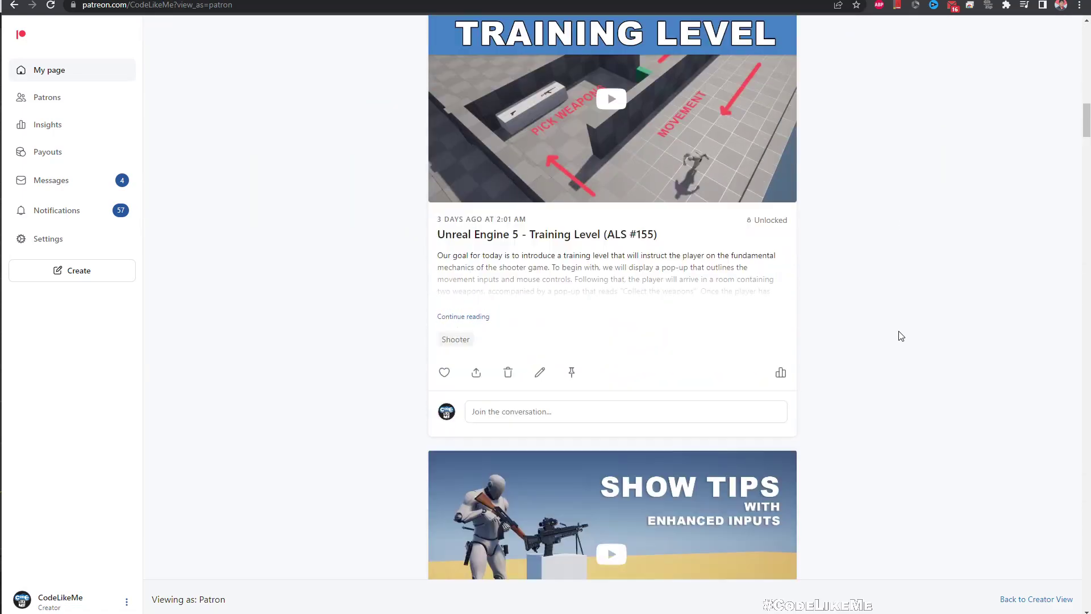
scroll(900, 337, "down", 20)
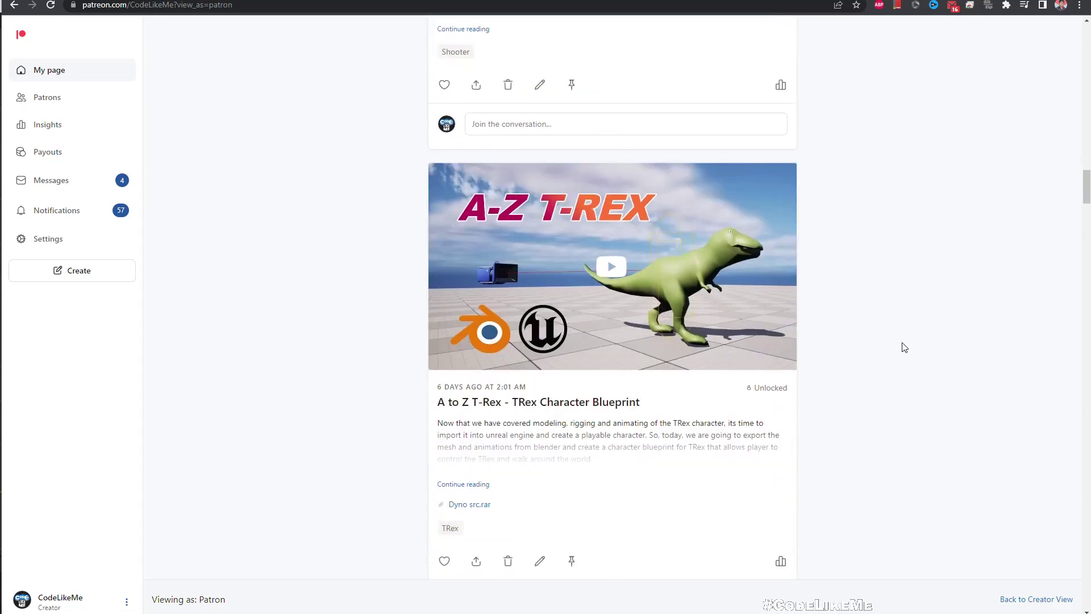
scroll(913, 337, "down", 20)
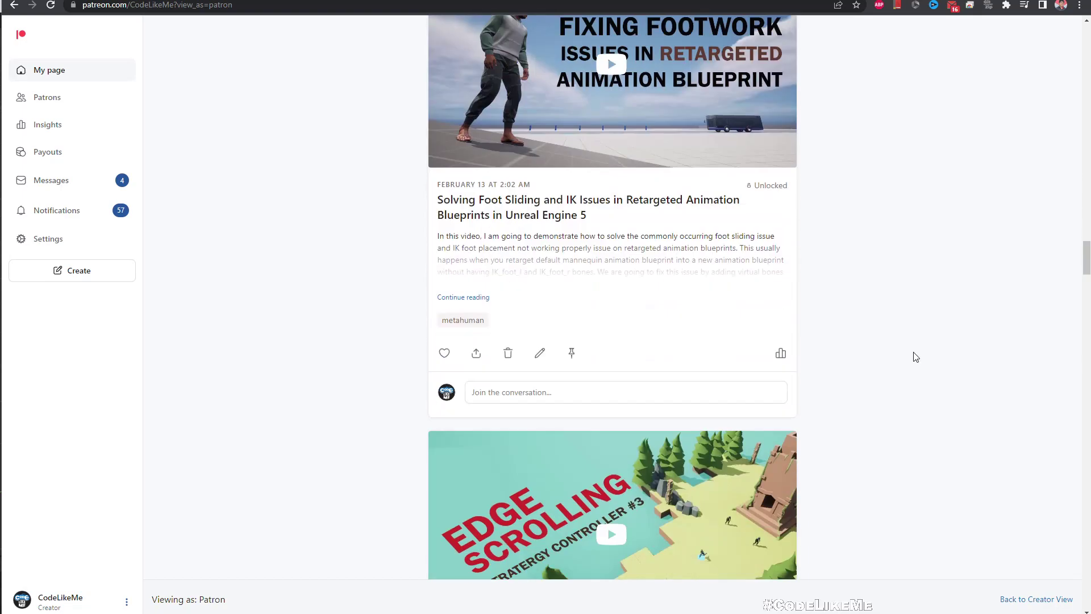
scroll(925, 350, "down", 20)
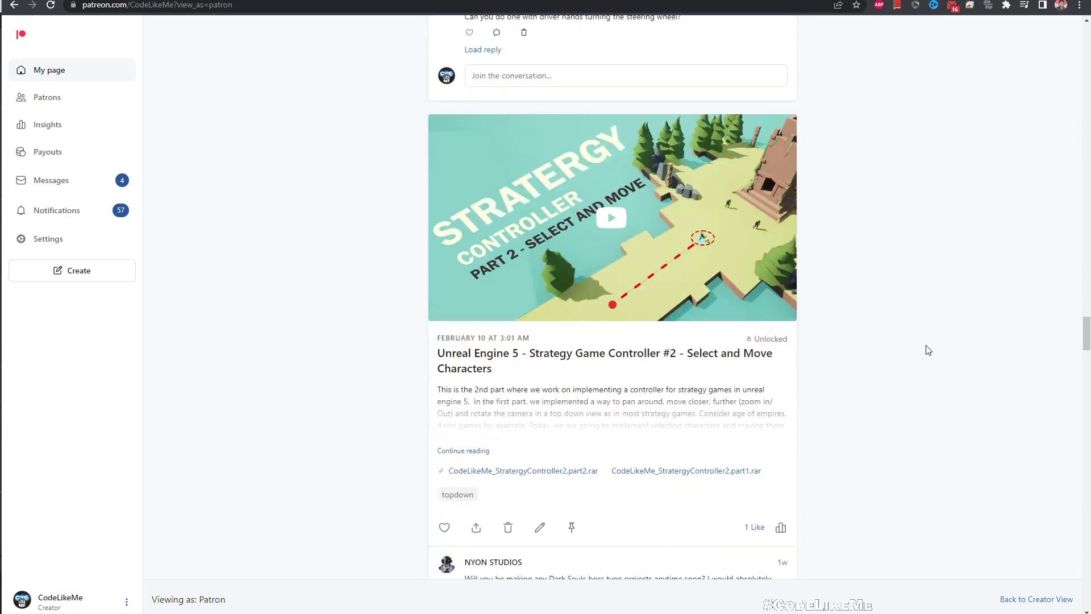
scroll(926, 352, "down", 11)
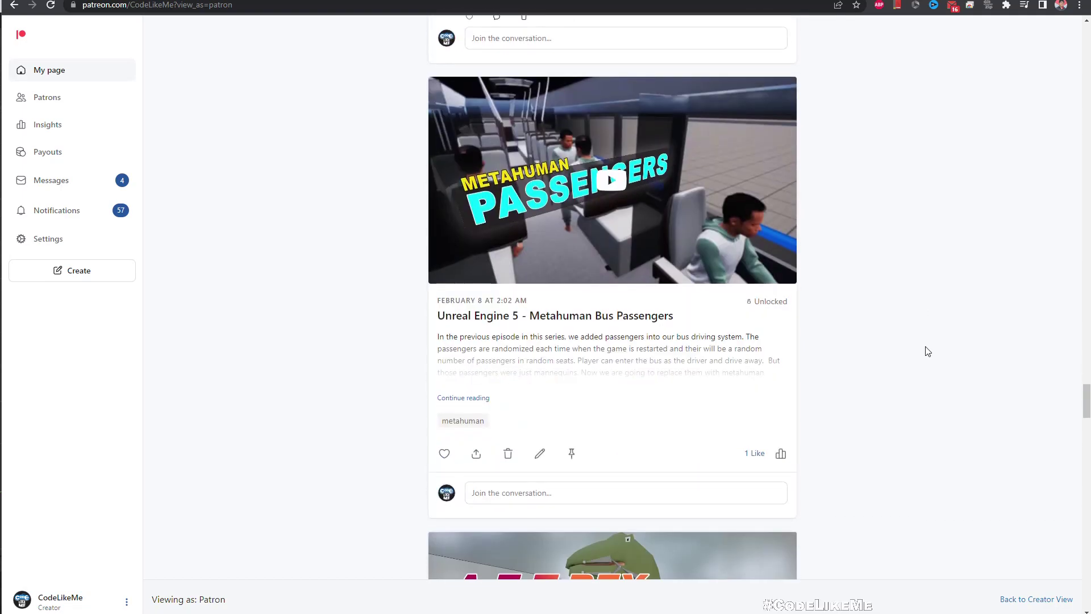